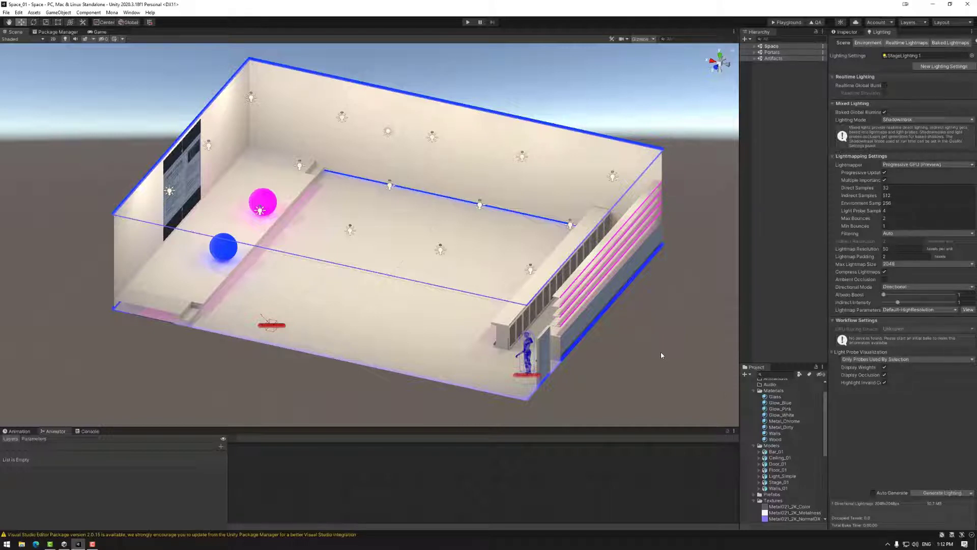
Create an empty child object named ReflectionProbes under the Space object.
{"action": "left_click_drag", "start_coordinate": [661, 353], "coordinate": [503, 318], "text": "alt"}
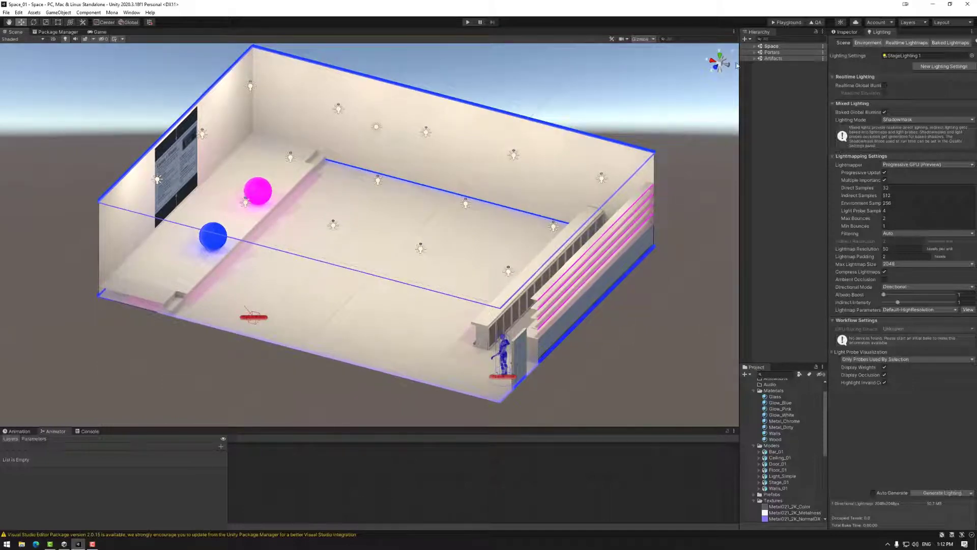
{"action": "left_click", "coordinate": [754, 46]}
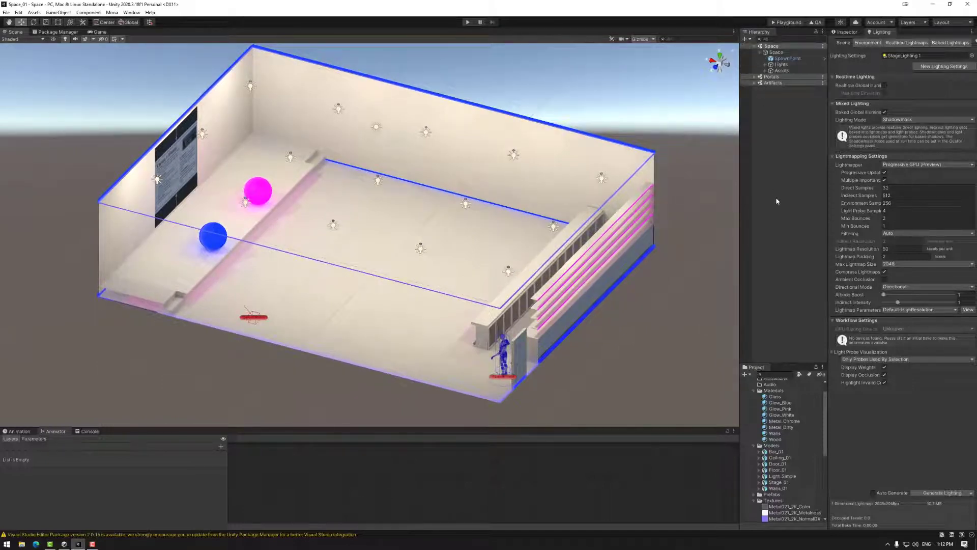
{"action": "right_click", "coordinate": [782, 55]}
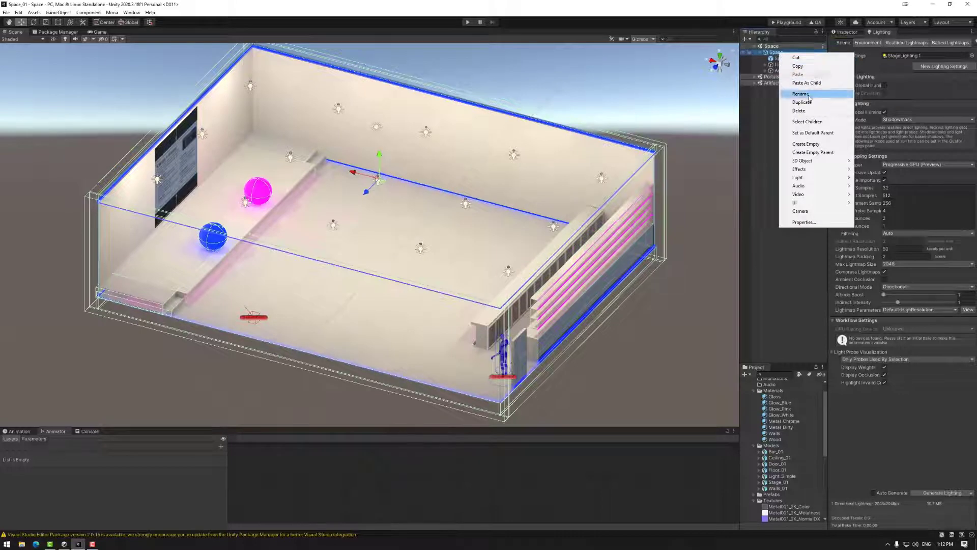
{"action": "left_click", "coordinate": [805, 143]}
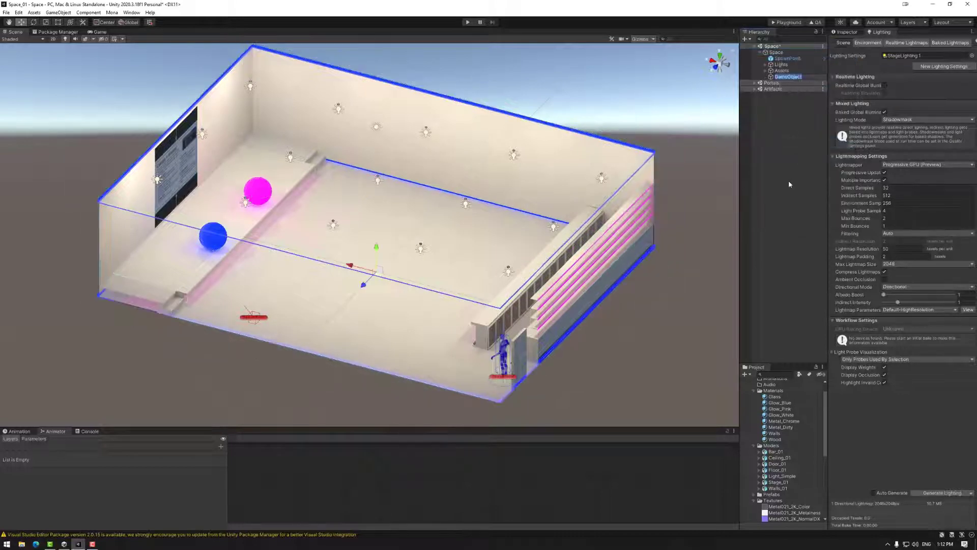
{"action": "type", "text": "ReflectionProbes"}
{"action": "key", "text": "Return"}
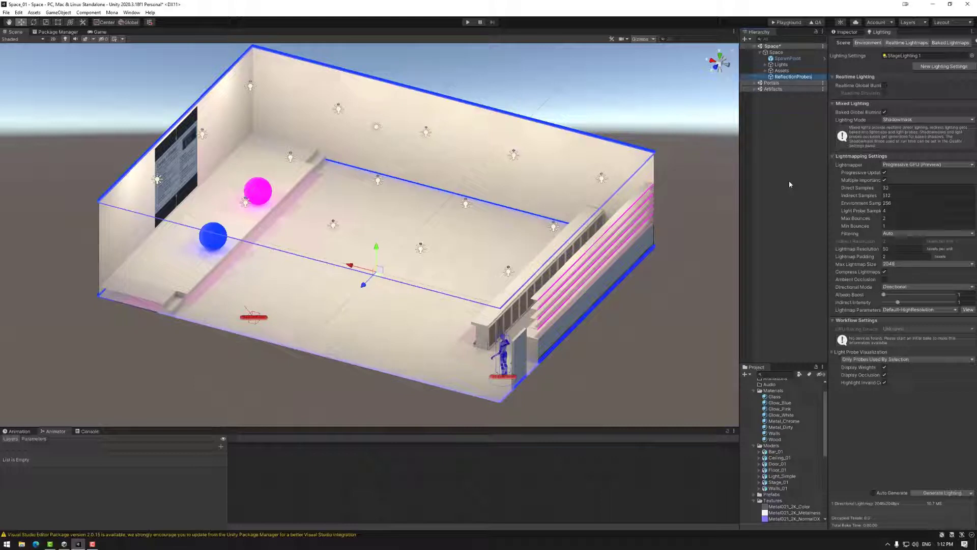
Rename the ReflectionProbes object as Probes.
{"action": "left_click", "coordinate": [766, 70]}
{"action": "left_click", "coordinate": [766, 71]}
{"action": "left_click", "coordinate": [787, 78]}
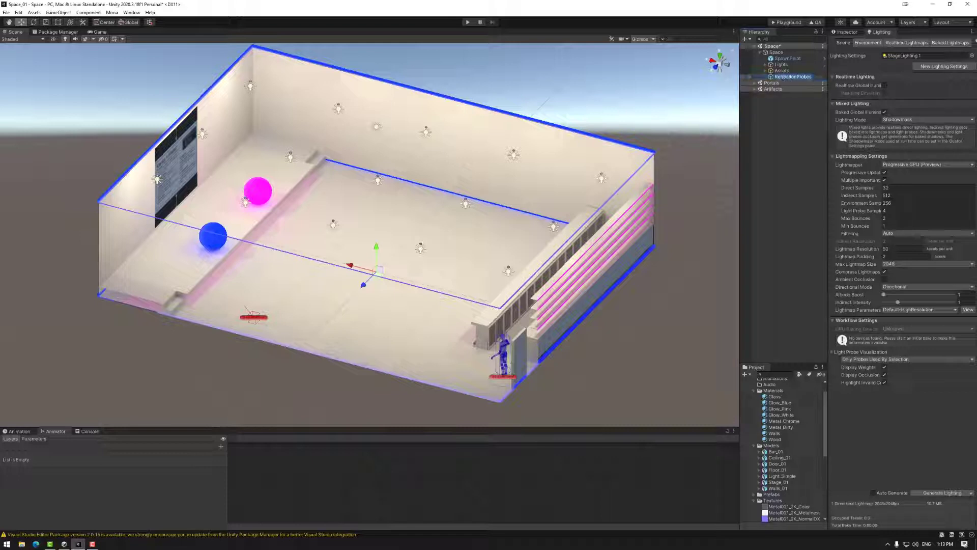
{"action": "type", "text": "Room"}
{"action": "key", "text": "Return"}
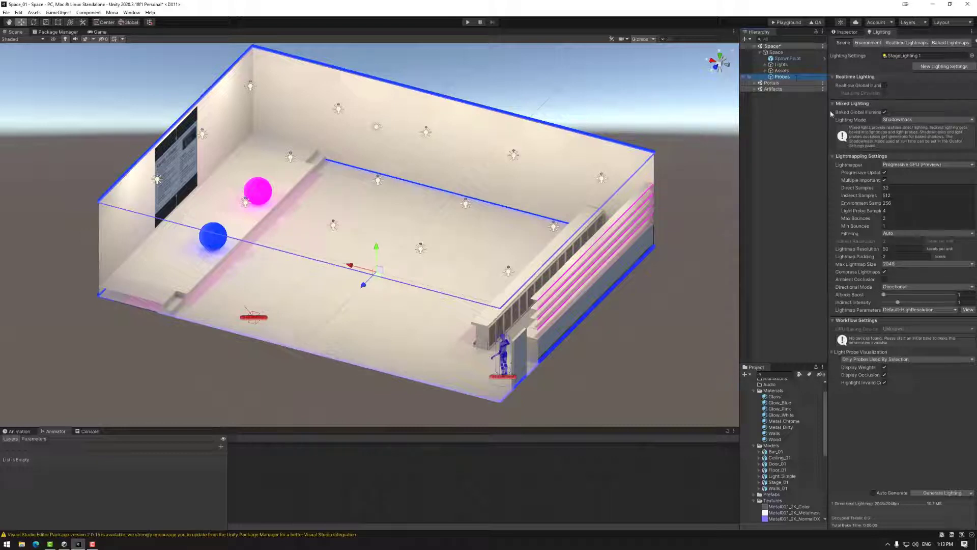
Add a Reflection Probe as a child of the Probes object.
{"action": "right_click", "coordinate": [775, 76]}
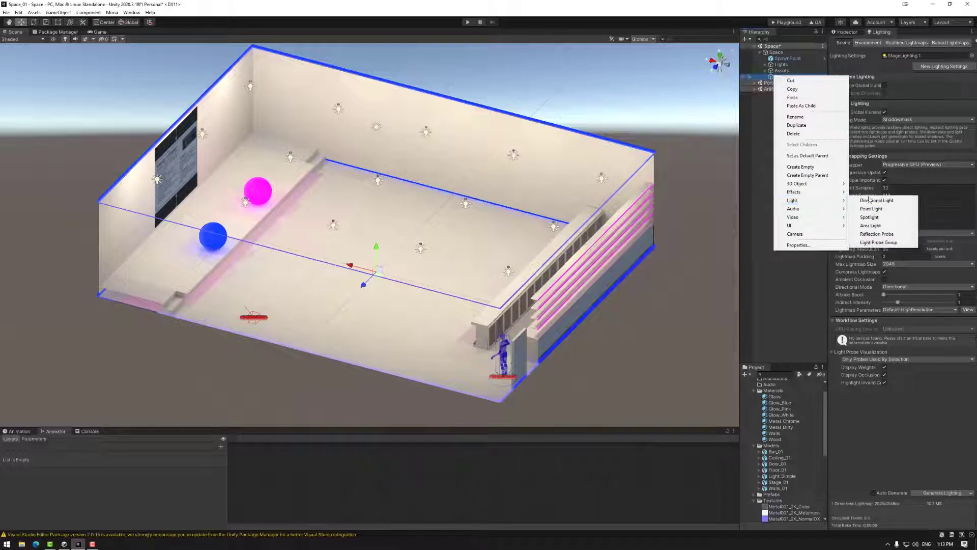
{"action": "mouse_move", "coordinate": [810, 200]}
{"action": "left_click", "coordinate": [876, 234]}
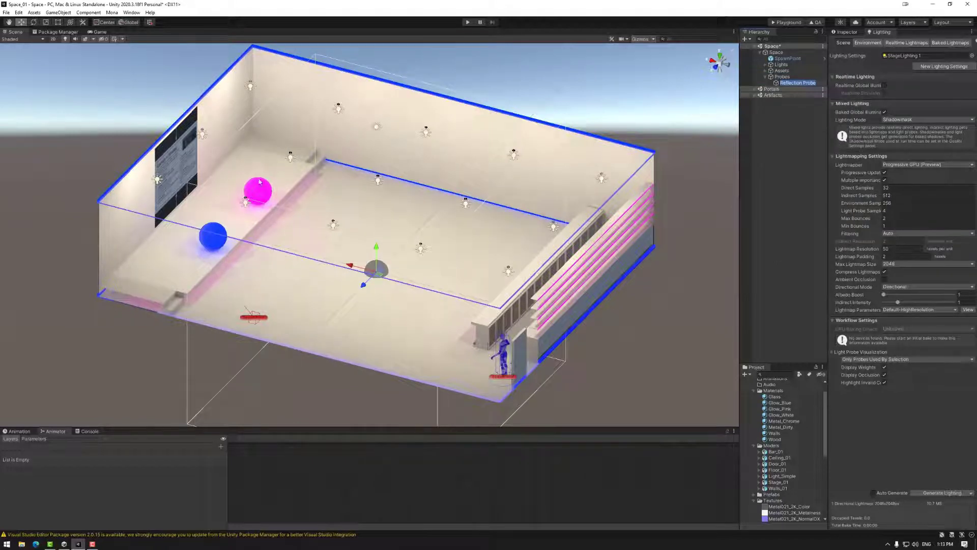
Add another Reflection Probe at the root of the Space scene and delete it again.
{"action": "left_click", "coordinate": [63, 14]}
{"action": "mouse_move", "coordinate": [74, 64]}
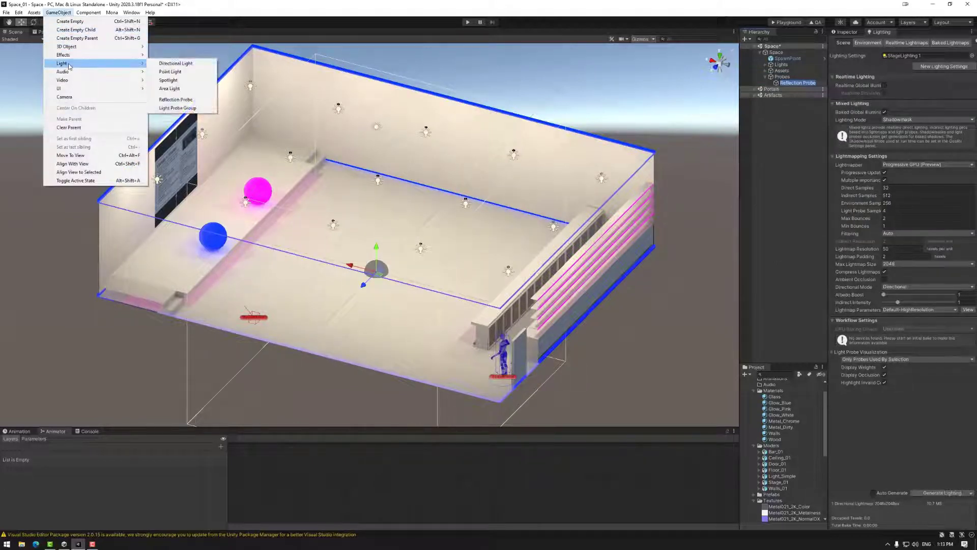
{"action": "left_click", "coordinate": [176, 100]}
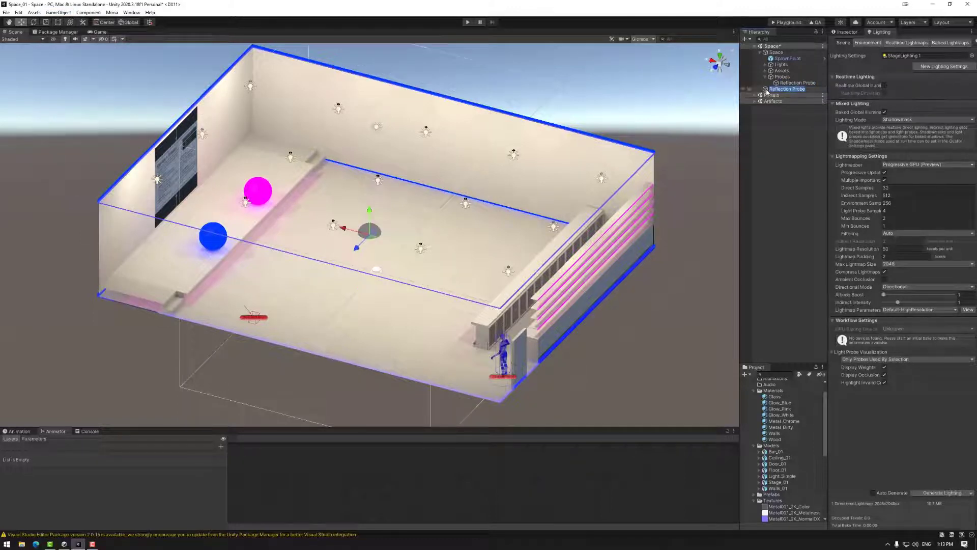
{"action": "left_click", "coordinate": [760, 52]}
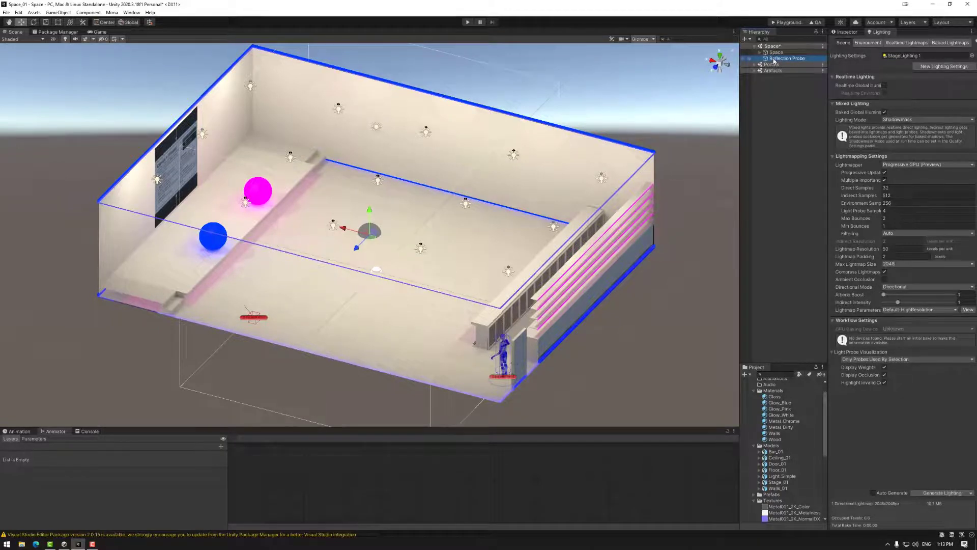
{"action": "key", "text": "Delete"}
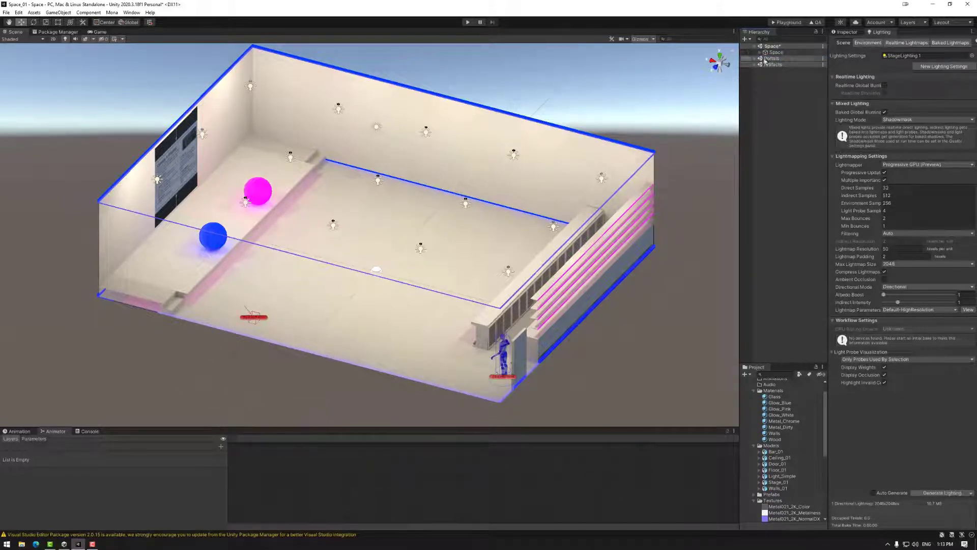
{"action": "key", "text": "ctrl+z"}
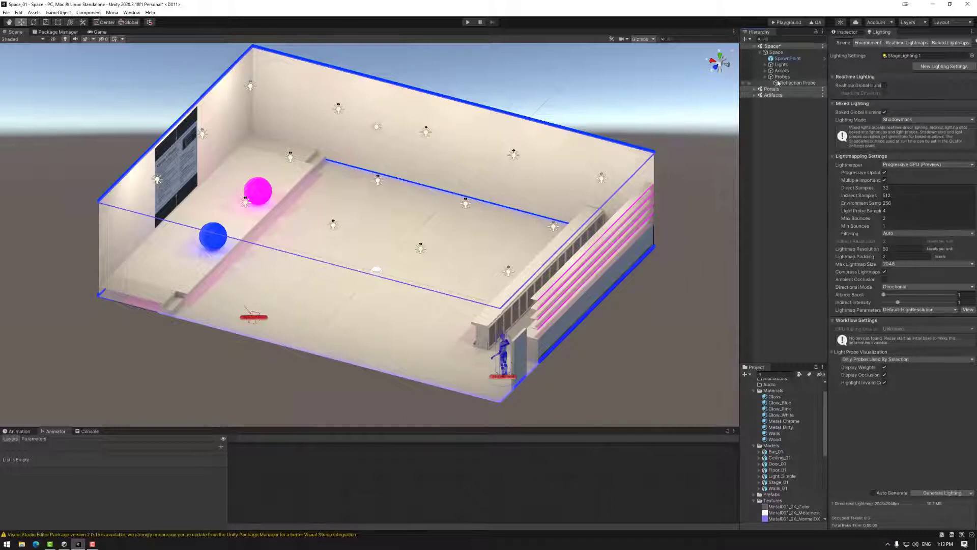
Raise the Reflection Probe under Probes to a Y position of about 1.89, viewed from the front.
{"action": "left_click", "coordinate": [788, 83]}
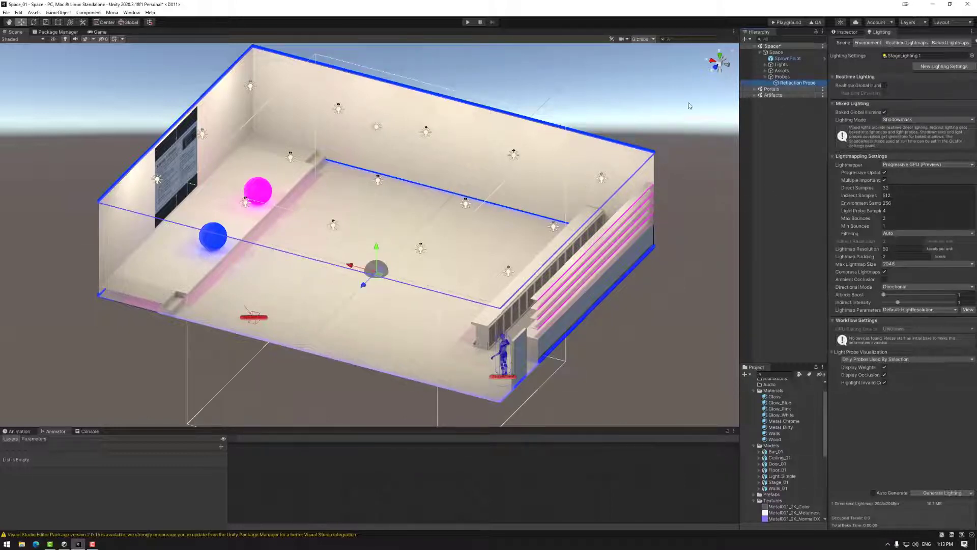
{"action": "left_click", "coordinate": [716, 69]}
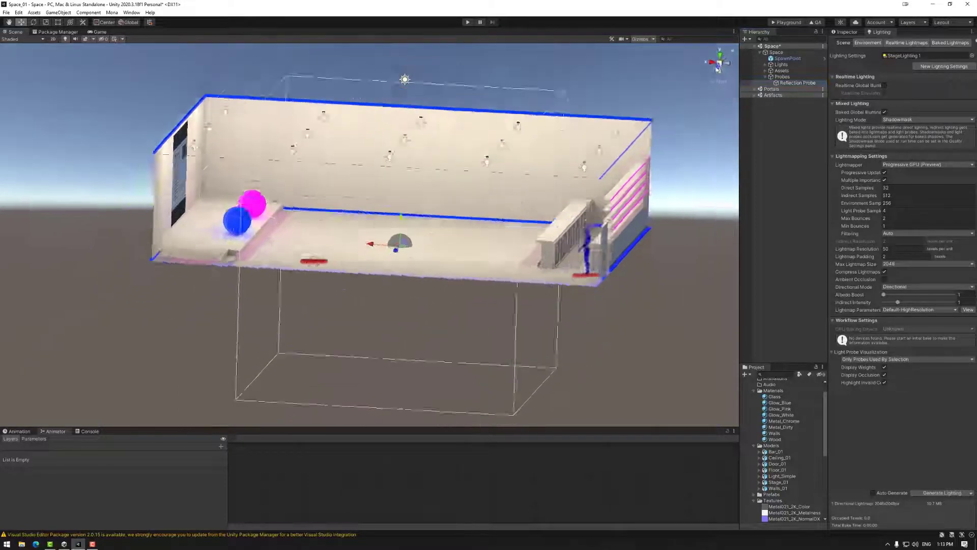
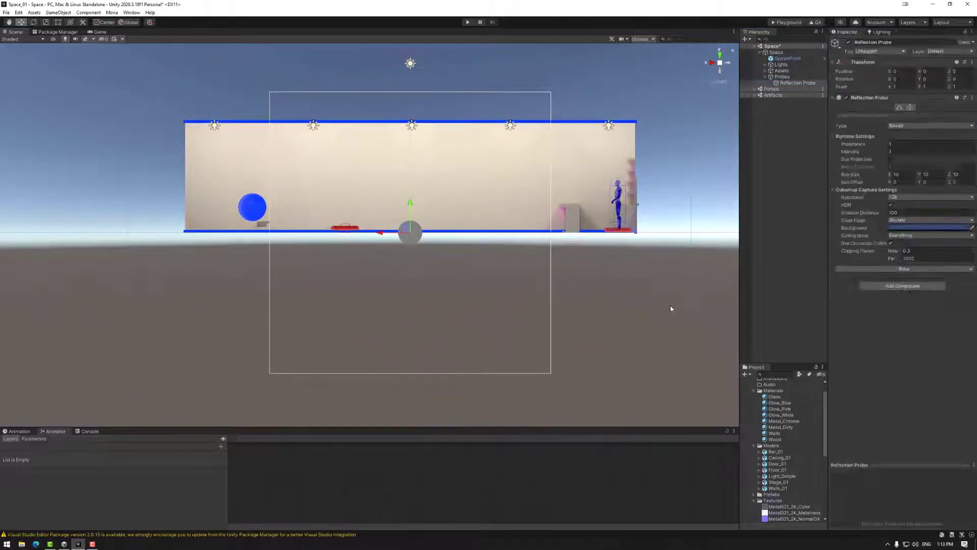
{"action": "left_click", "coordinate": [798, 83]}
{"action": "left_click_drag", "start_coordinate": [410, 206], "coordinate": [416, 154]}
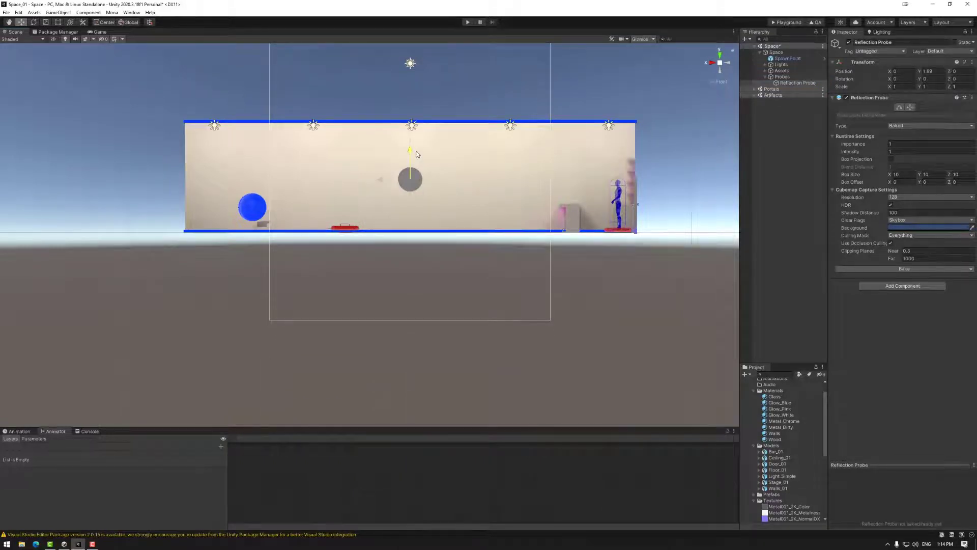
{"action": "left_click_drag", "start_coordinate": [417, 154], "coordinate": [416, 155]}
{"action": "middle_click_drag", "start_coordinate": [457, 153], "coordinate": [458, 164]}
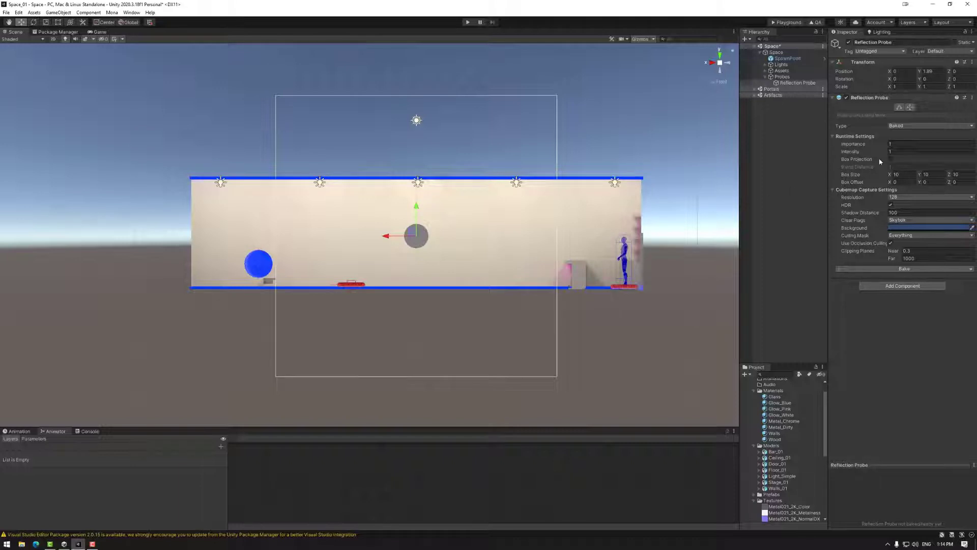
Try the probe's bounds and origin editing modes, shifting its box by a Y offset of about 0.45.
{"action": "left_click", "coordinate": [899, 107]}
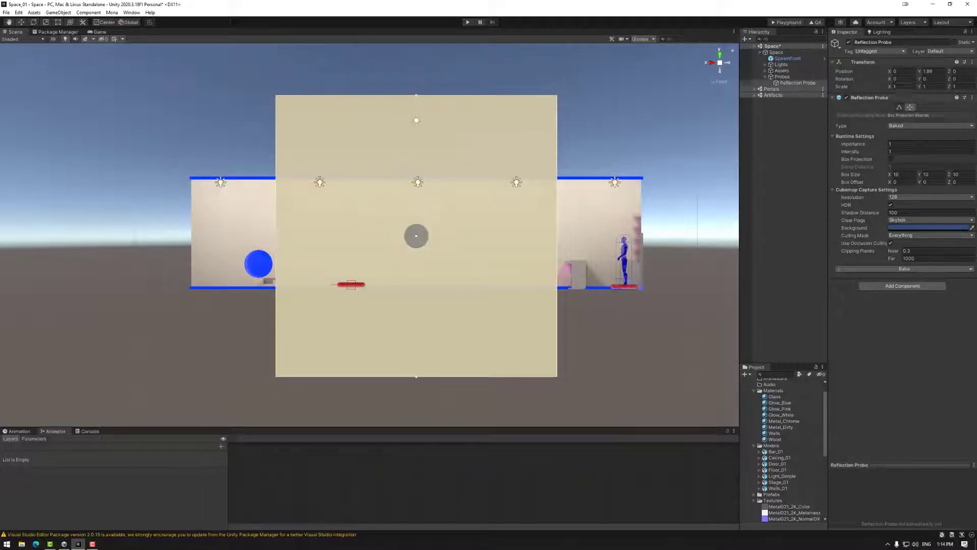
{"action": "left_click", "coordinate": [912, 108]}
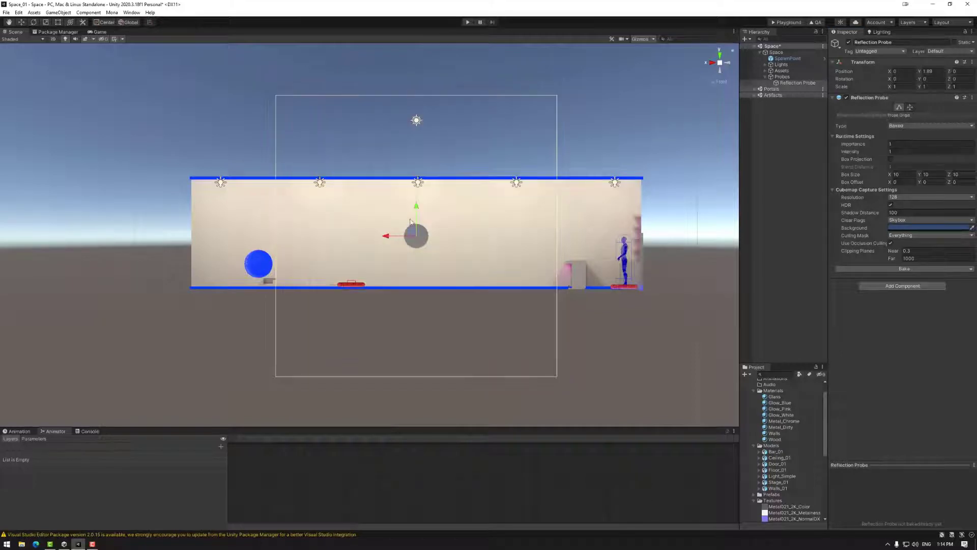
{"action": "left_click_drag", "start_coordinate": [417, 209], "coordinate": [469, 233]}
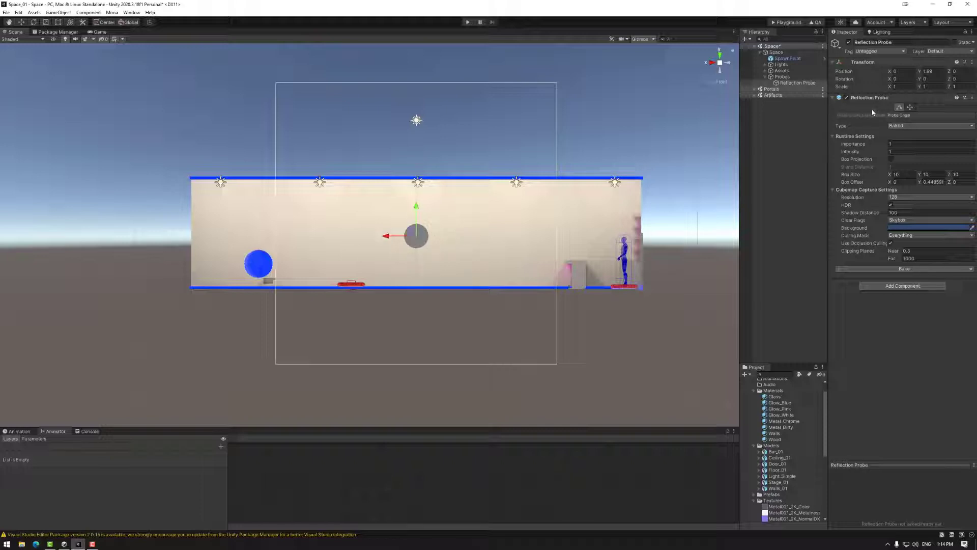
Fit the probe's bounds to the room's walls, floor and ceiling, about 16.2 wide and 4.1 high.
{"action": "left_click", "coordinate": [899, 107]}
{"action": "left_click_drag", "start_coordinate": [416, 367], "coordinate": [416, 293]}
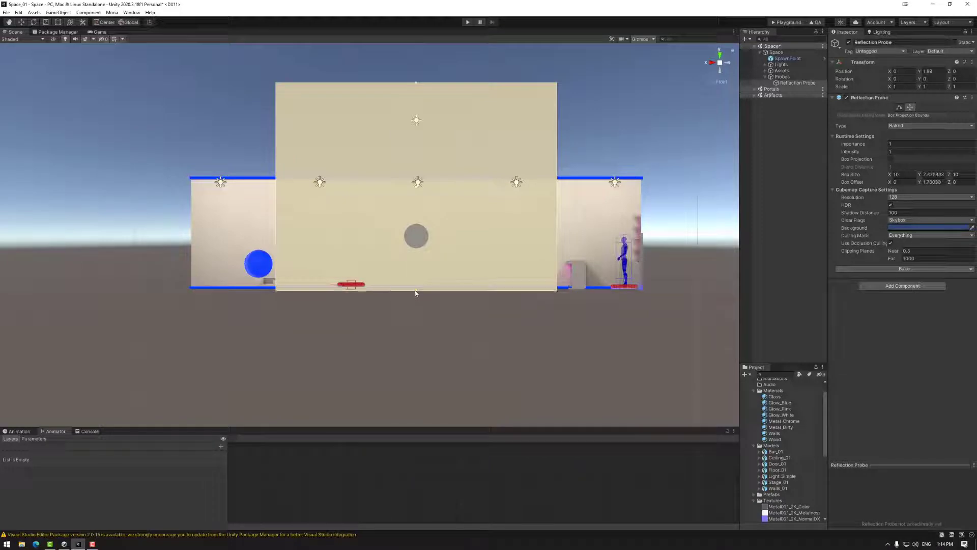
{"action": "left_click_drag", "start_coordinate": [275, 186], "coordinate": [188, 198]}
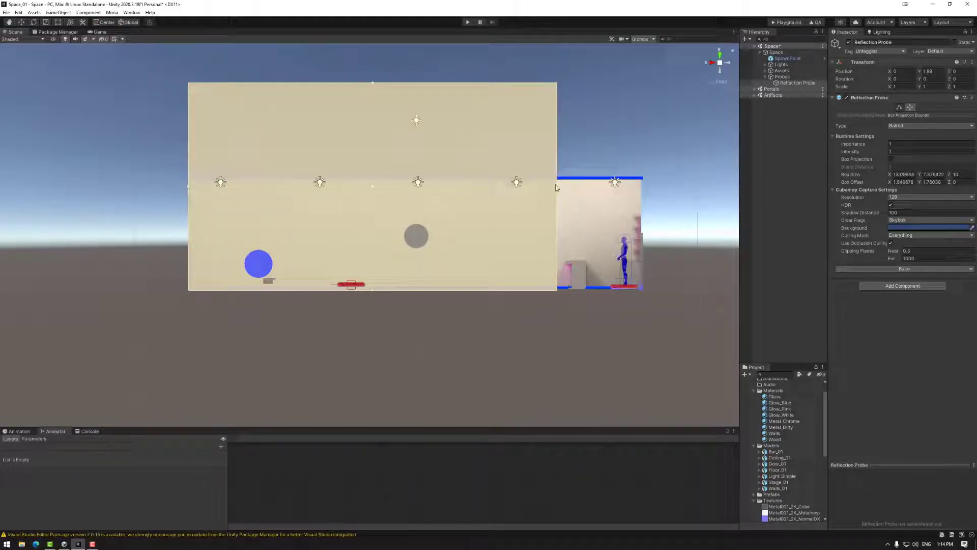
{"action": "left_click_drag", "start_coordinate": [557, 189], "coordinate": [646, 185]}
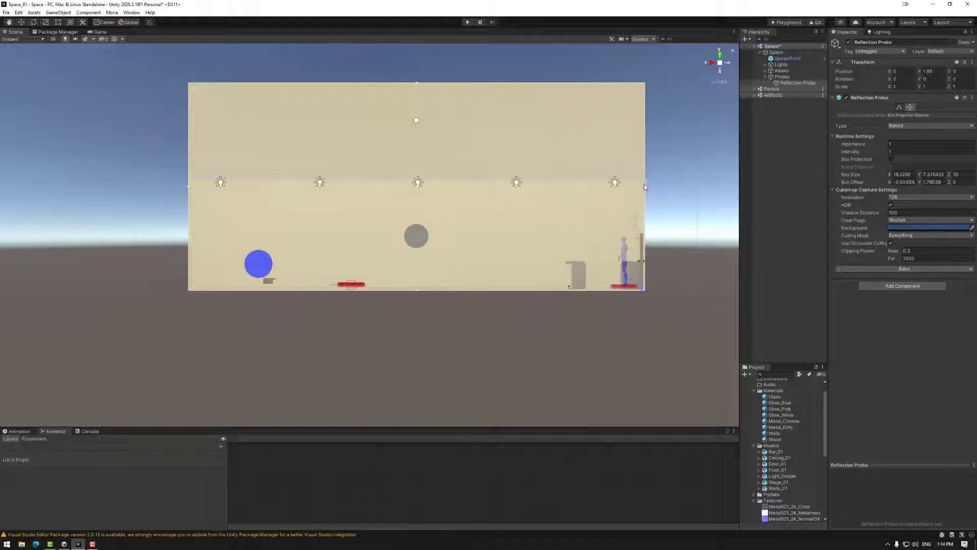
{"action": "left_click_drag", "start_coordinate": [417, 83], "coordinate": [411, 175]}
Extend the probe's bounds to both remaining side walls as seen from above, about 12.2 deep.
{"action": "left_click", "coordinate": [720, 56]}
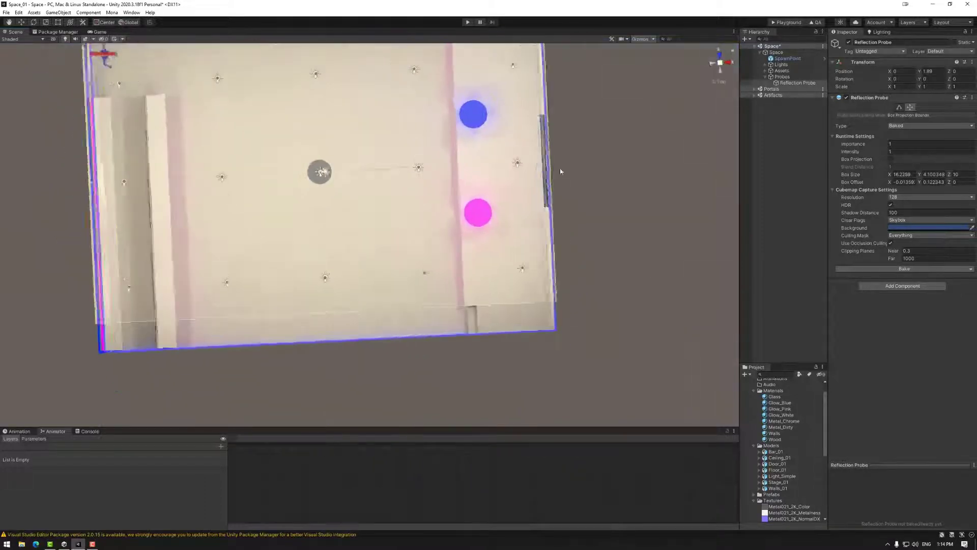
{"action": "left_click_drag", "start_coordinate": [323, 310], "coordinate": [323, 340]}
{"action": "key", "text": "f"}
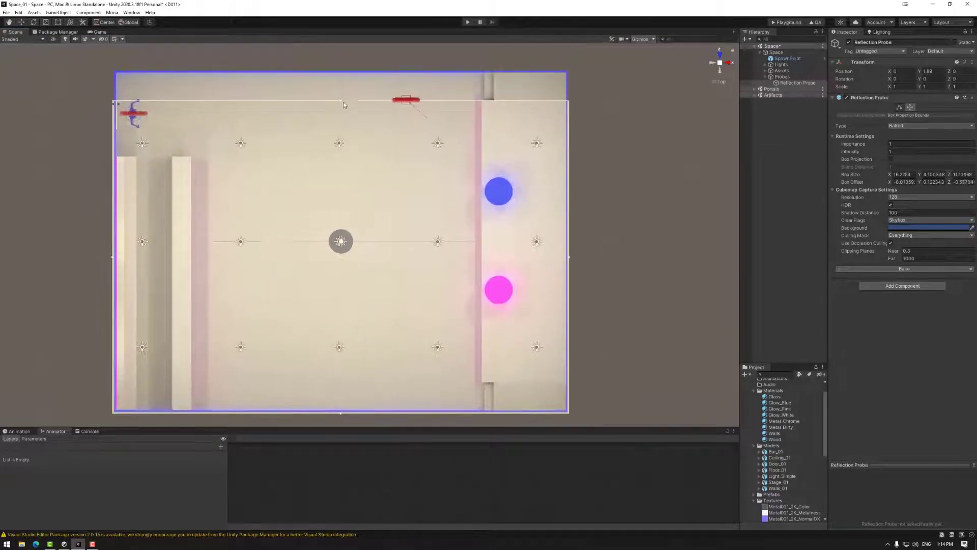
{"action": "left_click_drag", "start_coordinate": [344, 84], "coordinate": [344, 69]}
Examine from several angles how the probe's bounds enclose the whole room.
{"action": "left_click_drag", "start_coordinate": [395, 115], "coordinate": [478, 288], "text": "alt"}
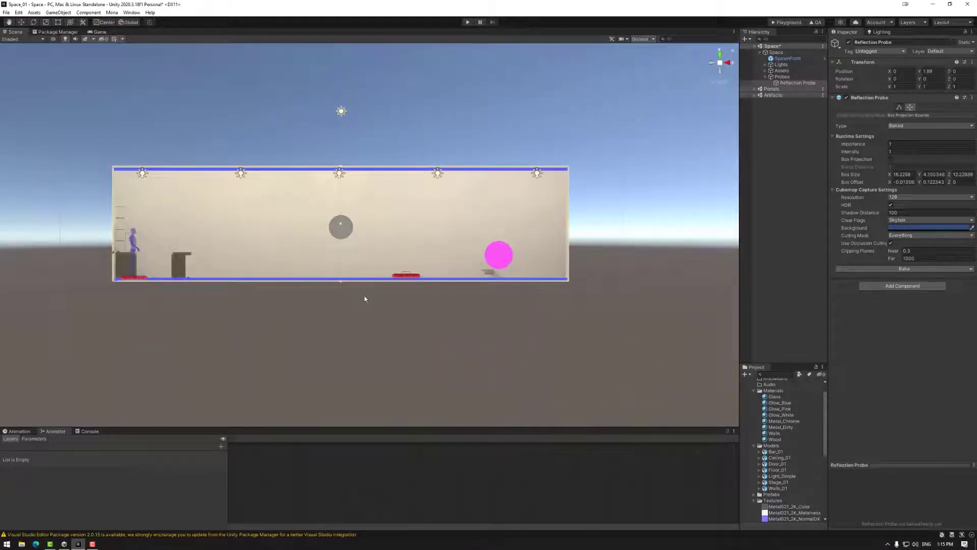
{"action": "left_click_drag", "start_coordinate": [345, 300], "coordinate": [383, 366], "text": "alt"}
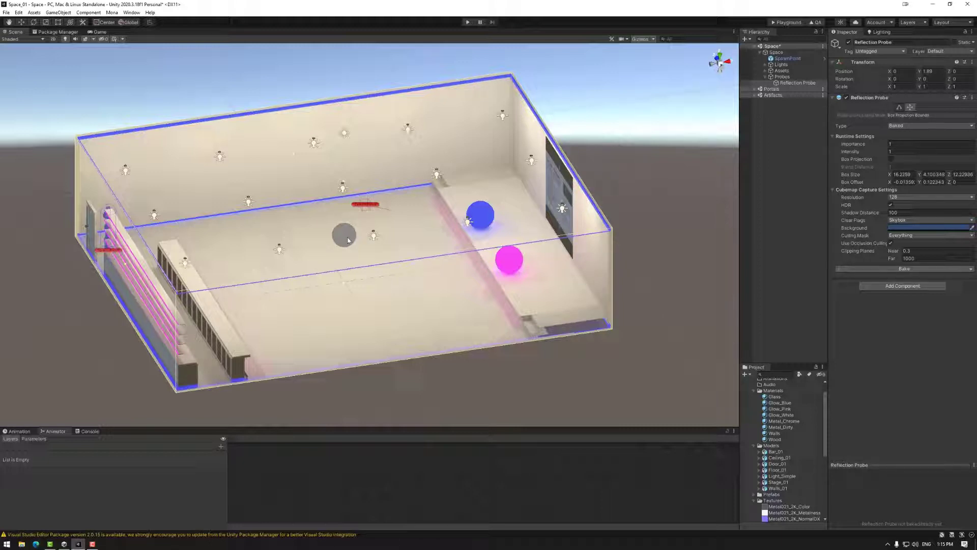
{"action": "left_click_drag", "start_coordinate": [413, 293], "coordinate": [323, 303], "text": "alt"}
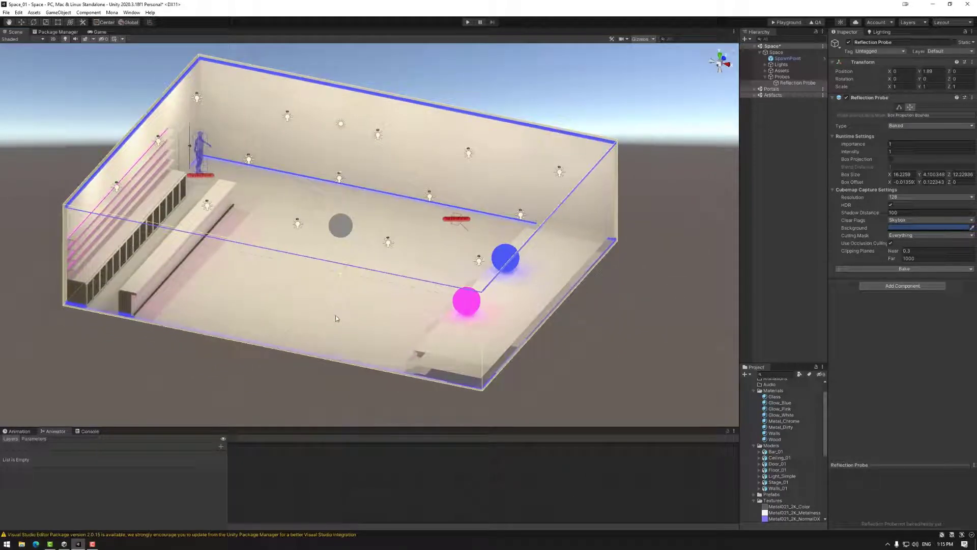
{"action": "left_click_drag", "start_coordinate": [347, 317], "coordinate": [129, 266], "text": "alt"}
{"action": "left_click_drag", "start_coordinate": [370, 305], "coordinate": [379, 302], "text": "alt"}
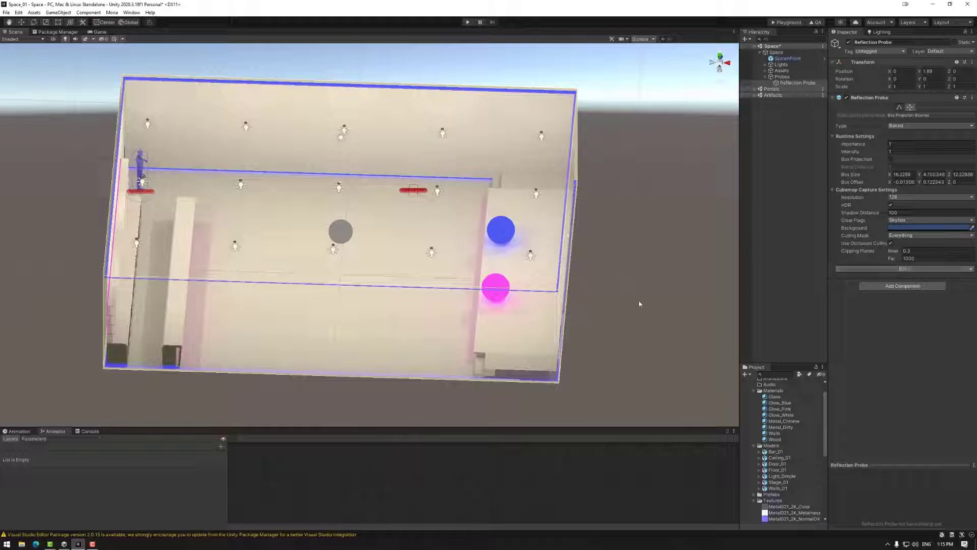
{"action": "left_click_drag", "start_coordinate": [632, 299], "coordinate": [596, 304], "text": "alt"}
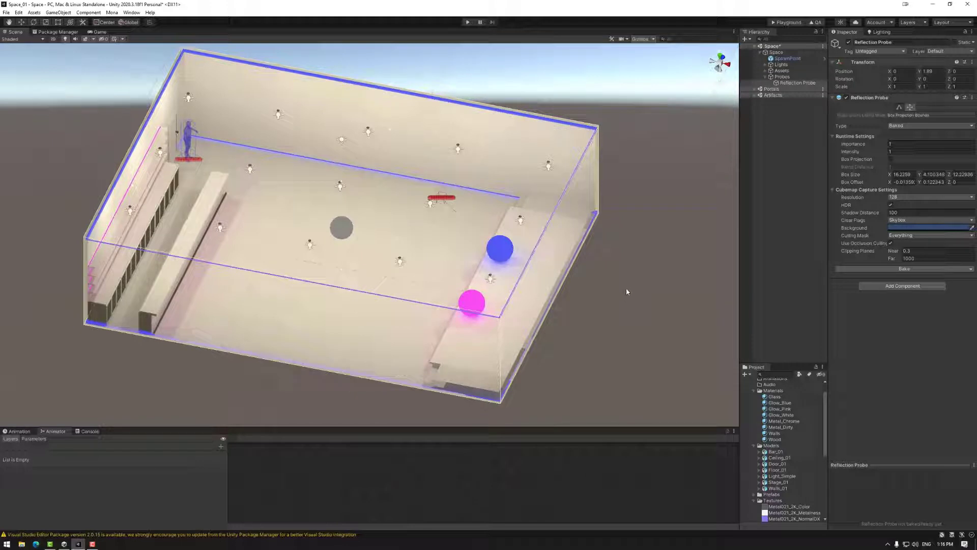
{"action": "left_click_drag", "start_coordinate": [581, 303], "coordinate": [616, 303], "text": "alt"}
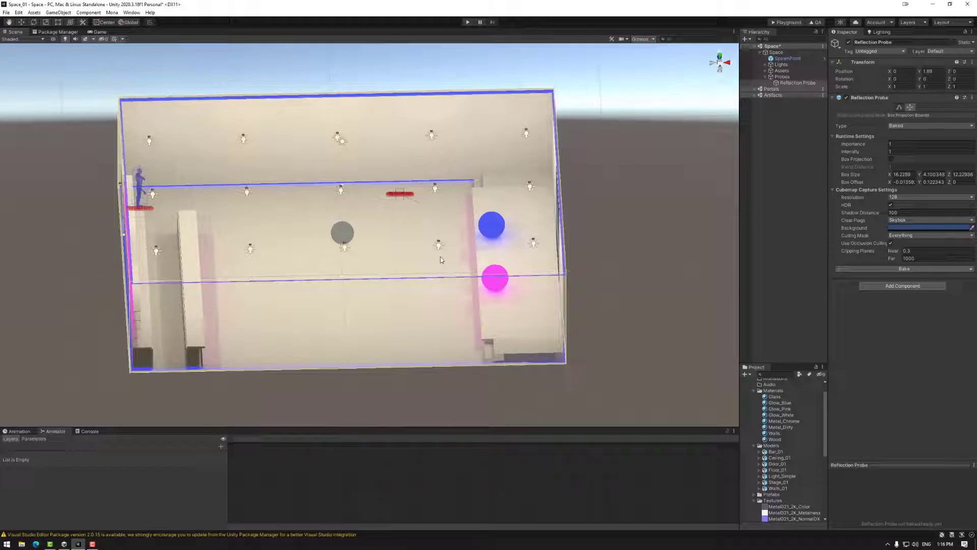
Rename the Reflection Probe as RP_Main.
{"action": "left_click", "coordinate": [792, 83]}
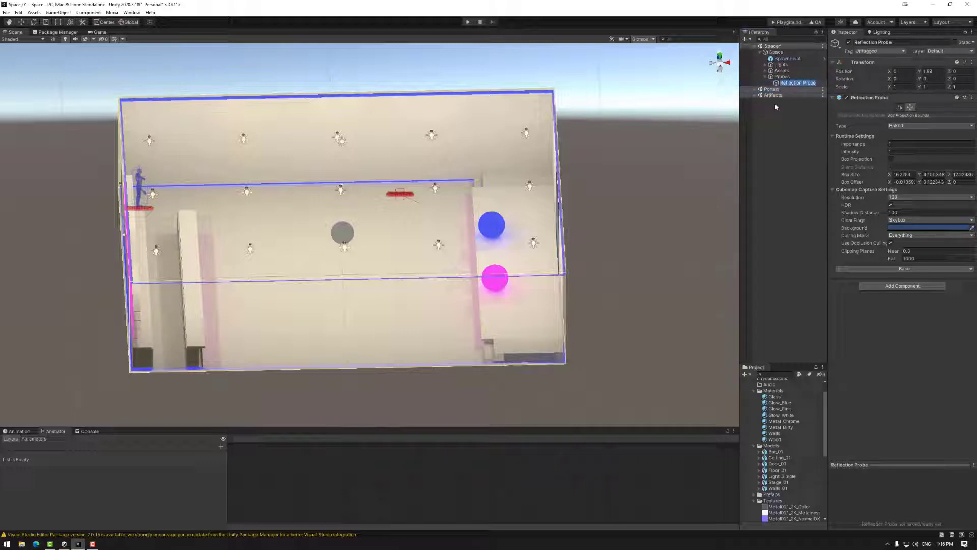
{"action": "type", "text": "RP_Main"}
{"action": "key", "text": "Return"}
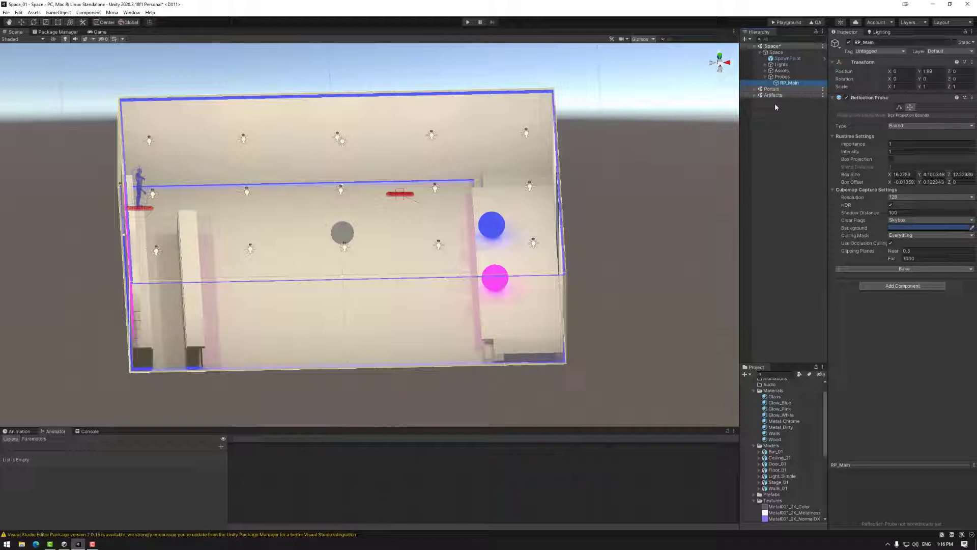
Narrow RP_Main's bounds from above on both the bar side and the stage side, to about 12.3 wide.
{"action": "left_click", "coordinate": [720, 55]}
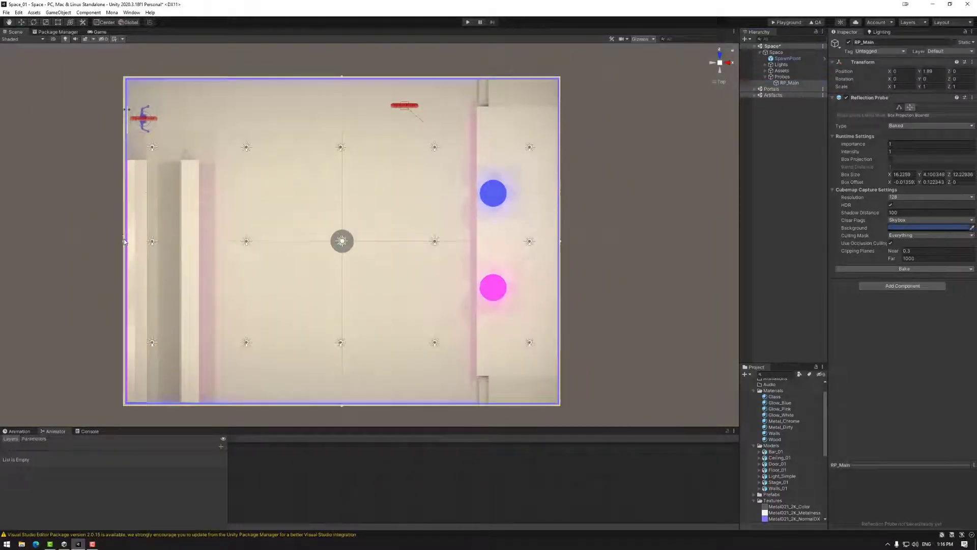
{"action": "left_click_drag", "start_coordinate": [123, 243], "coordinate": [178, 235]}
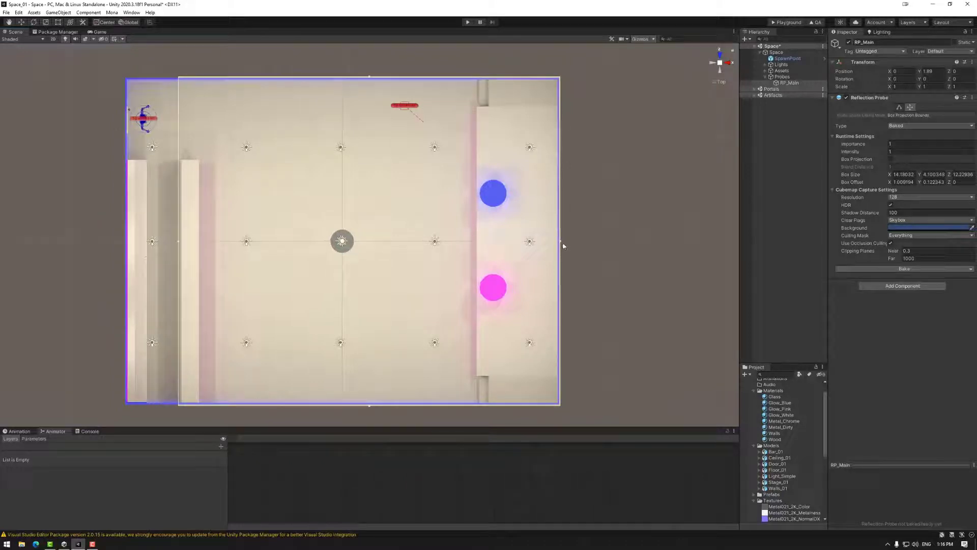
{"action": "left_click_drag", "start_coordinate": [560, 242], "coordinate": [509, 242]}
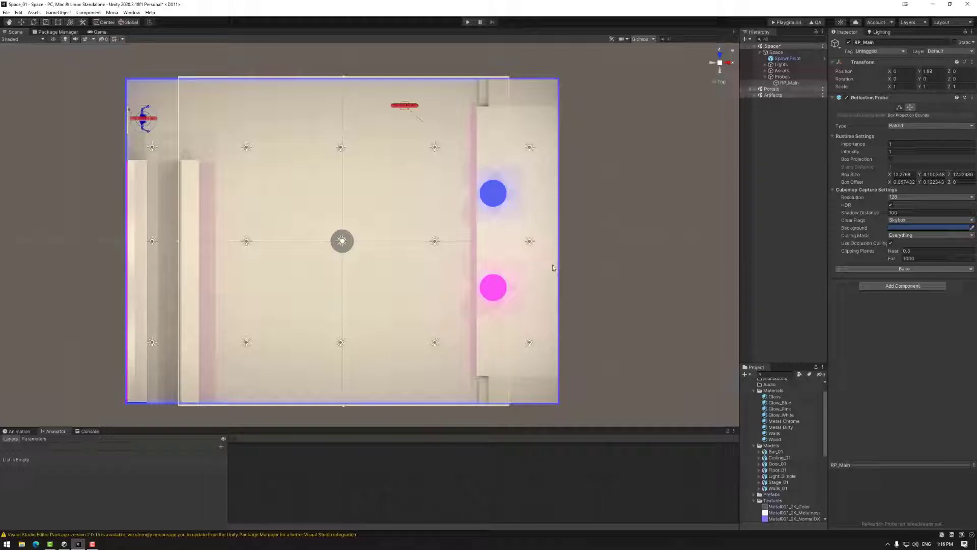
Duplicate RP_Main as RP_Stage and move the copy over the stage, to about X 6.9.
{"action": "left_click", "coordinate": [789, 83]}
{"action": "key", "text": "ctrl+d"}
{"action": "key", "text": "w"}
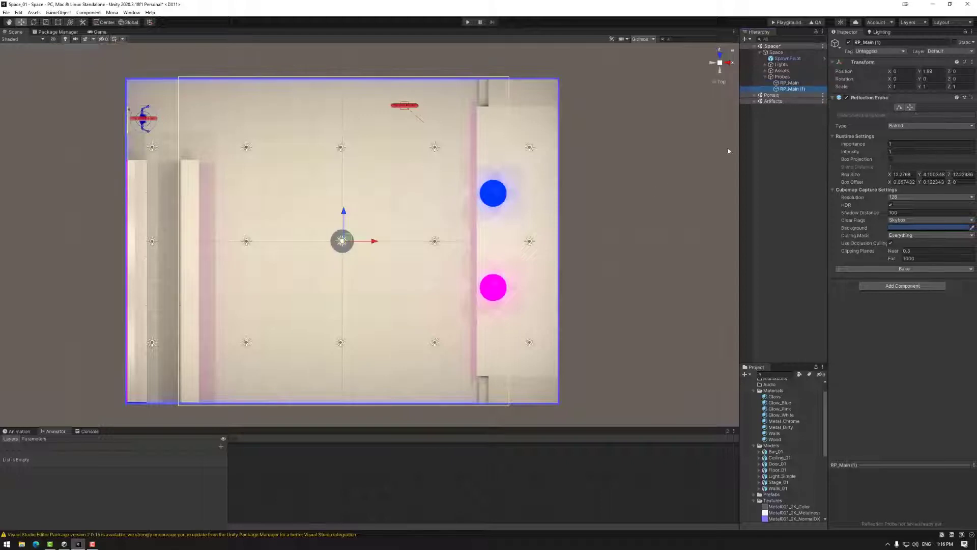
{"action": "key", "text": "F2"}
{"action": "type", "text": "RP_Stage"}
{"action": "key", "text": "Return"}
{"action": "left_click_drag", "start_coordinate": [377, 242], "coordinate": [560, 249]}
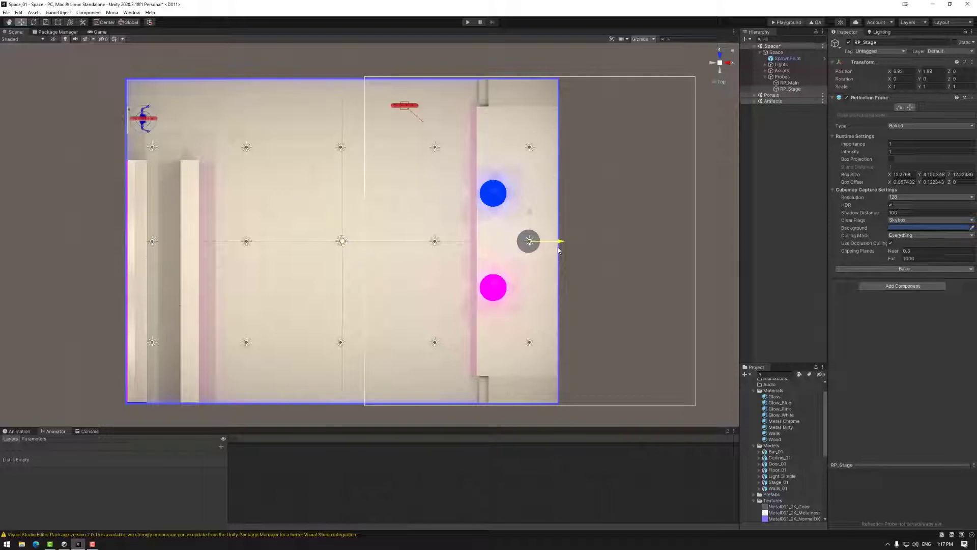
Fit RP_Stage's bounds between the stage's front edge and the wall behind it, about 3.06 wide.
{"action": "left_click", "coordinate": [898, 107]}
{"action": "left_click_drag", "start_coordinate": [365, 243], "coordinate": [478, 237]}
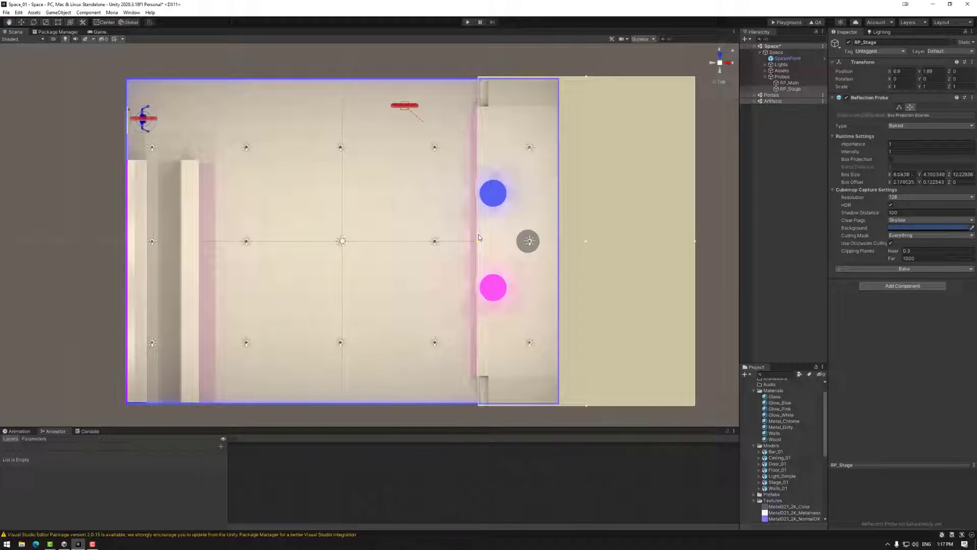
{"action": "left_click_drag", "start_coordinate": [695, 242], "coordinate": [561, 250]}
Raise RP_Stage's probe origin above the stage to about Y 2.09 while viewing the room from the side.
{"action": "left_click_drag", "start_coordinate": [529, 345], "coordinate": [555, 150], "text": "alt"}
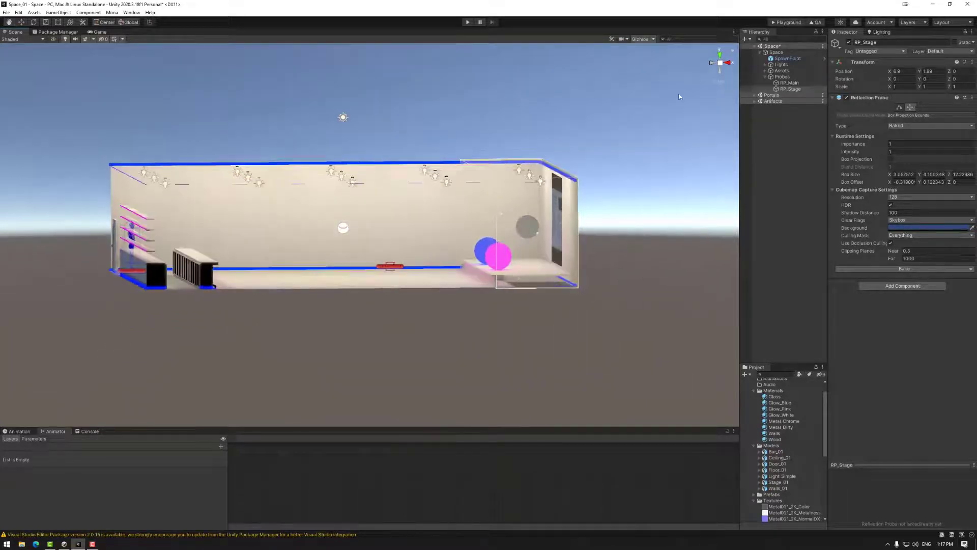
{"action": "left_click", "coordinate": [720, 63]}
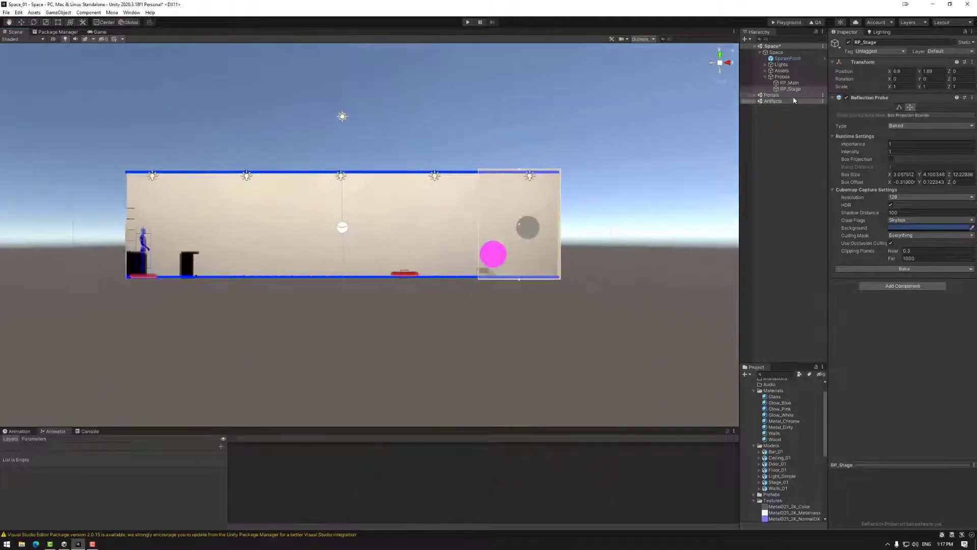
{"action": "left_click", "coordinate": [910, 107]}
{"action": "left_click_drag", "start_coordinate": [529, 199], "coordinate": [529, 194]}
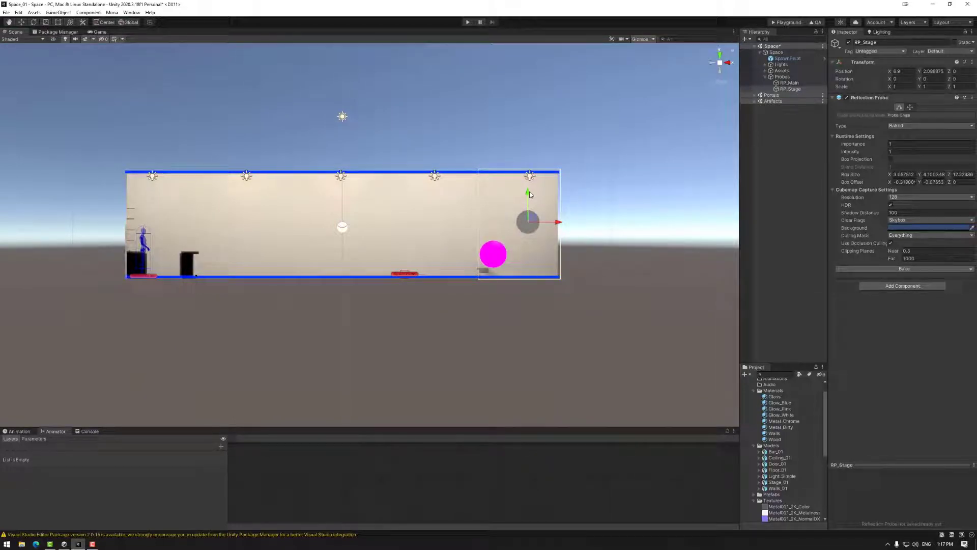
Compare both probes' bounds from above, and duplicate RP_Main as RP_Bar.
{"action": "double_click", "coordinate": [788, 83]}
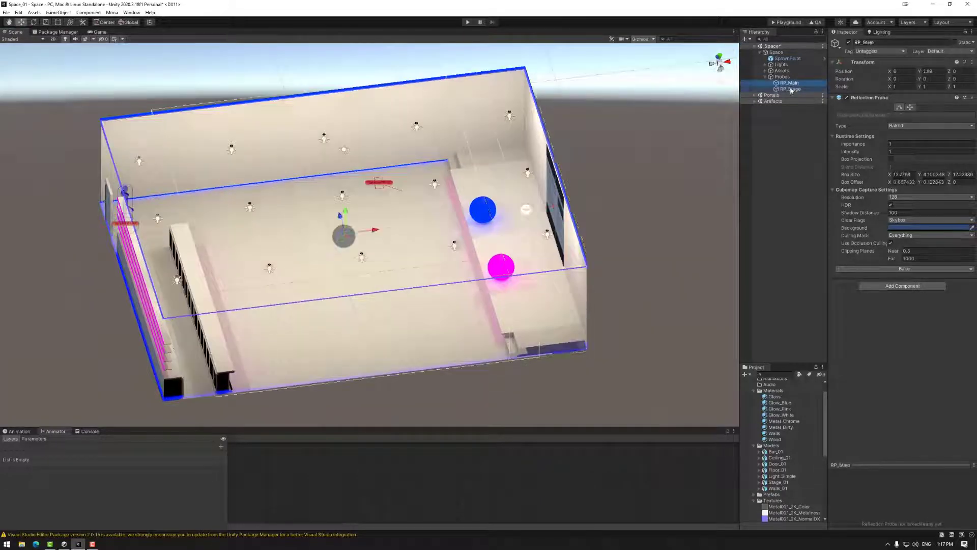
{"action": "left_click", "coordinate": [790, 89], "text": "ctrl"}
{"action": "left_click", "coordinate": [719, 57]}
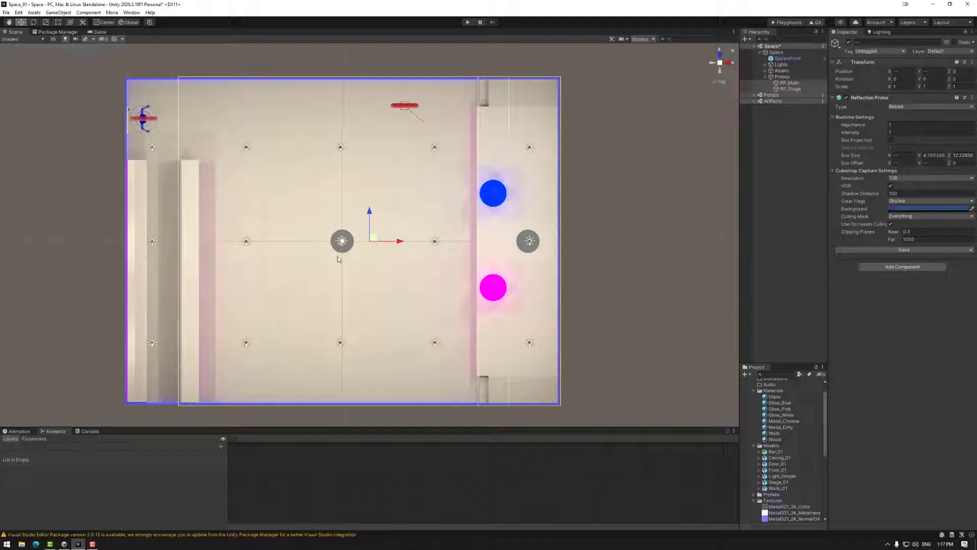
{"action": "left_click", "coordinate": [789, 84]}
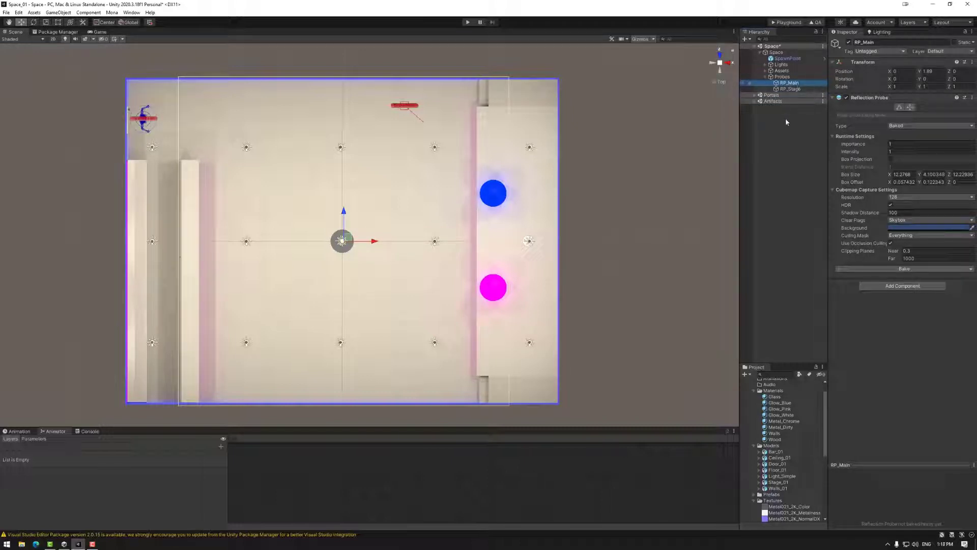
{"action": "key", "text": "ctrl+d"}
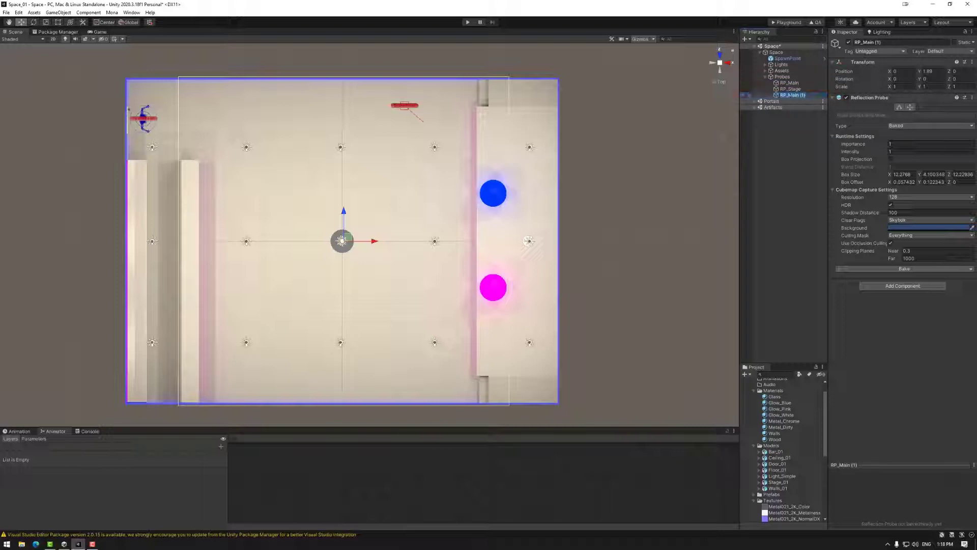
{"action": "left_click", "coordinate": [816, 94]}
{"action": "type", "text": "RP_Bar"}
{"action": "key", "text": "Return"}
Try to reshape RP_Bar's bounds out to the wall behind the bar and in from the stage side, and undo the duplicate.
{"action": "left_click", "coordinate": [899, 108]}
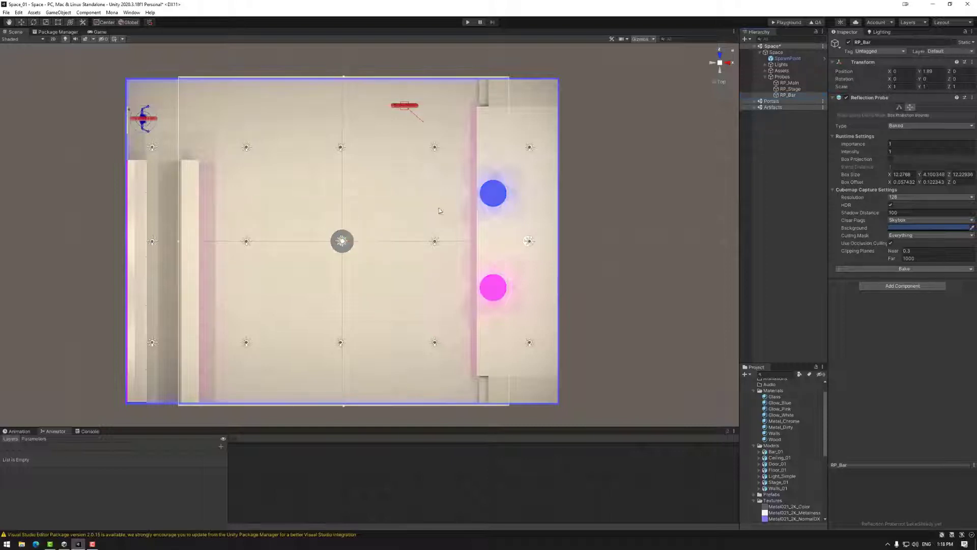
{"action": "left_click_drag", "start_coordinate": [176, 242], "coordinate": [124, 246]}
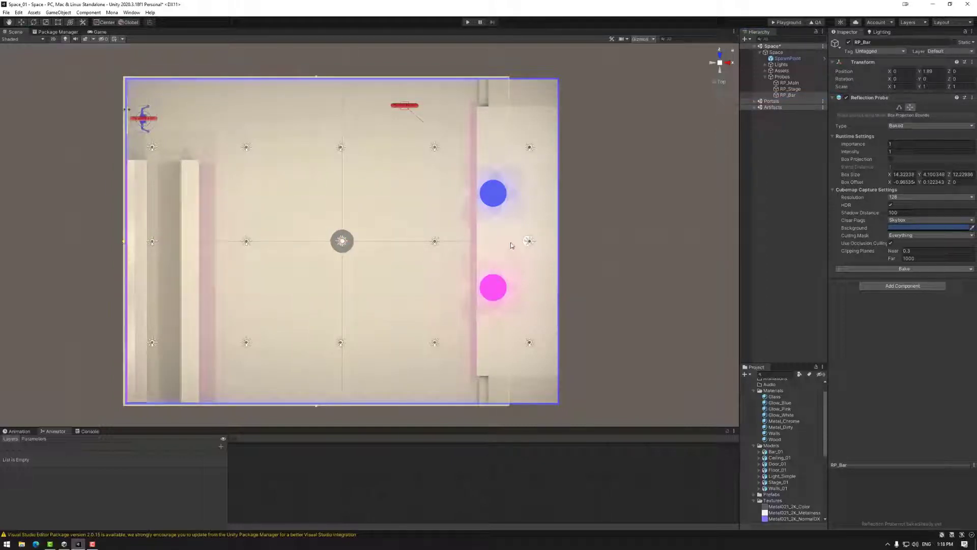
{"action": "left_click_drag", "start_coordinate": [510, 243], "coordinate": [246, 249]}
{"action": "left_click", "coordinate": [911, 108]}
{"action": "key", "text": "ctrl+z"}
{"action": "key", "text": "ctrl+z"}
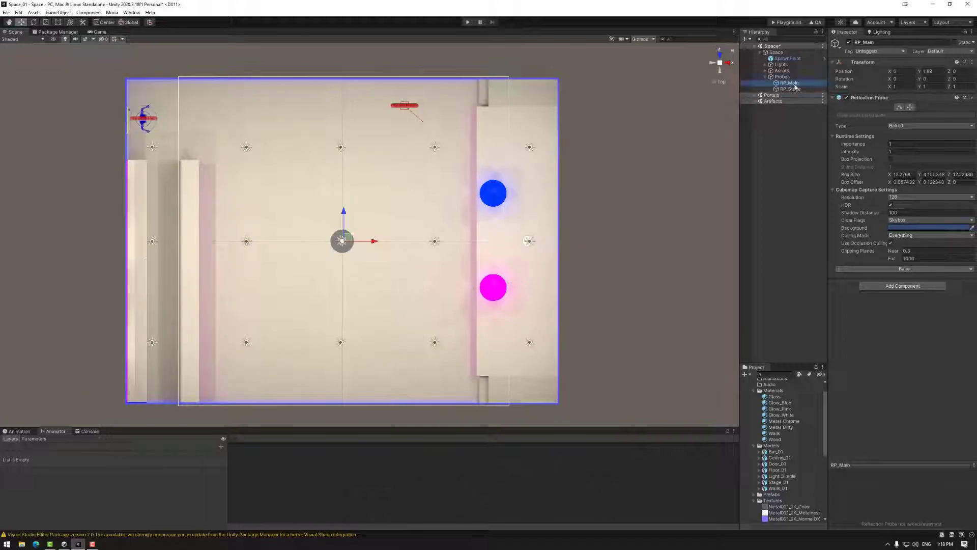
Try to move RP_Main over the bar to X -6.72 and narrow its bounds to about 2.8 wide, and undo this.
{"action": "left_click_drag", "start_coordinate": [359, 246], "coordinate": [188, 258]}
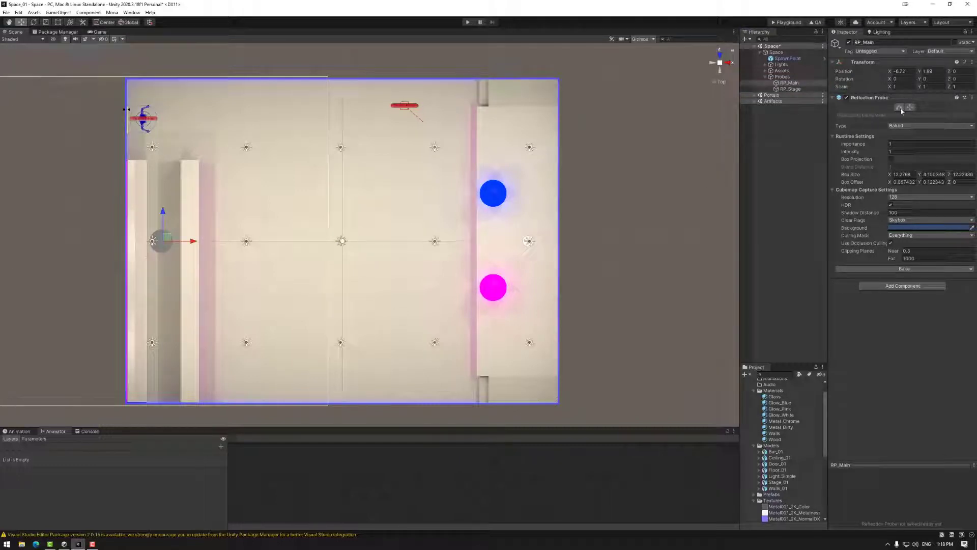
{"action": "left_click", "coordinate": [900, 108]}
{"action": "left_click_drag", "start_coordinate": [328, 247], "coordinate": [596, 238]}
{"action": "key", "text": "Left"}
{"action": "key", "text": "ctrl+z"}
{"action": "key", "text": "ctrl+z"}
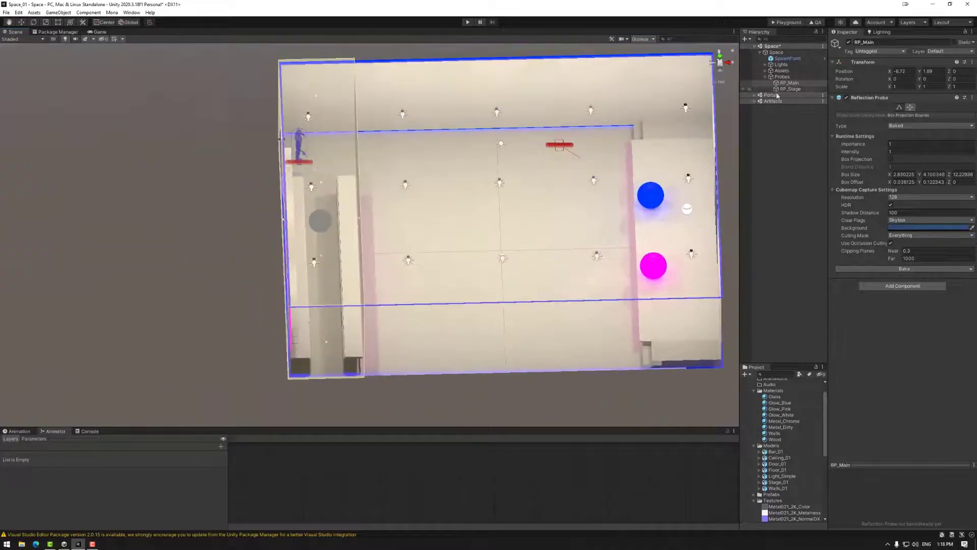
Duplicate RP_Main as RP_Bar and move the copy over the bar, to about X -6.63.
{"action": "key", "text": "ctrl+y"}
{"action": "key", "text": "ctrl+y"}
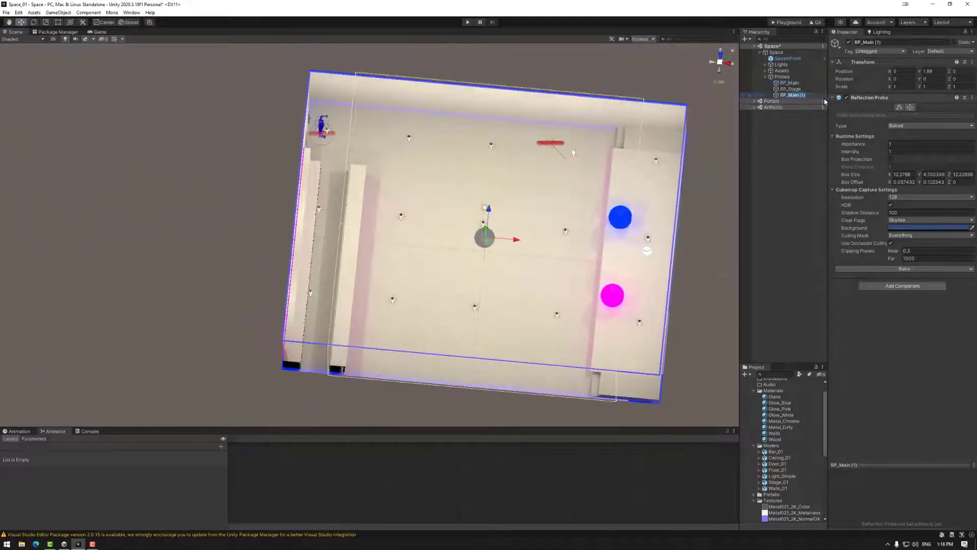
{"action": "left_click_drag", "start_coordinate": [512, 237], "coordinate": [356, 237]}
Fit RP_Bar's bounds between the wall behind the bar and the counter's front edge, about 2.87 wide.
{"action": "left_click", "coordinate": [910, 107]}
{"action": "left_click_drag", "start_coordinate": [186, 232], "coordinate": [293, 232]}
{"action": "left_click_drag", "start_coordinate": [475, 235], "coordinate": [361, 234]}
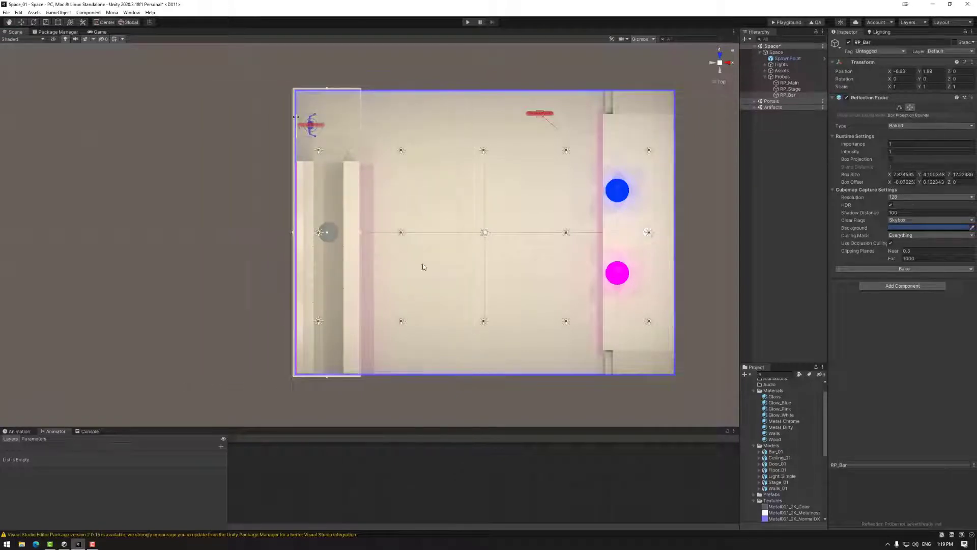
Trim RP_Main's bounds to the inner edge of the bar counter so they overlap RP_Bar, about 12.2 wide.
{"action": "left_click", "coordinate": [485, 232], "text": "shift"}
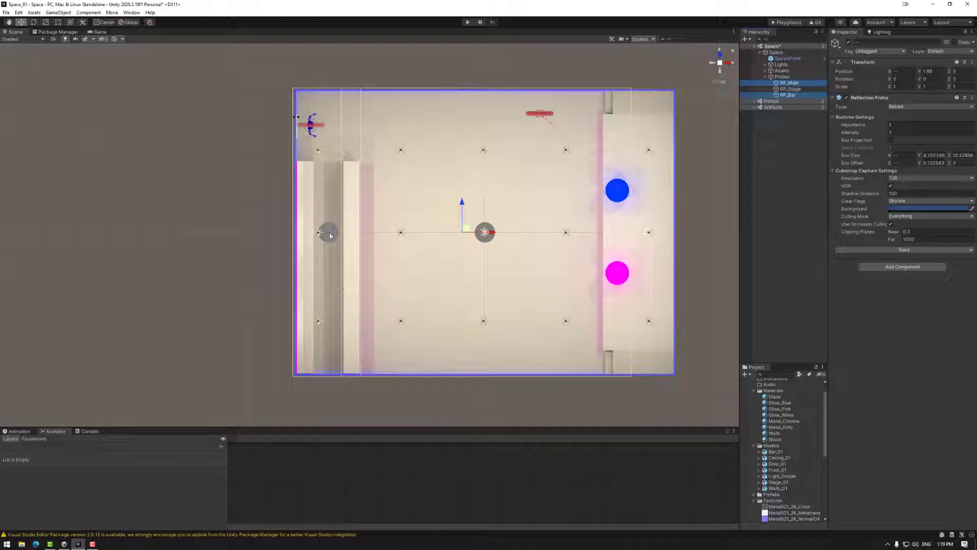
{"action": "left_click", "coordinate": [321, 247]}
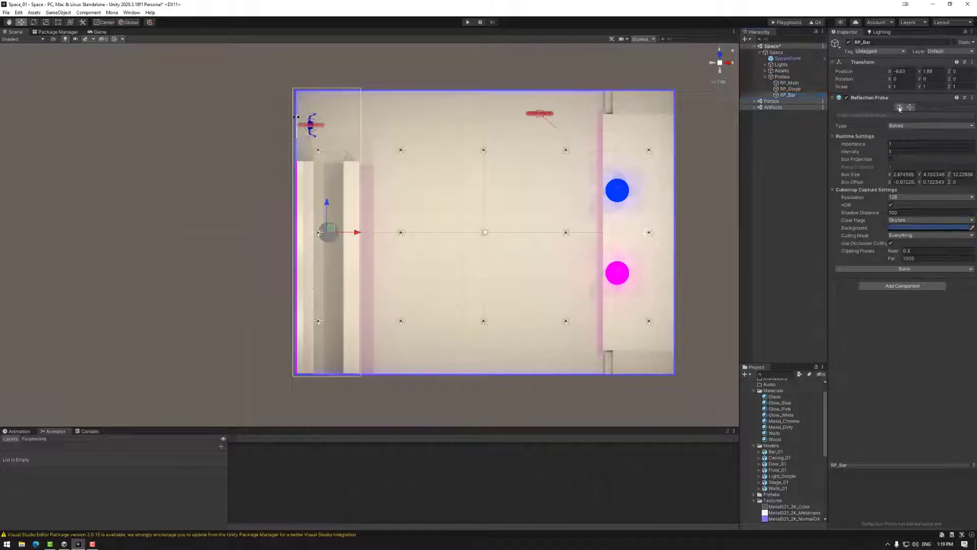
{"action": "key", "text": "Up"}
{"action": "key", "text": "Up"}
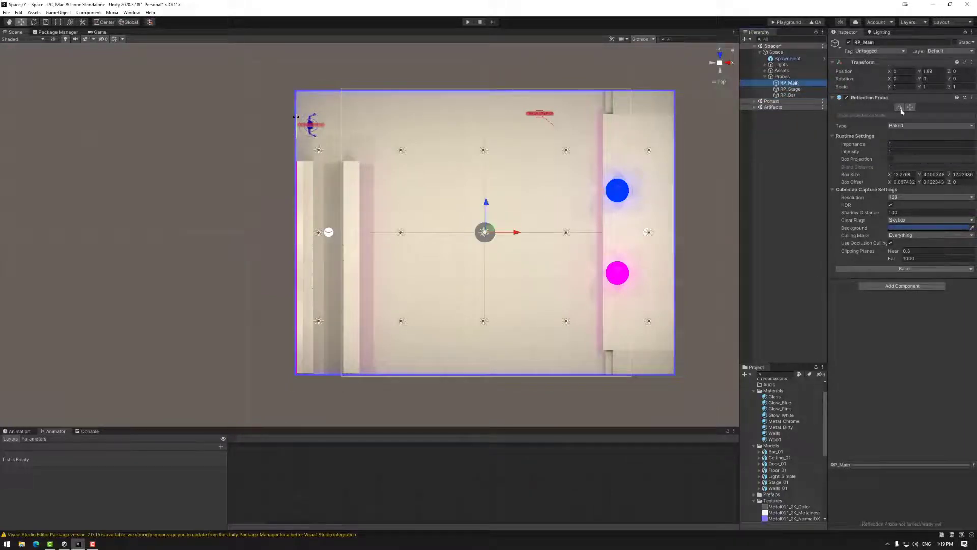
{"action": "left_click", "coordinate": [900, 108]}
{"action": "left_click_drag", "start_coordinate": [342, 233], "coordinate": [343, 236]}
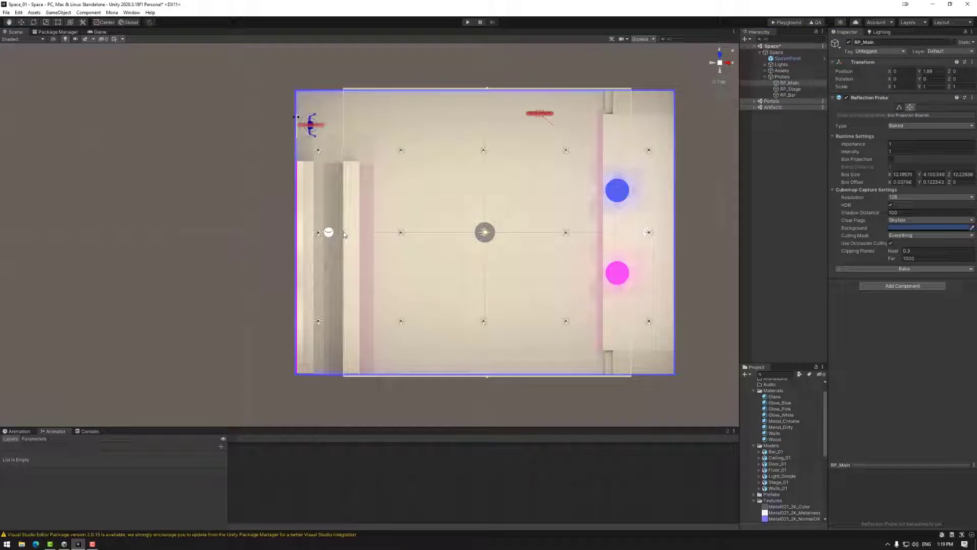
Examine RP_Main's bounds at an angle and review its type and cubemap resolution options, keeping Baked and 128.
{"action": "left_click_drag", "start_coordinate": [465, 325], "coordinate": [450, 158], "text": "alt"}
{"action": "left_click_drag", "start_coordinate": [534, 225], "coordinate": [559, 272], "text": "alt"}
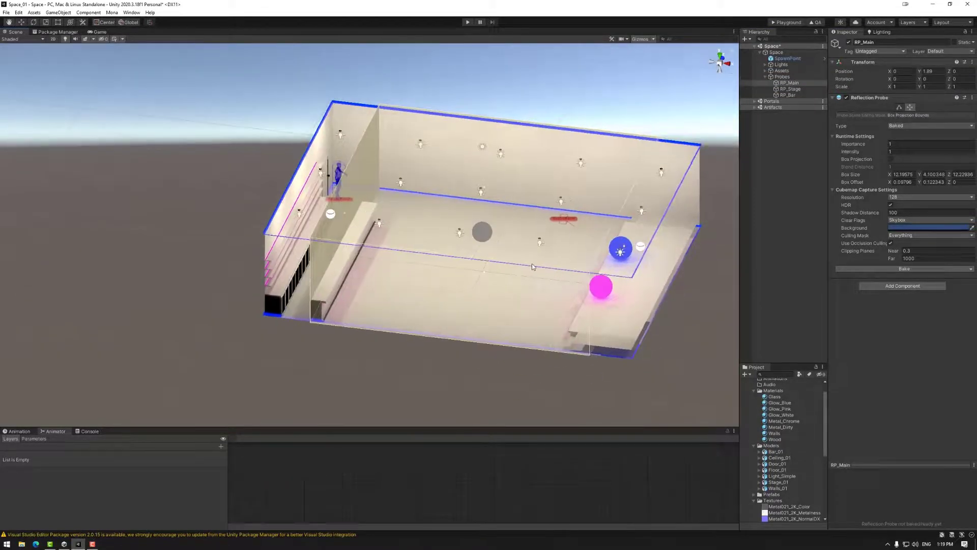
{"action": "middle_click_drag", "start_coordinate": [537, 268], "coordinate": [508, 259]}
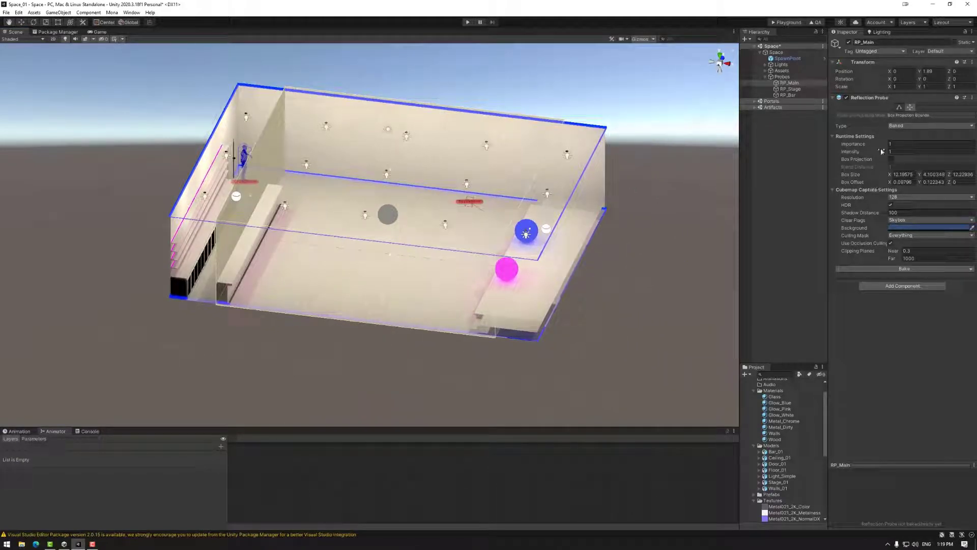
{"action": "left_click", "coordinate": [913, 125]}
{"action": "left_click", "coordinate": [914, 150]}
{"action": "left_click", "coordinate": [913, 125]}
{"action": "left_click", "coordinate": [911, 134]}
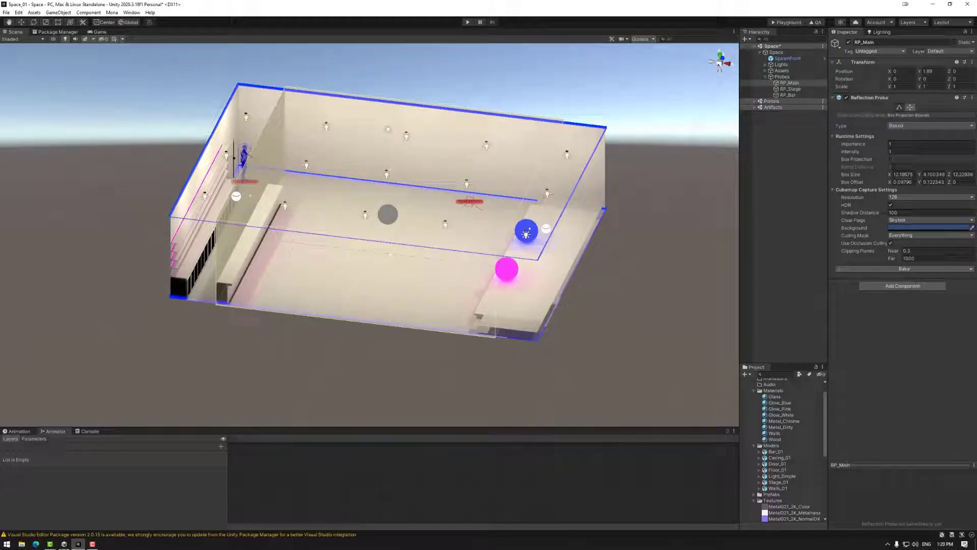
{"action": "left_click", "coordinate": [899, 198]}
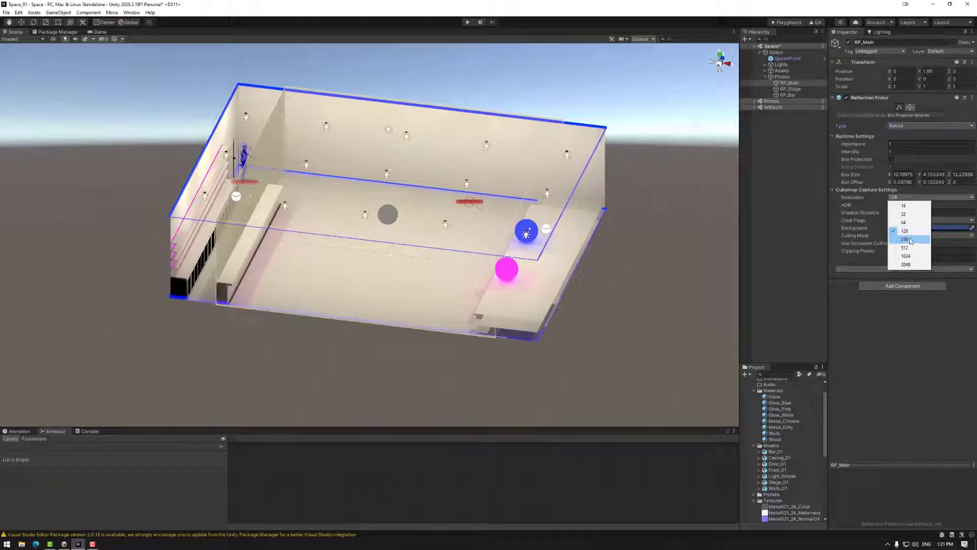
{"action": "left_click", "coordinate": [911, 242]}
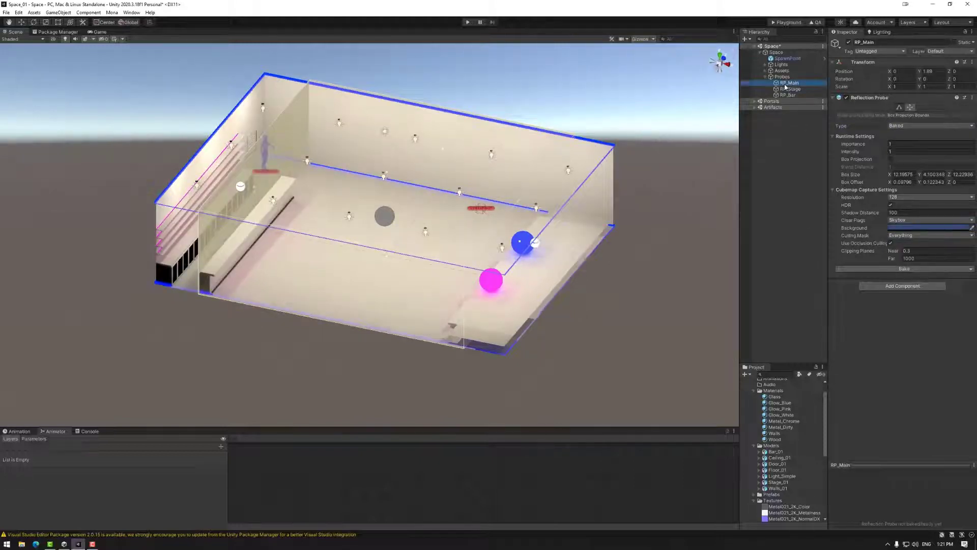
Bake the RP_Main, RP_Stage and RP_Bar reflection probes and check their cubemap previews.
{"action": "left_click", "coordinate": [905, 269]}
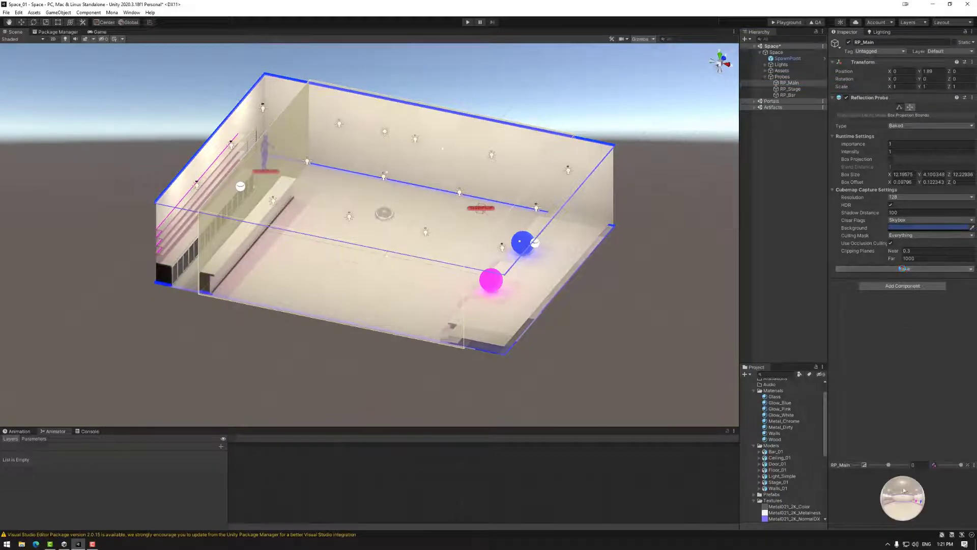
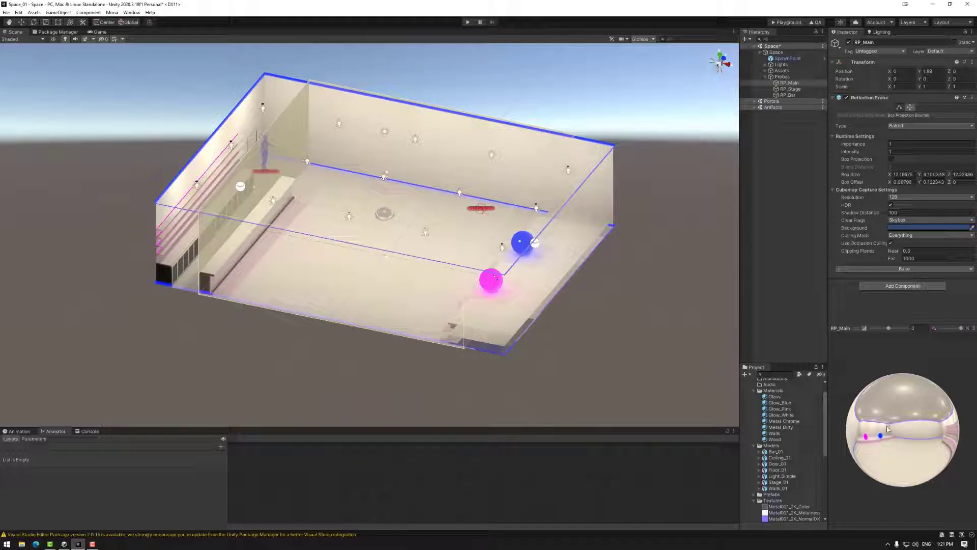
{"action": "key", "text": "Down"}
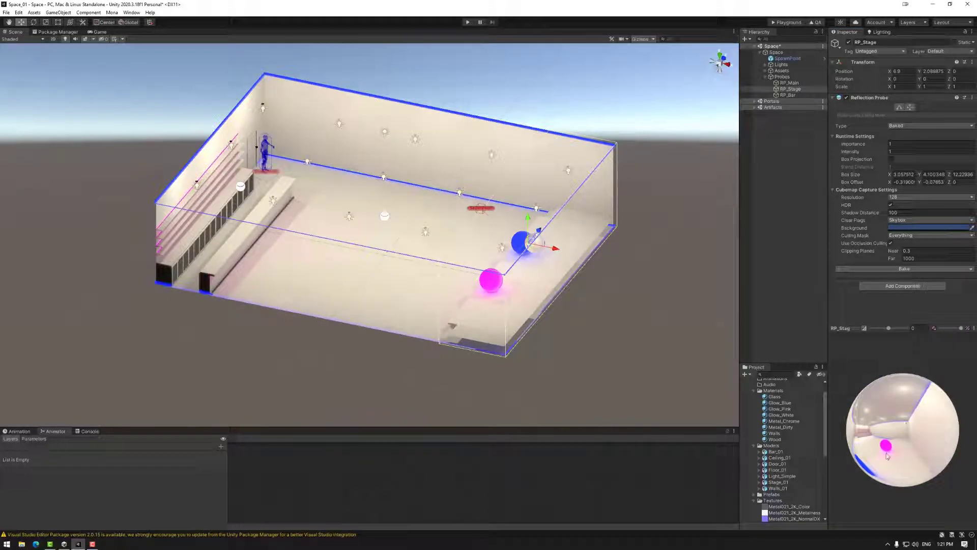
{"action": "left_click", "coordinate": [789, 96]}
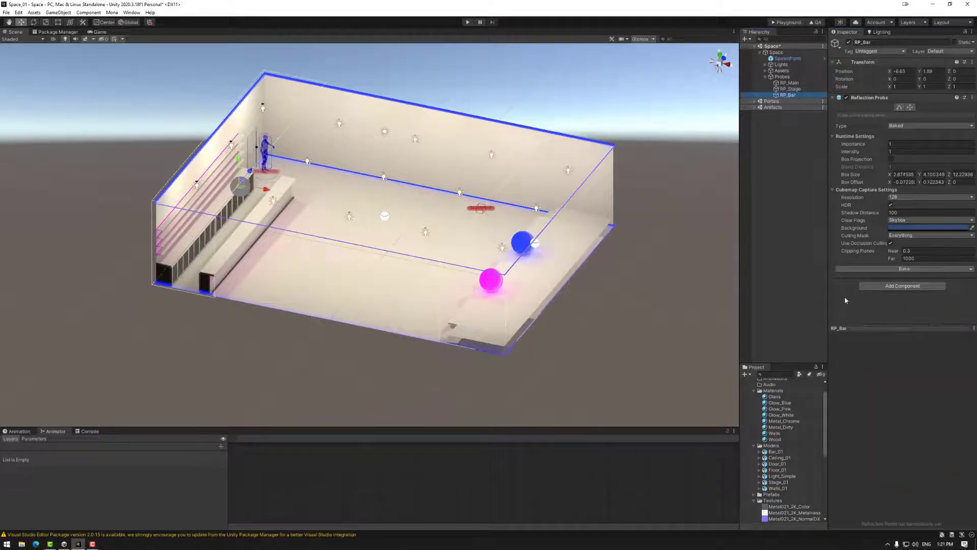
{"action": "left_click", "coordinate": [898, 269]}
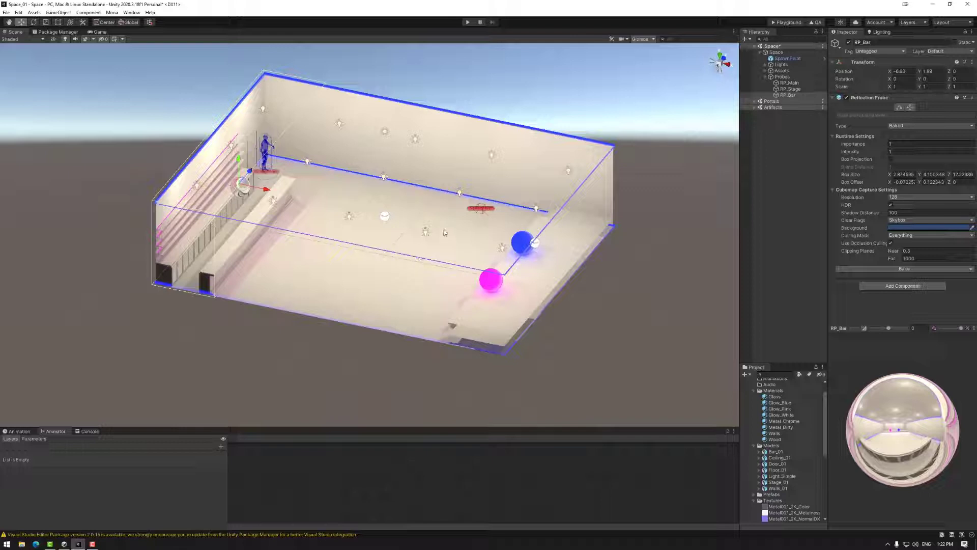
Raise the Walls material's smoothness to 1 and preview it on a sphere in a wider inspector.
{"action": "left_click", "coordinate": [774, 433]}
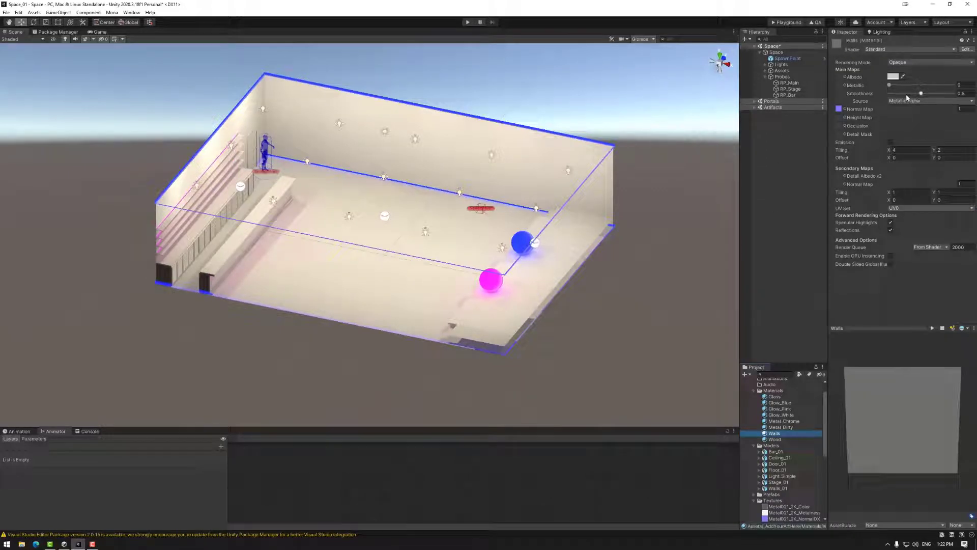
{"action": "left_click_drag", "start_coordinate": [922, 95], "coordinate": [939, 95]}
{"action": "left_click", "coordinate": [942, 329]}
{"action": "mouse_move", "coordinate": [942, 387]}
{"action": "left_mouse_down"}
{"action": "mouse_move", "coordinate": [930, 409]}
{"action": "mouse_move", "coordinate": [914, 399]}
{"action": "left_mouse_up"}
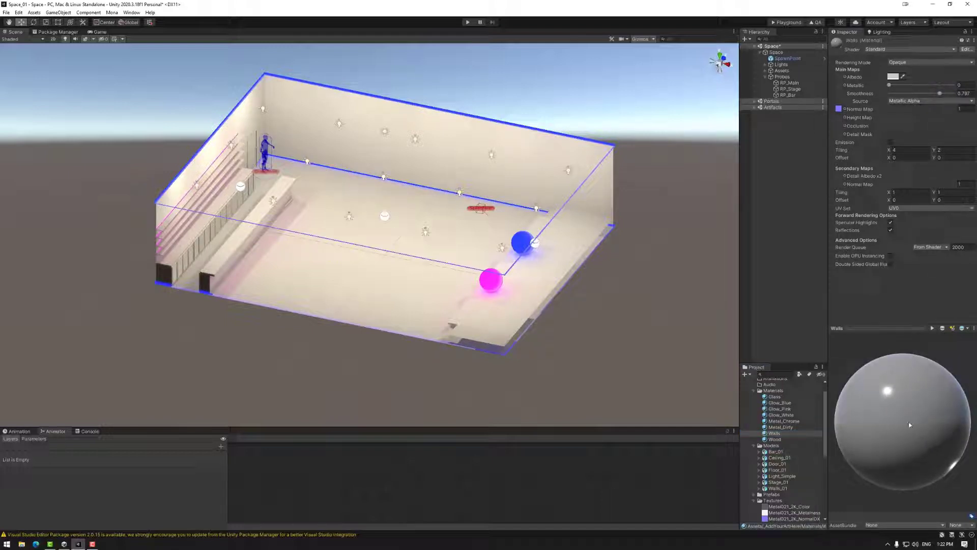
{"action": "left_click_drag", "start_coordinate": [828, 247], "coordinate": [787, 248]}
{"action": "left_click_drag", "start_coordinate": [937, 97], "coordinate": [966, 97]}
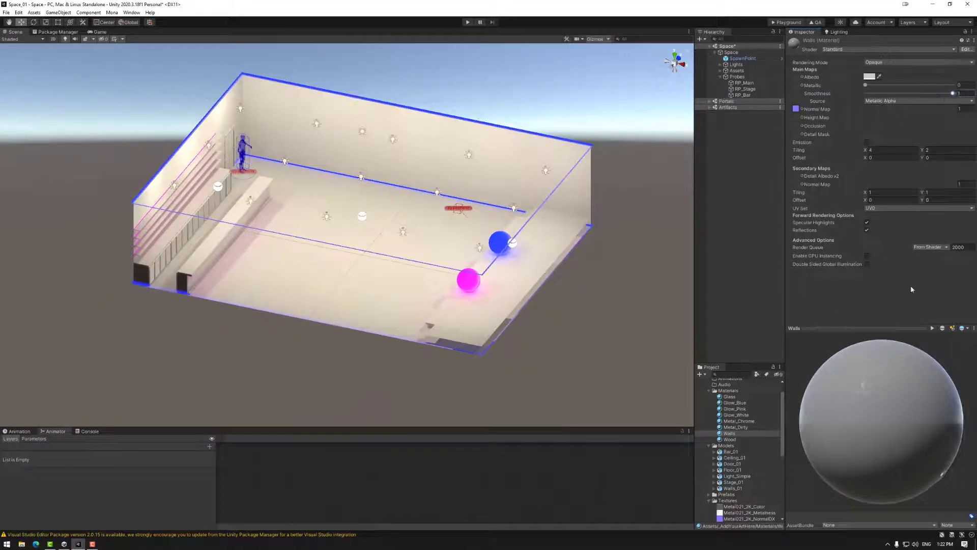
Choose RP_Main as the reflection probe for the Walls material preview and rotate the preview sphere to examine its reflections.
{"action": "left_click", "coordinate": [967, 329]}
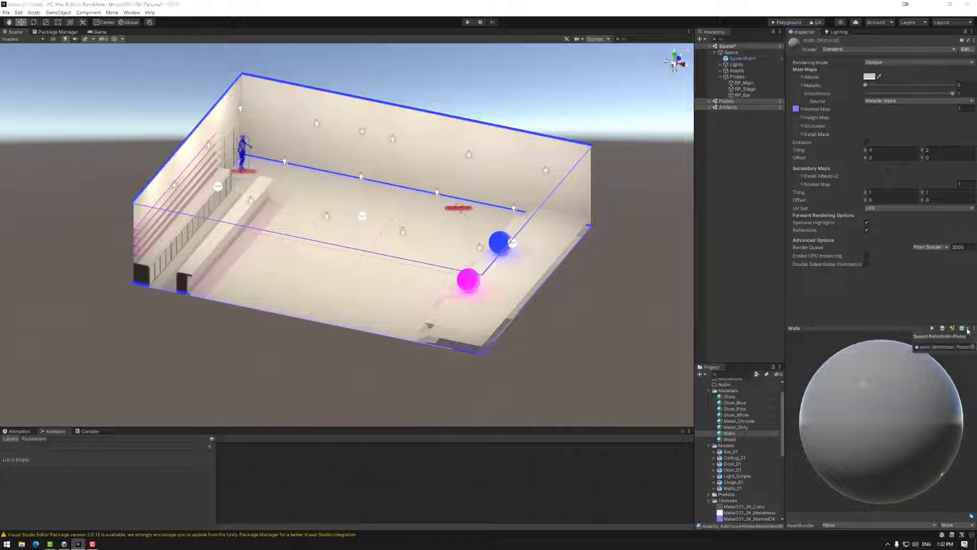
{"action": "left_click", "coordinate": [970, 346]}
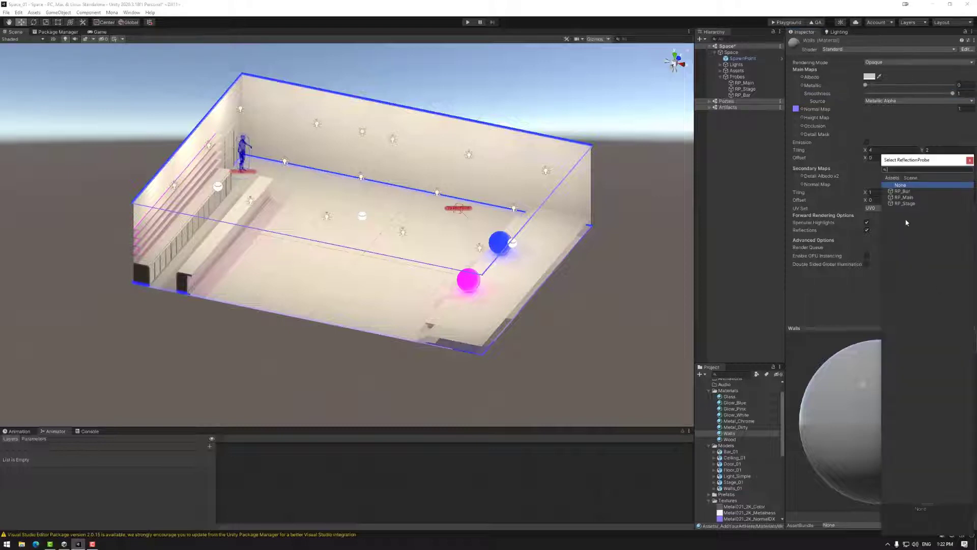
{"action": "left_click", "coordinate": [905, 197]}
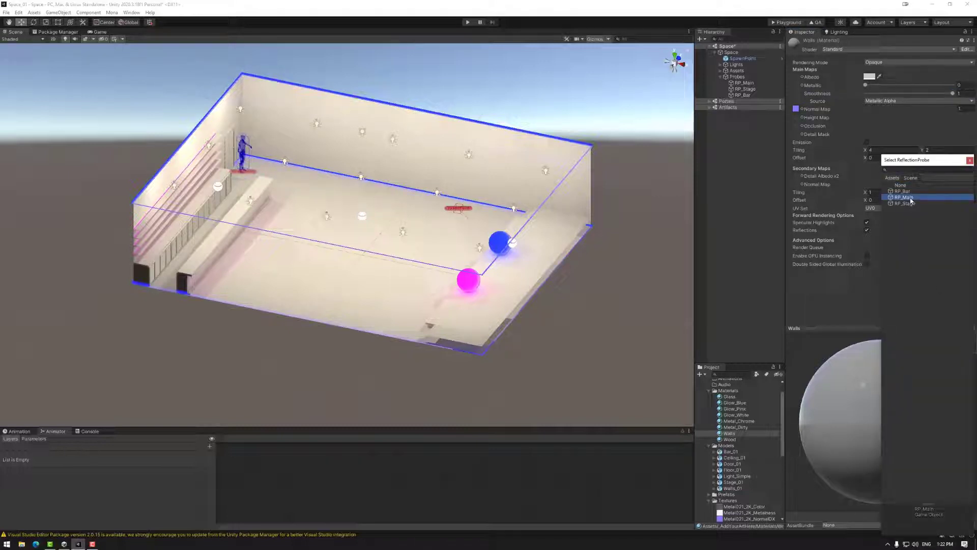
{"action": "double_click", "coordinate": [905, 197]}
{"action": "left_click", "coordinate": [948, 353]}
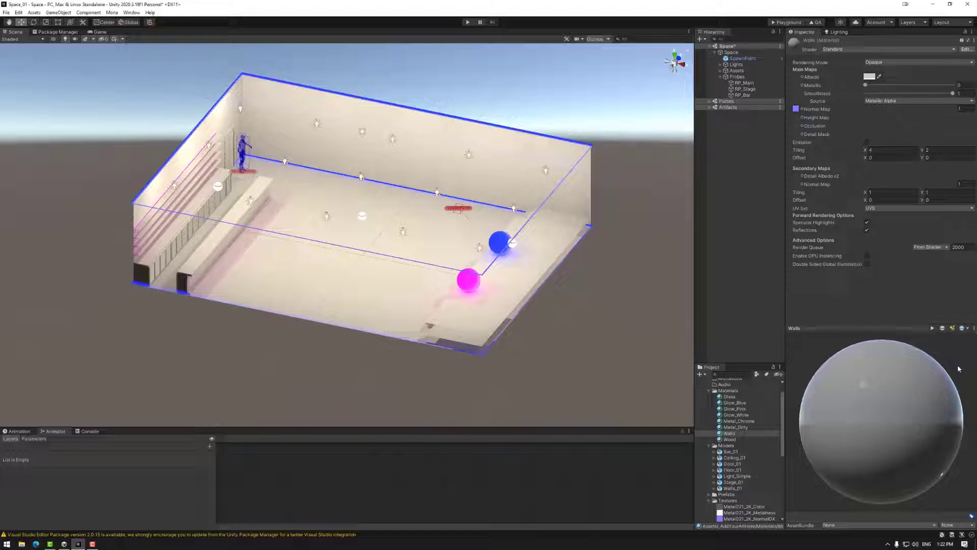
{"action": "left_click_drag", "start_coordinate": [896, 407], "coordinate": [941, 407]}
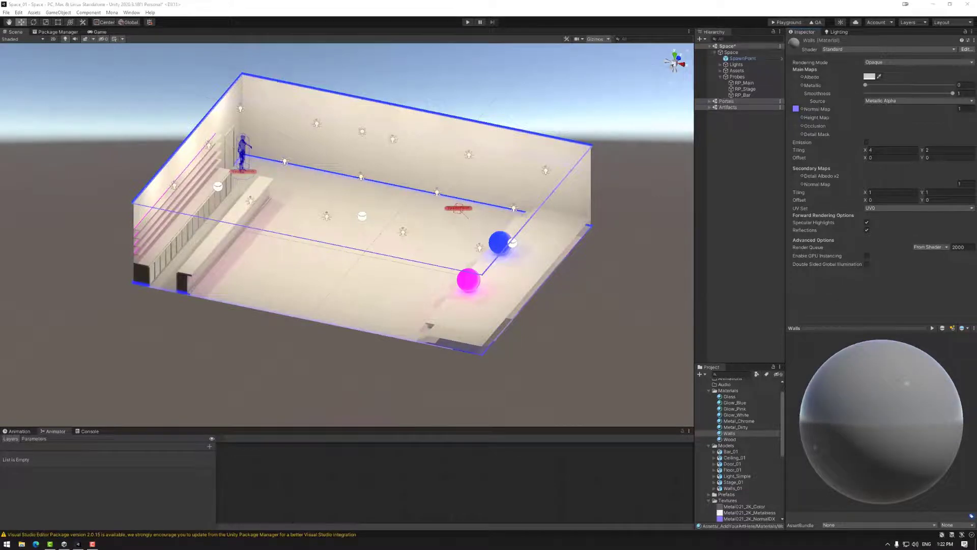
Set the Walls material's metallic value to 1 and examine the resulting reflections on the preview sphere and across the room.
{"action": "left_click_drag", "start_coordinate": [817, 386], "coordinate": [970, 84]}
{"action": "left_click_drag", "start_coordinate": [859, 381], "coordinate": [911, 430]}
{"action": "left_click_drag", "start_coordinate": [345, 323], "coordinate": [405, 215], "text": "alt"}
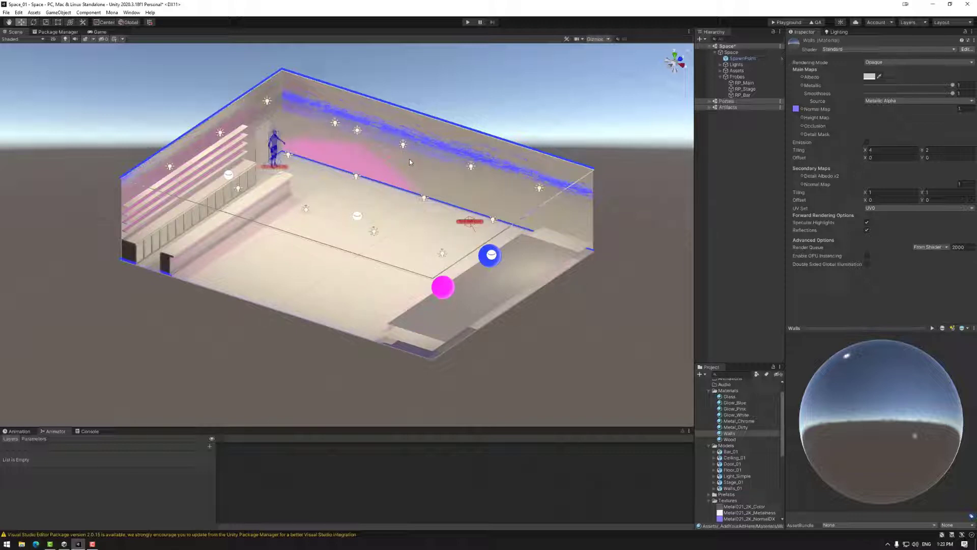
{"action": "left_click_drag", "start_coordinate": [393, 205], "coordinate": [433, 255], "text": "alt"}
{"action": "left_click_drag", "start_coordinate": [423, 310], "coordinate": [491, 243], "text": "alt"}
Open the space in the Mona Playground in the browser and walk the main floor to examine the wall, stage and ceiling reflections.
{"action": "left_click", "coordinate": [784, 23]}
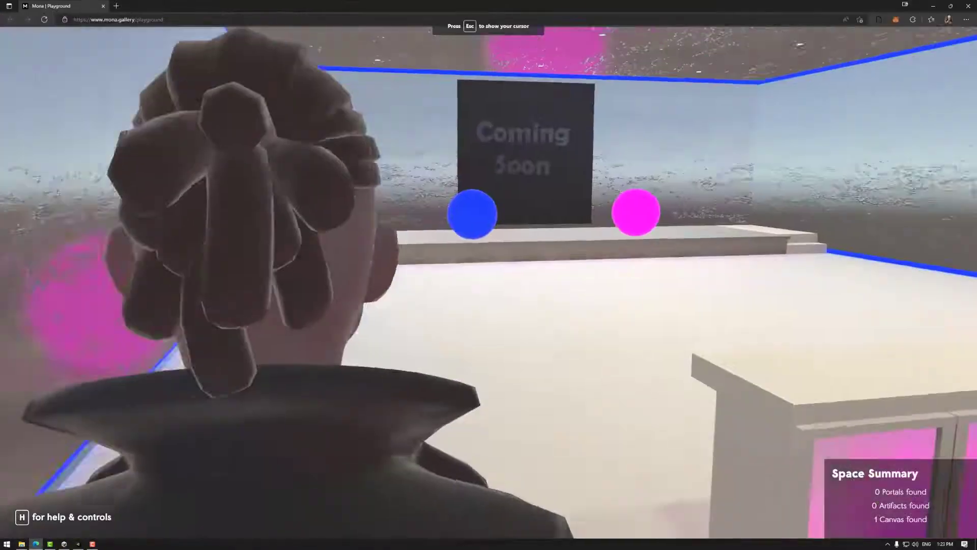
{"action": "scroll", "coordinate": [489, 275], "scroll_direction": "down", "scroll_amount": 5}
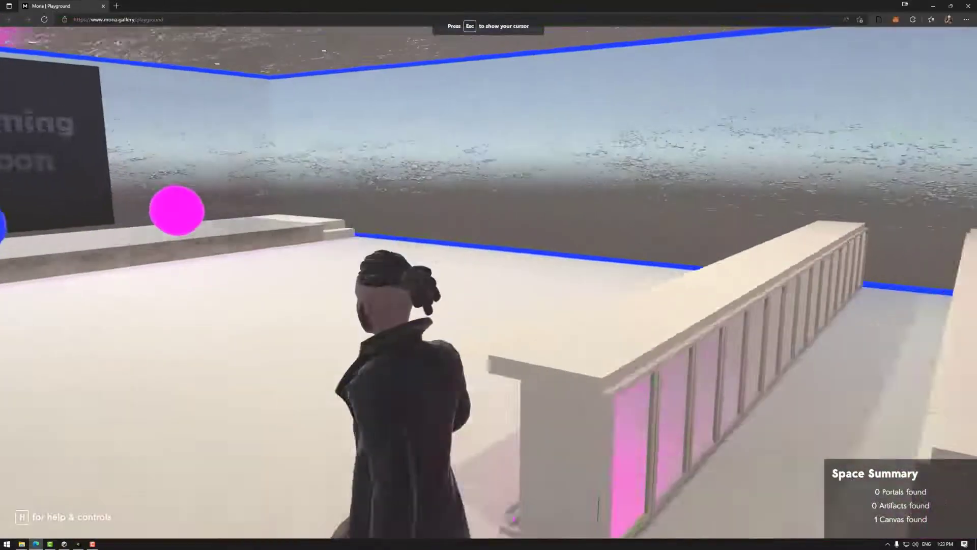
{"action": "key", "text": "w"}
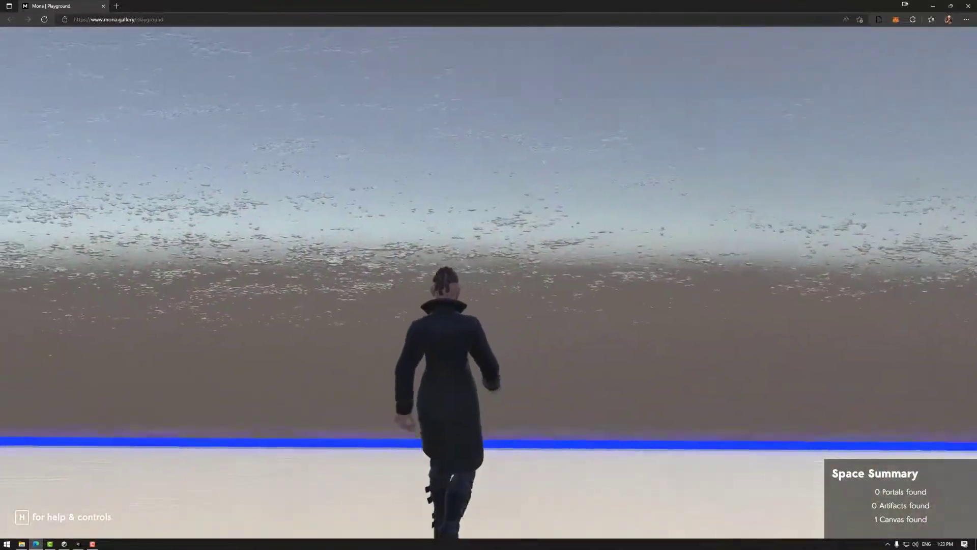
{"action": "key", "text": "a"}
{"action": "key", "text": "d"}
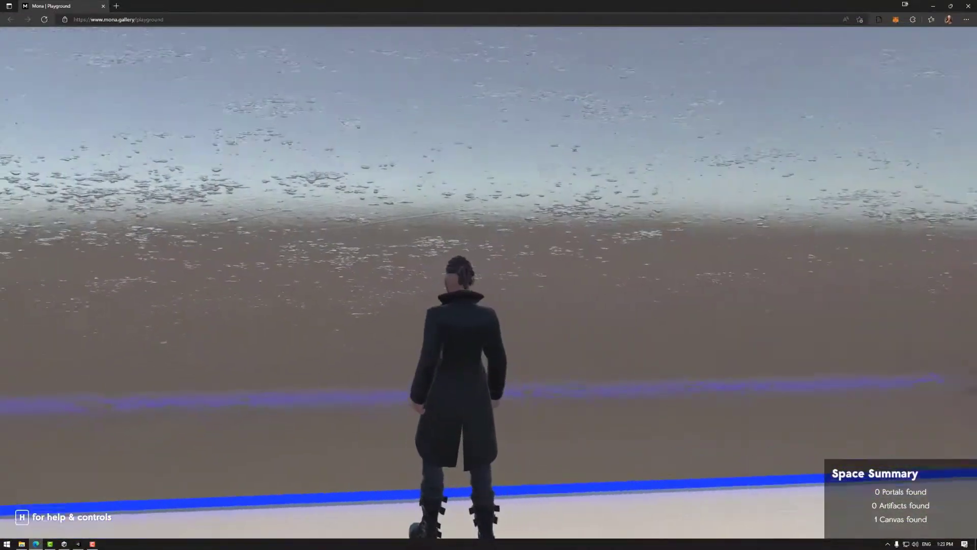
{"action": "key", "text": "d"}
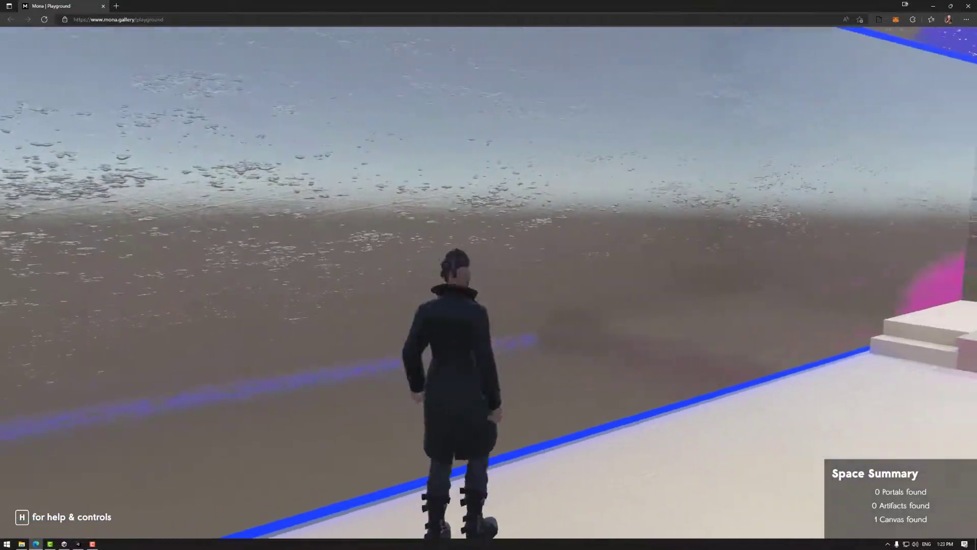
{"action": "key", "text": "s"}
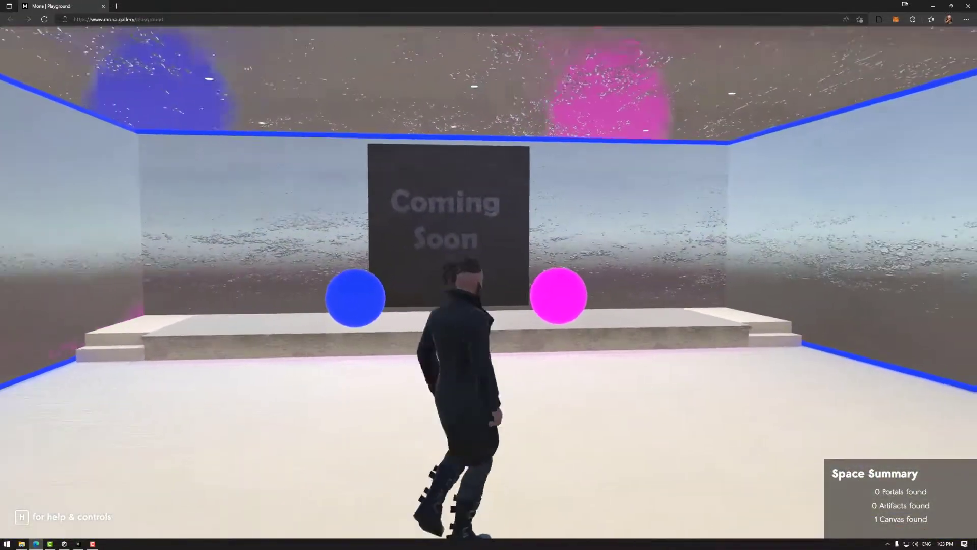
{"action": "key", "text": "d"}
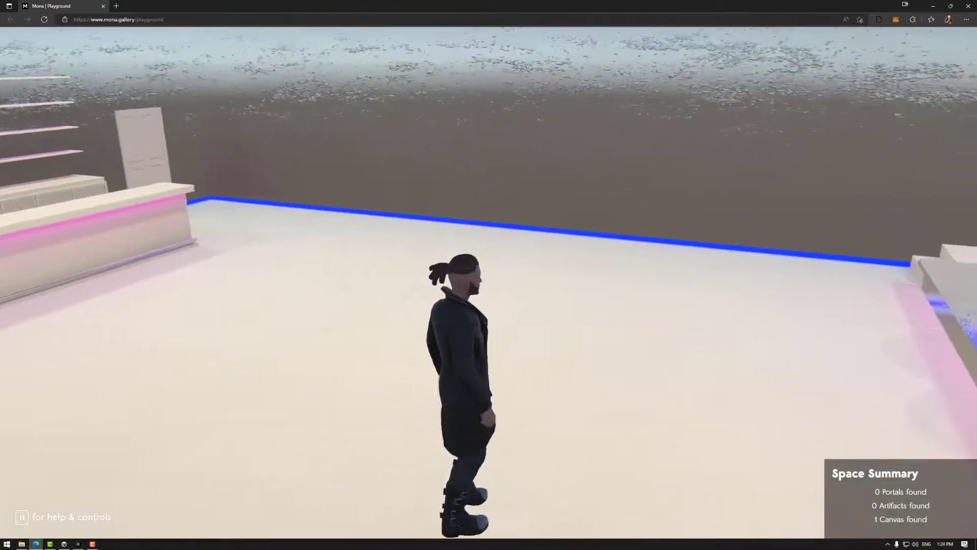
{"action": "key", "text": "d"}
{"action": "key", "text": "d"}
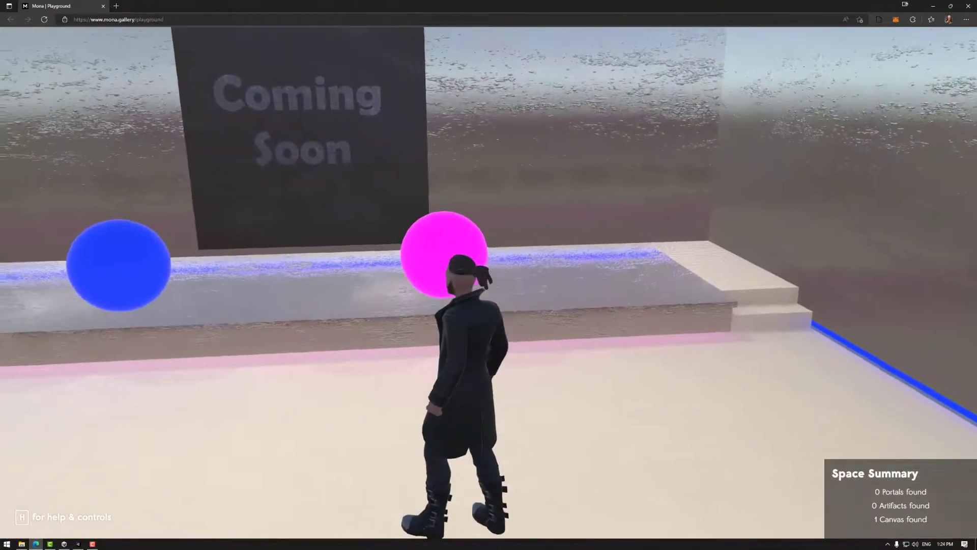
{"action": "key", "text": "s"}
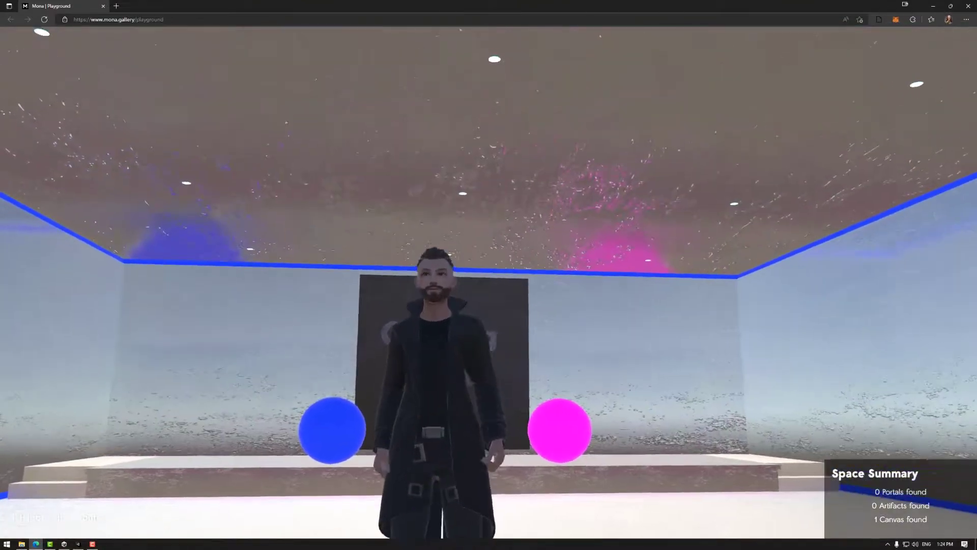
Walk the avatar onto the stage and examine the reflections around the glowing spheres and toward the bar.
{"action": "key", "text": "w"}
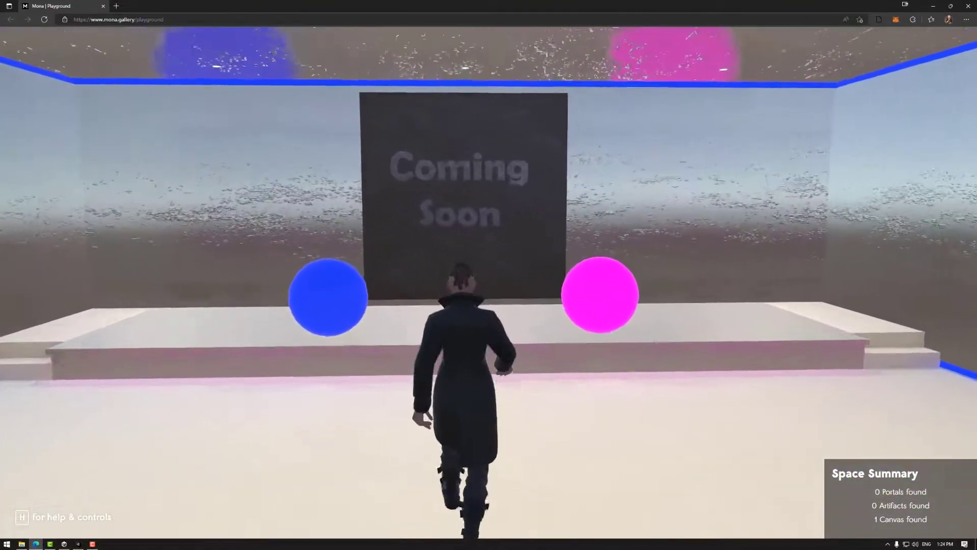
{"action": "key", "text": "w"}
{"action": "key", "text": "a"}
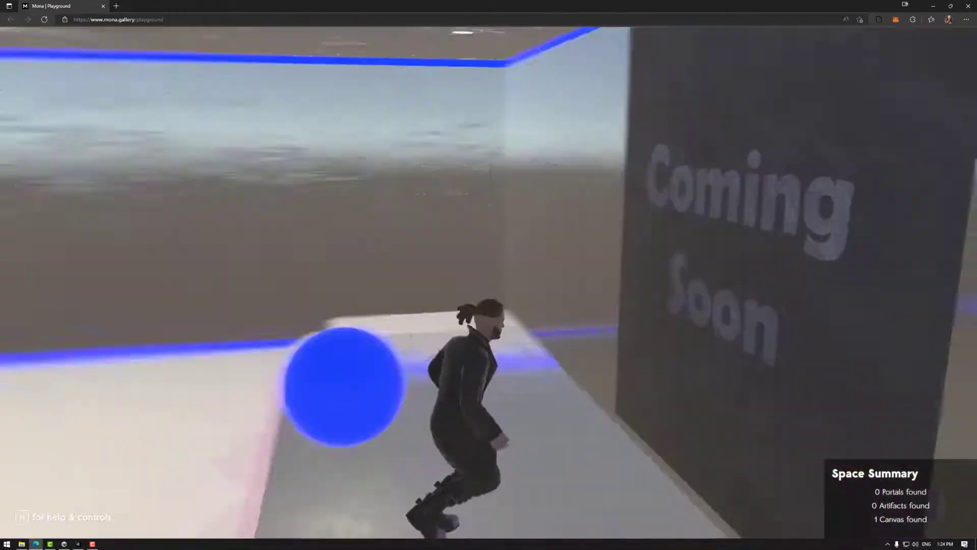
{"action": "key", "text": "a"}
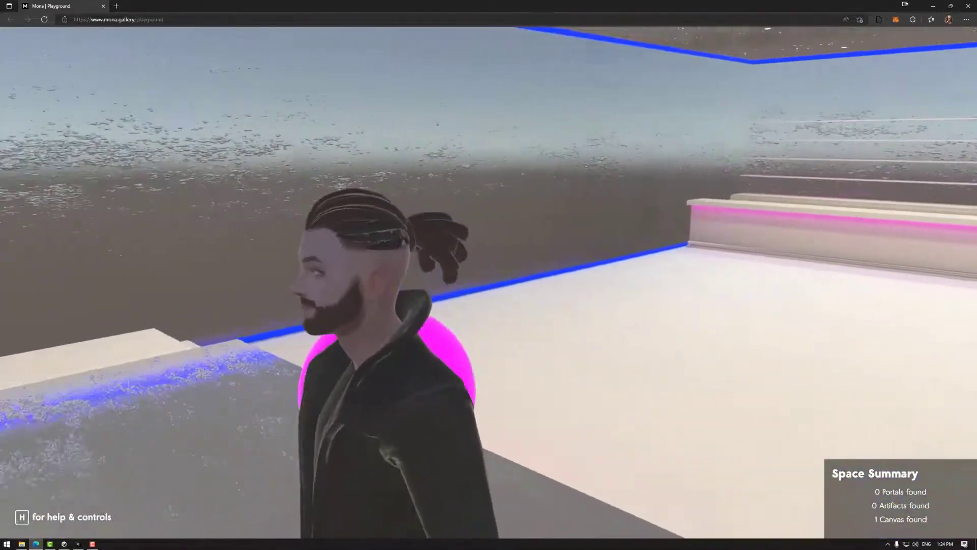
{"action": "key", "text": "d"}
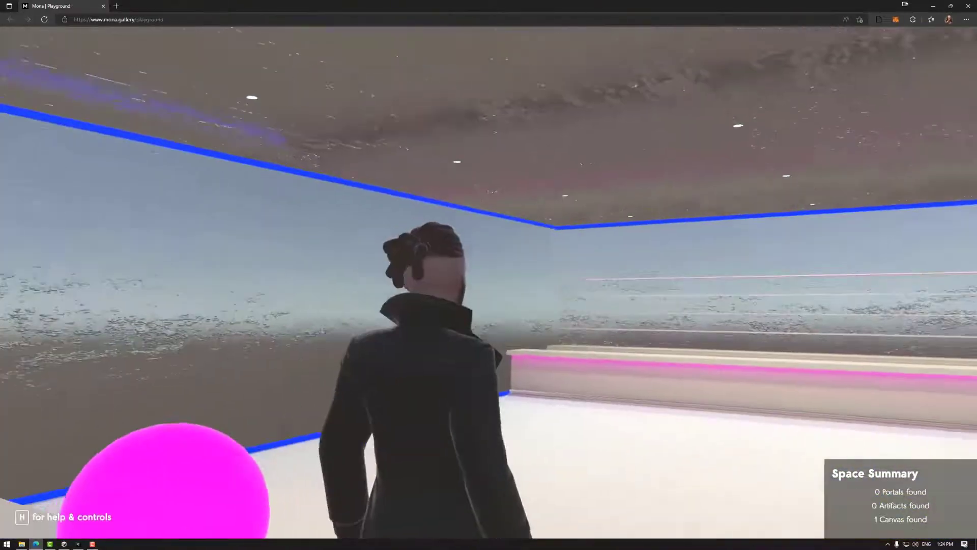
{"action": "key", "text": "d"}
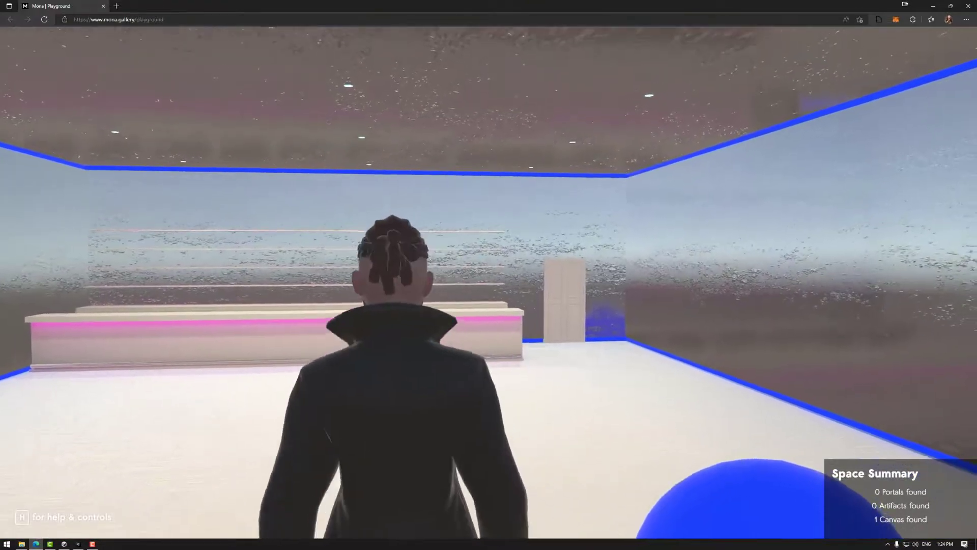
Walk the avatar behind the bar, examine the reflections there and back toward the stage, and release the cursor.
{"action": "key", "text": "w"}
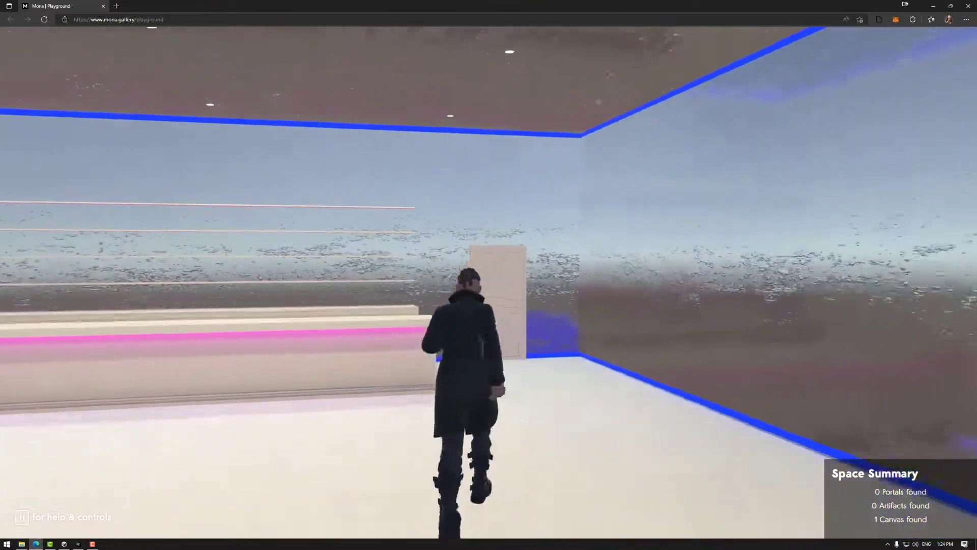
{"action": "key", "text": "a"}
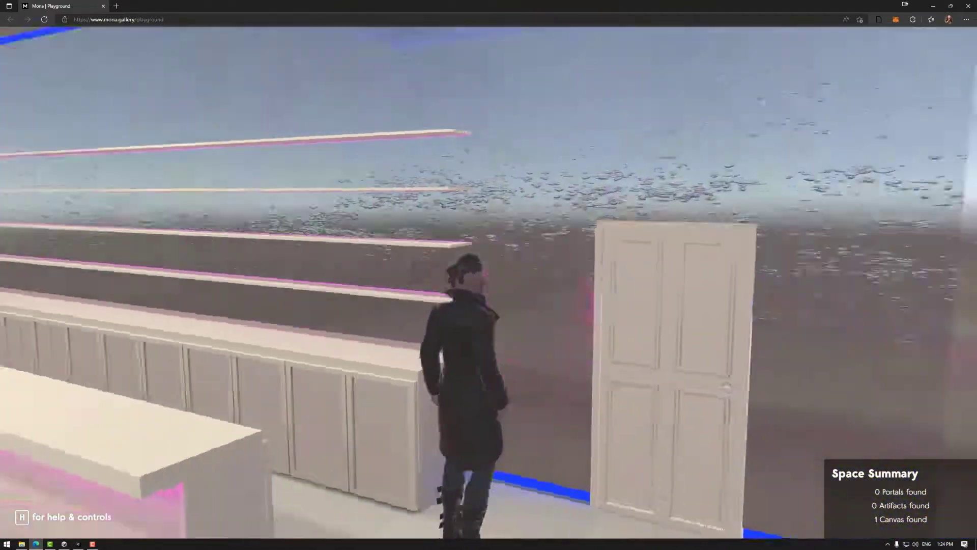
{"action": "key", "text": "w"}
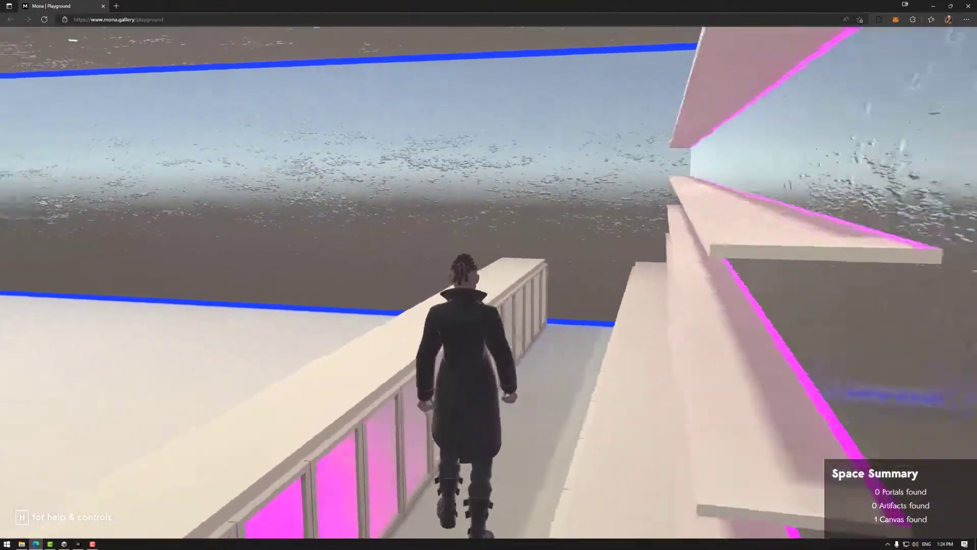
{"action": "key", "text": "a"}
{"action": "key", "text": "a"}
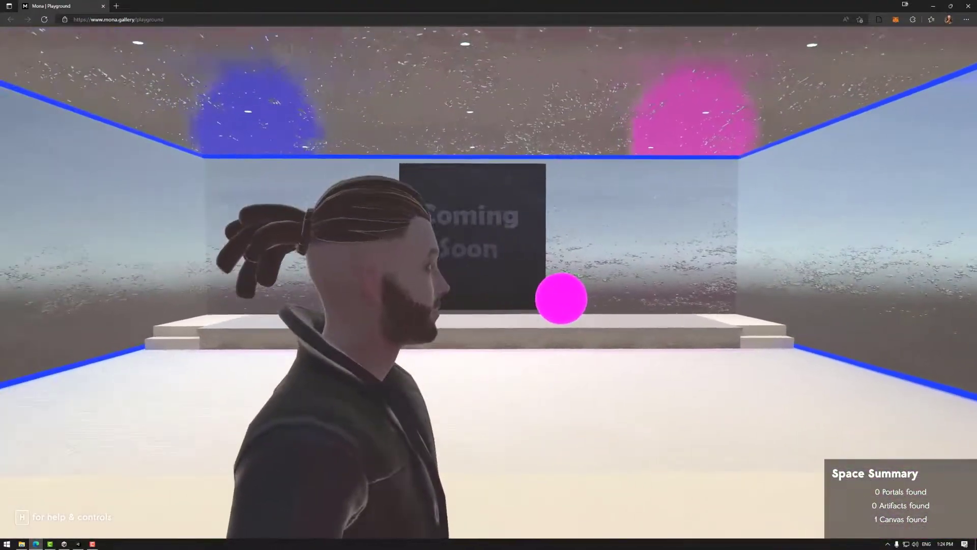
{"action": "key", "text": "a"}
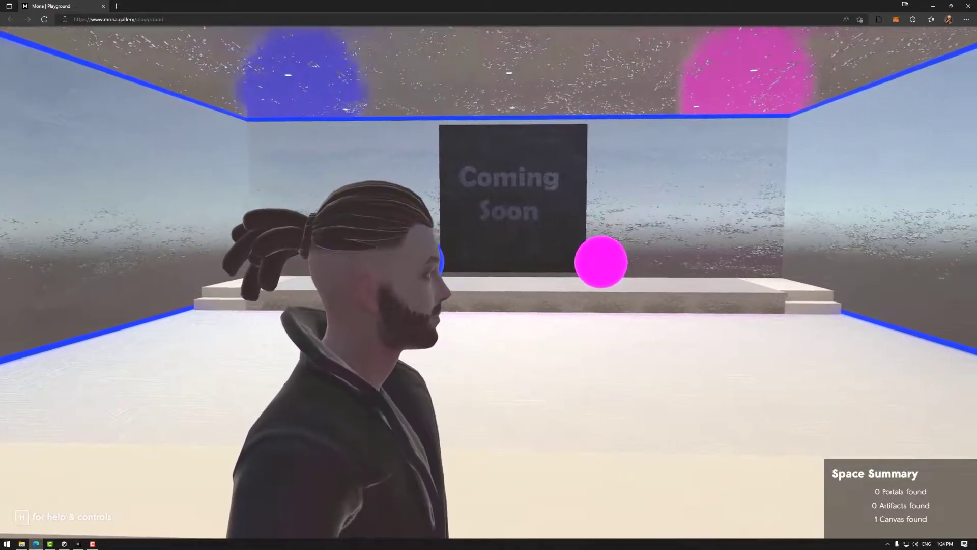
{"action": "key", "text": "a"}
{"action": "key", "text": "Escape"}
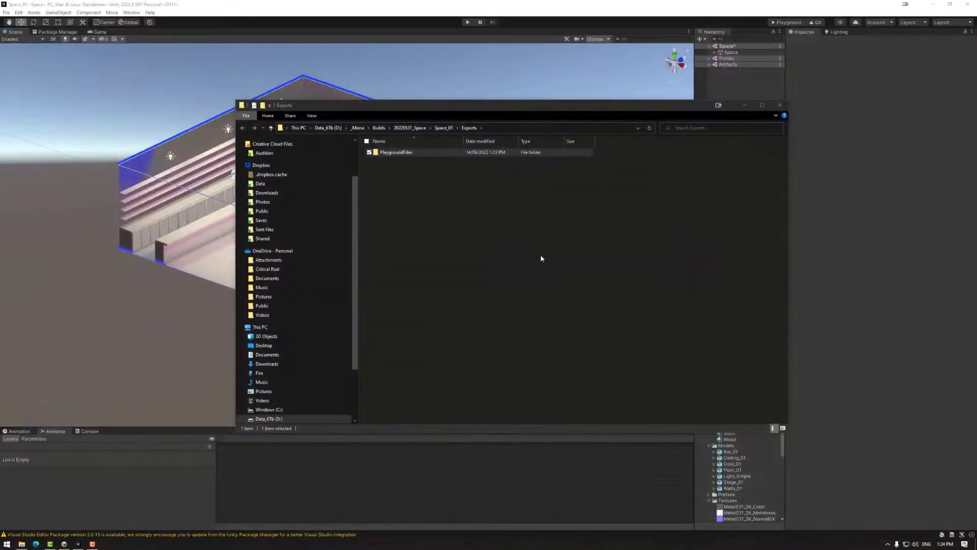
Delete the PlaygroundFiles folder from the Exports folder in File Explorer and close its window.
{"action": "left_click", "coordinate": [399, 152]}
{"action": "key", "text": "Delete"}
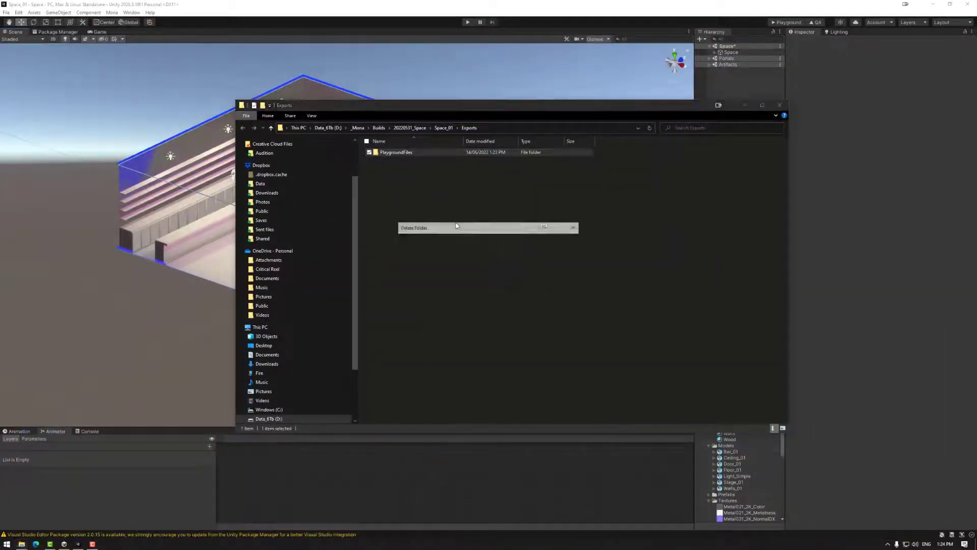
{"action": "left_click", "coordinate": [780, 104]}
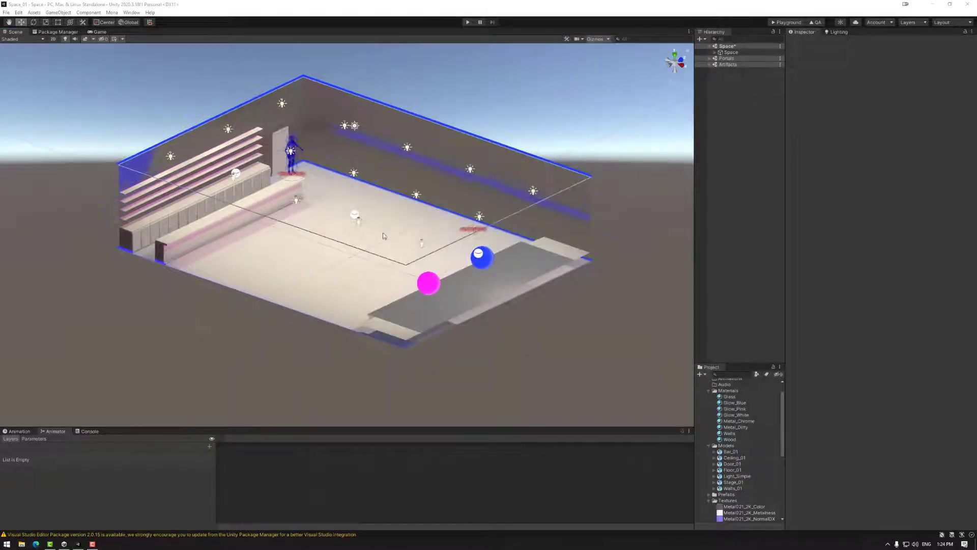
Turn off Reflection Probe Static for the blue and pink spheres on the stage.
{"action": "left_click_drag", "start_coordinate": [375, 267], "coordinate": [448, 264], "text": "alt"}
{"action": "left_click", "coordinate": [440, 174]}
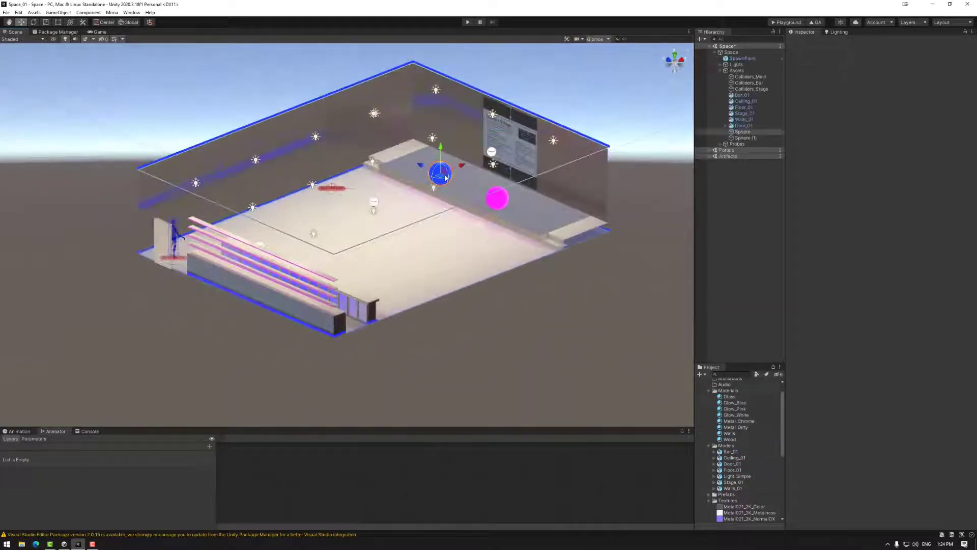
{"action": "left_click", "coordinate": [500, 194], "text": "shift"}
{"action": "left_click_drag", "start_coordinate": [500, 194], "coordinate": [442, 273], "text": "alt"}
{"action": "scroll", "coordinate": [442, 272], "scroll_direction": "up", "scroll_amount": 5}
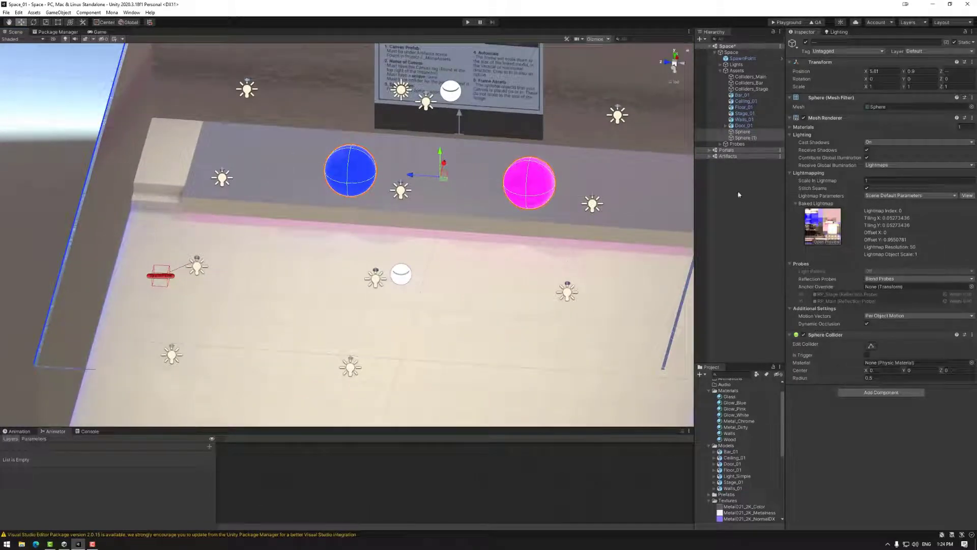
{"action": "left_click", "coordinate": [974, 43]}
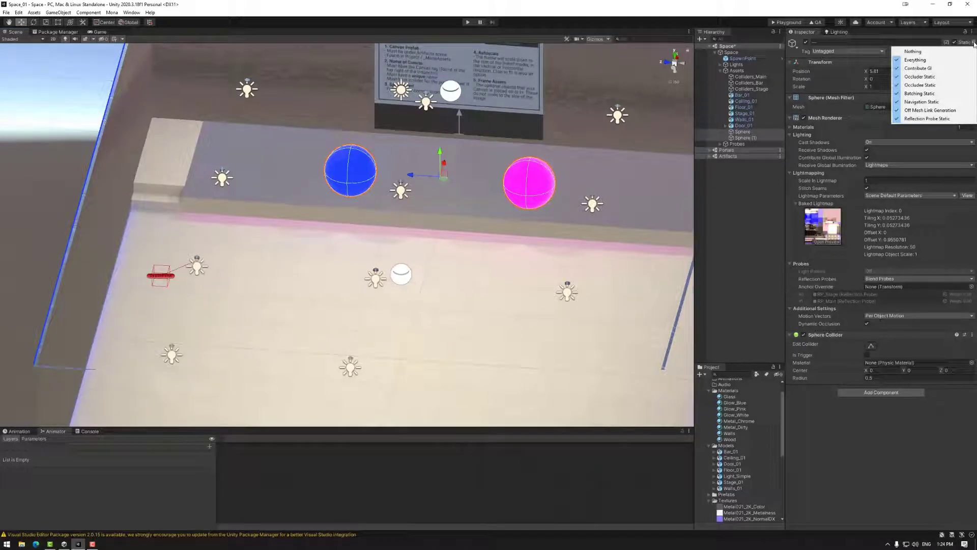
{"action": "left_click", "coordinate": [913, 119]}
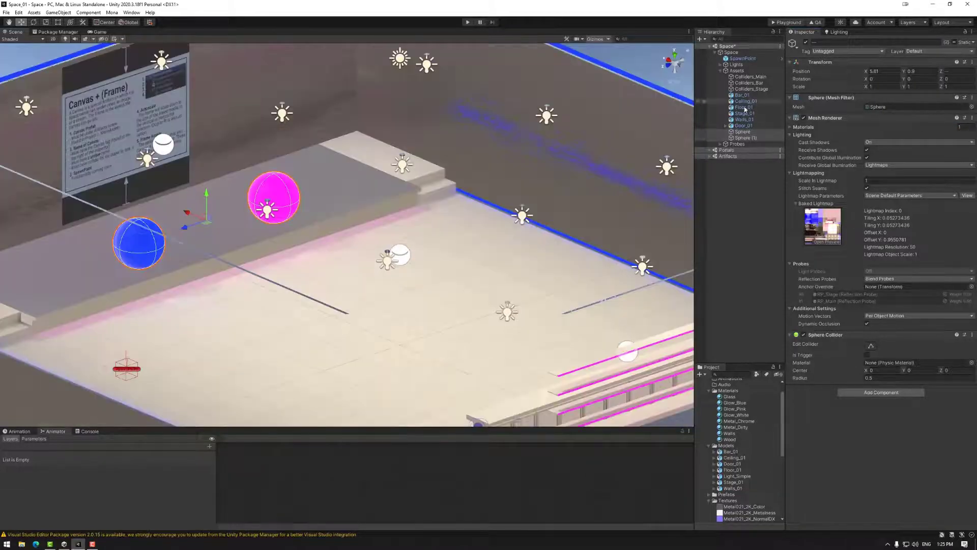
Bake the RP_Main, RP_Stage and RP_Bar reflection probes together, and bake RP_Bar again on its own.
{"action": "left_click", "coordinate": [720, 144]}
{"action": "left_click", "coordinate": [744, 150]}
{"action": "left_click", "coordinate": [743, 163], "text": "shift"}
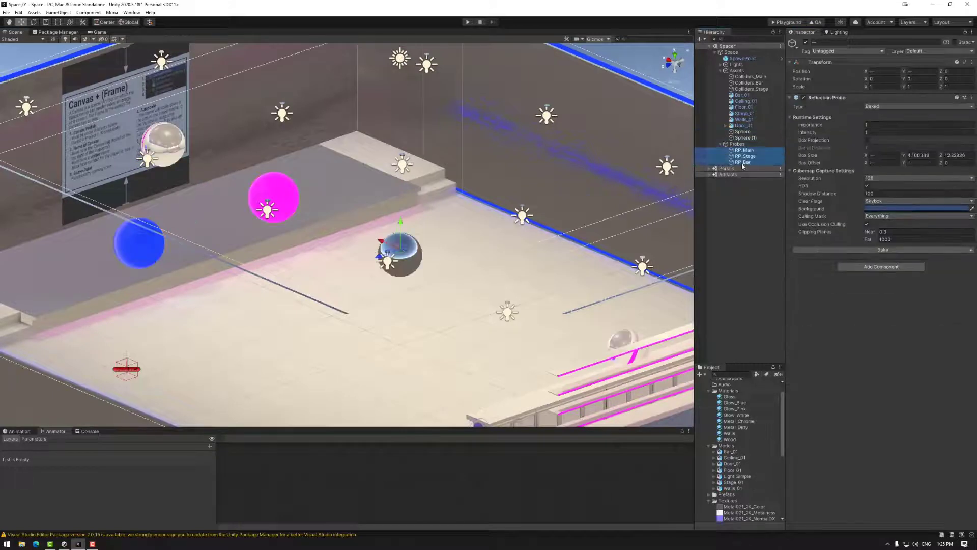
{"action": "left_click", "coordinate": [888, 250]}
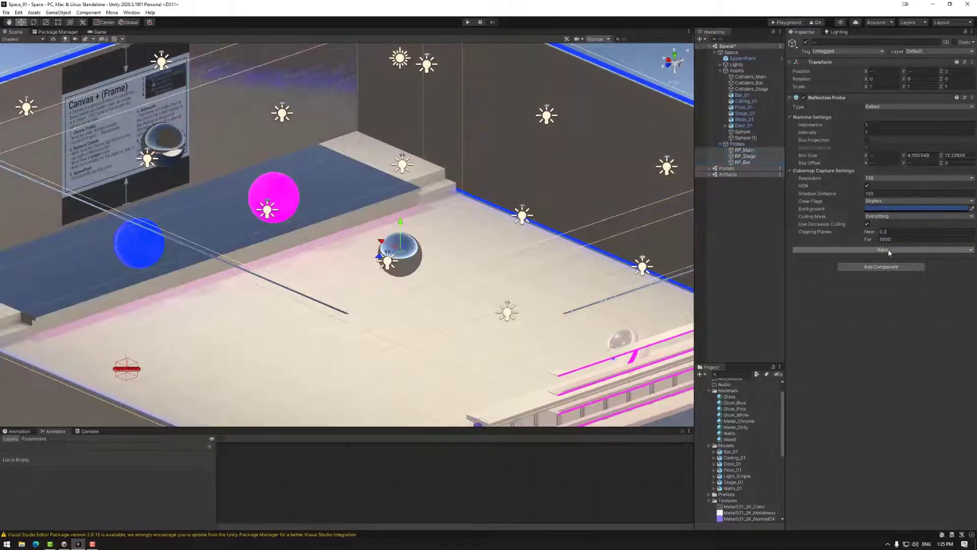
{"action": "left_click", "coordinate": [744, 156]}
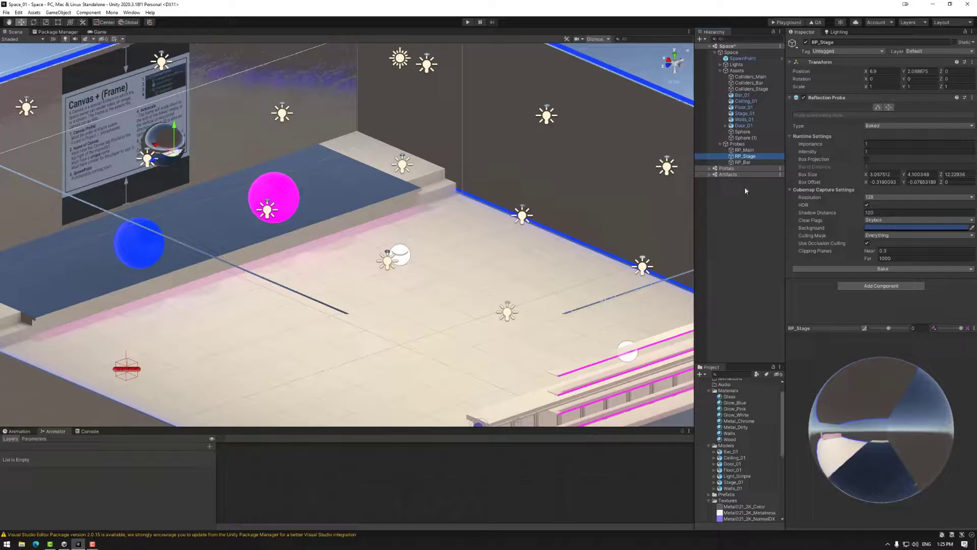
{"action": "left_click", "coordinate": [743, 162]}
{"action": "left_click", "coordinate": [888, 270]}
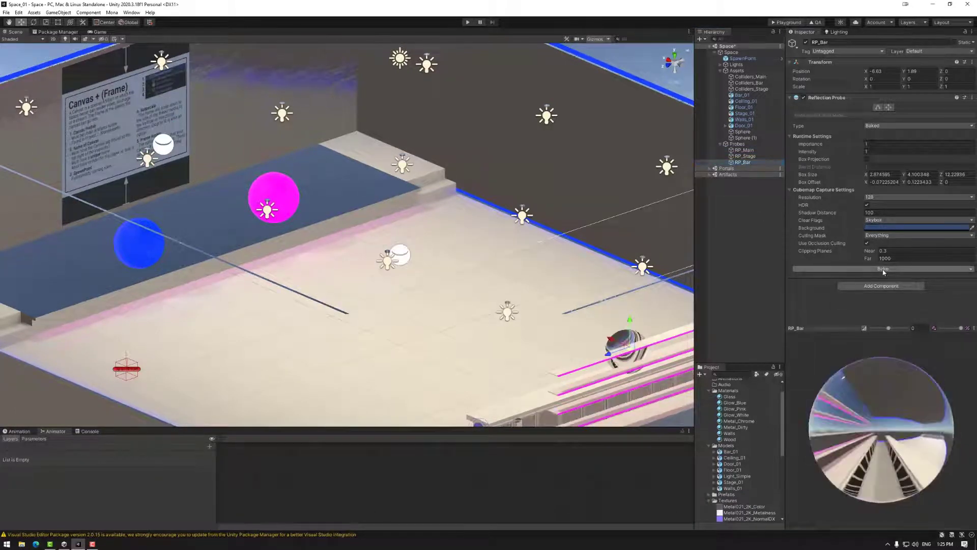
Lower the Walls material's Smoothness to about 0.66 and rebake the RP_Bar and RP_Main reflection probes.
{"action": "left_click", "coordinate": [738, 433]}
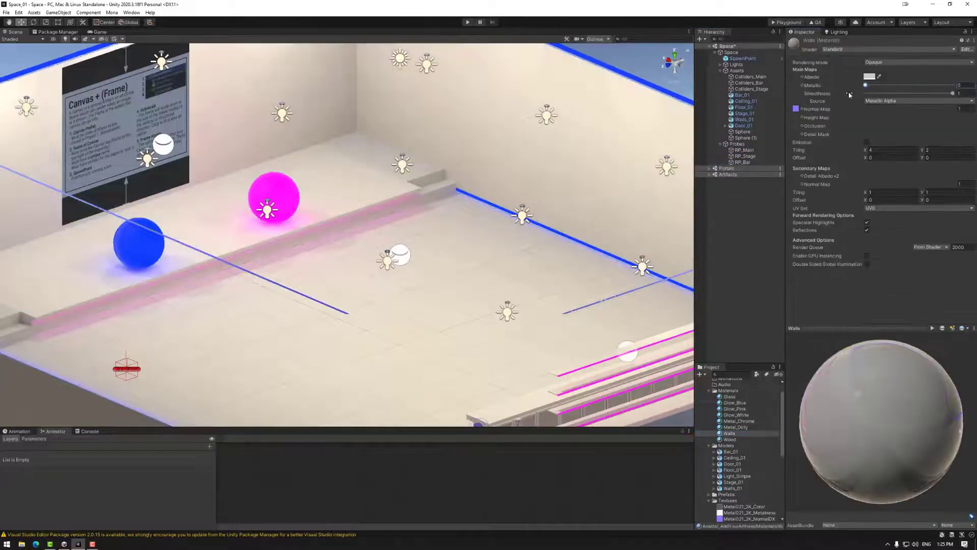
{"action": "left_click_drag", "start_coordinate": [954, 95], "coordinate": [925, 98]}
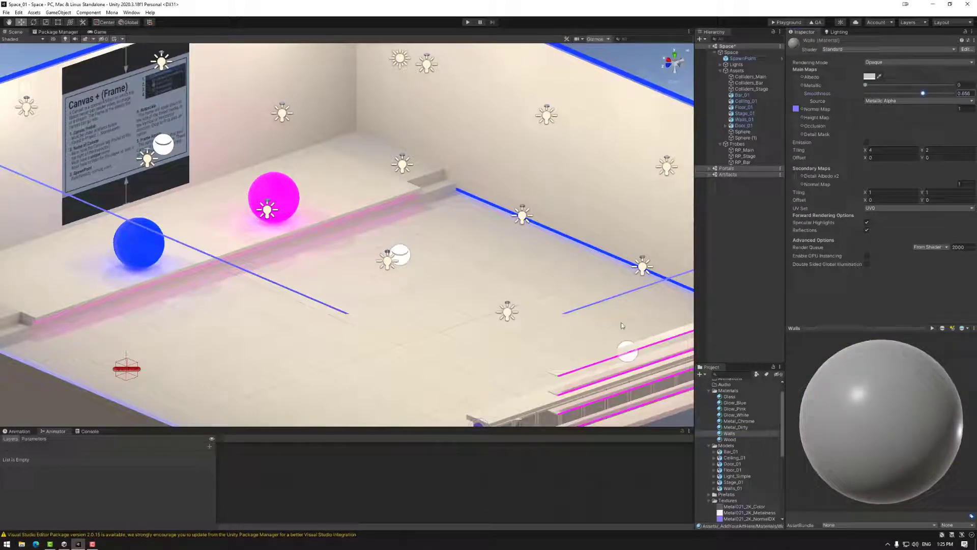
{"action": "left_click", "coordinate": [745, 155]}
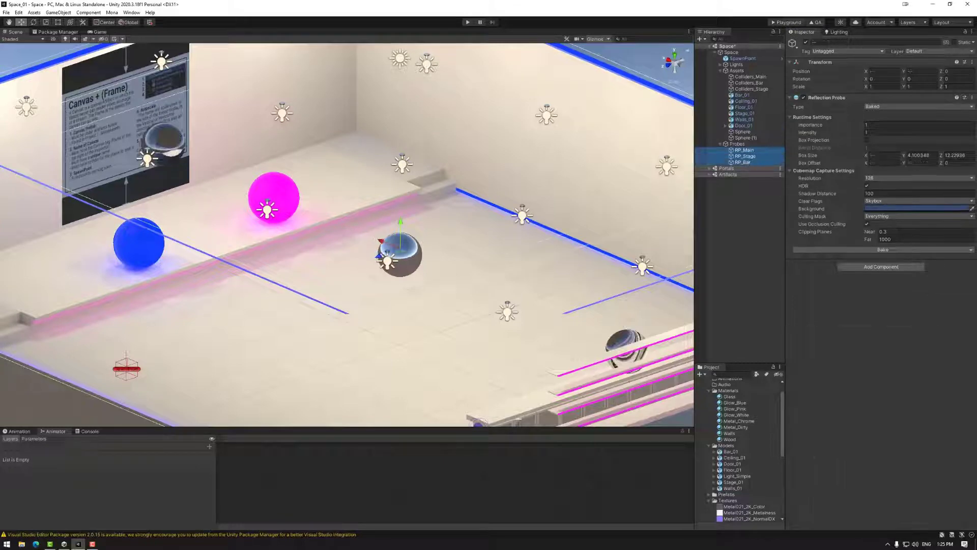
{"action": "left_click", "coordinate": [742, 162]}
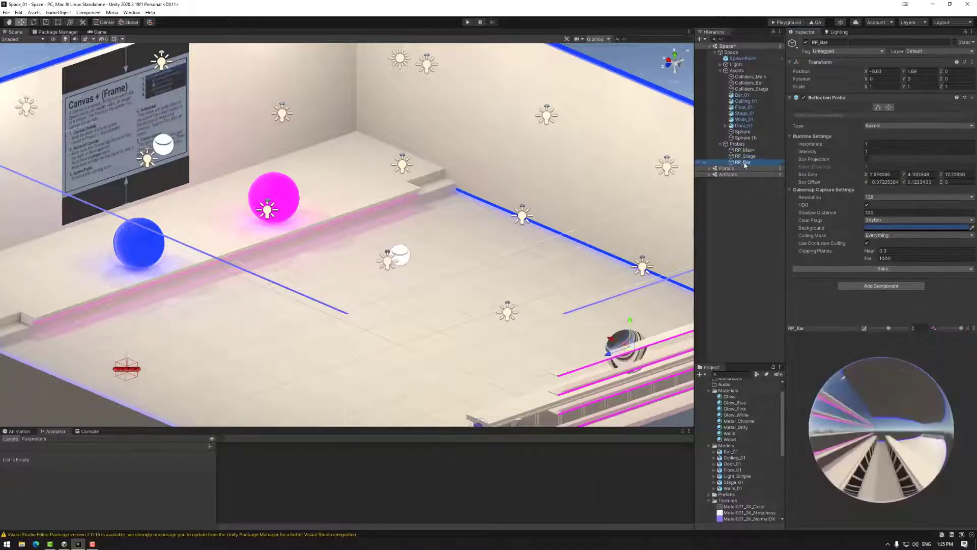
{"action": "left_click", "coordinate": [884, 270]}
{"action": "left_click", "coordinate": [745, 150]}
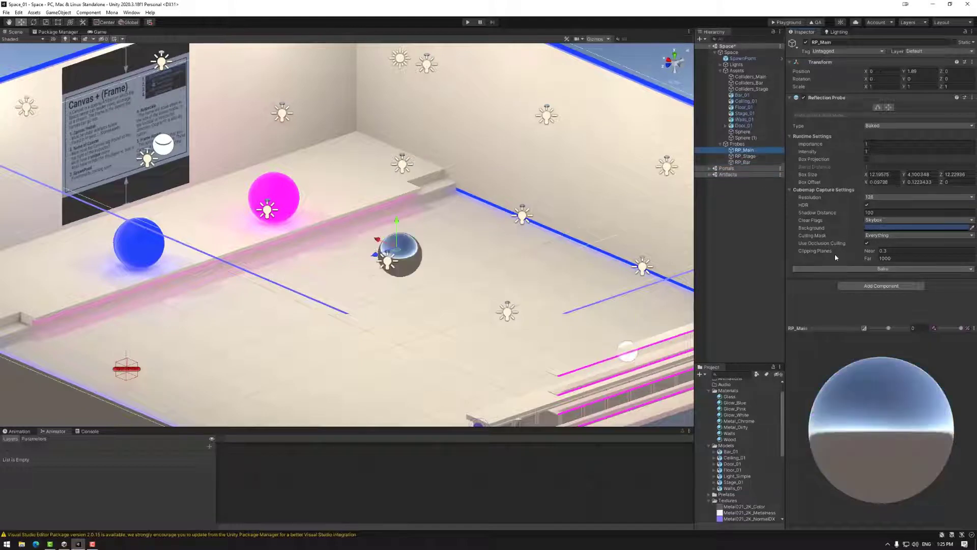
{"action": "left_click", "coordinate": [880, 270]}
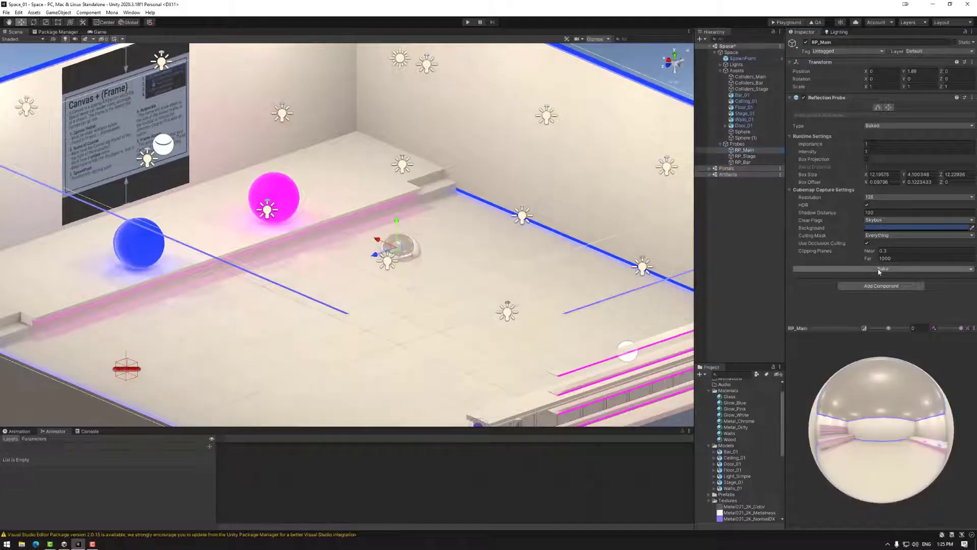
Examine RP_Main's baked cubemap preview from several angles to check which scene objects the probe captures.
{"action": "left_click", "coordinate": [744, 162], "text": "shift"}
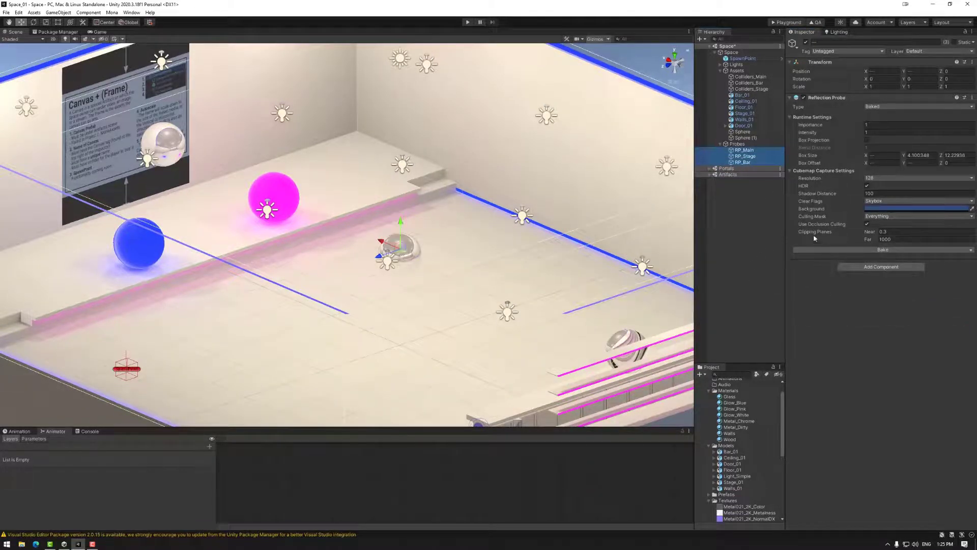
{"action": "left_click", "coordinate": [743, 150]}
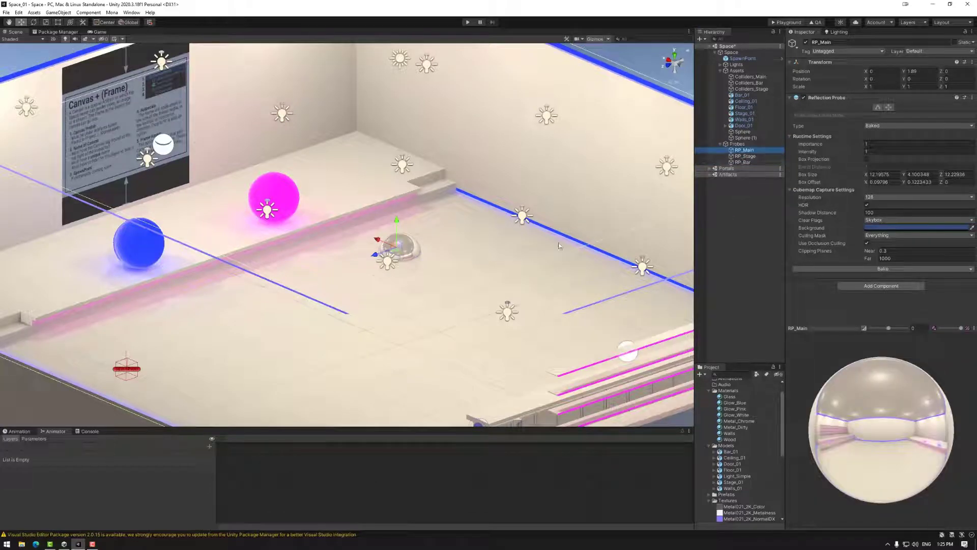
{"action": "left_click_drag", "start_coordinate": [423, 273], "coordinate": [400, 283], "text": "alt"}
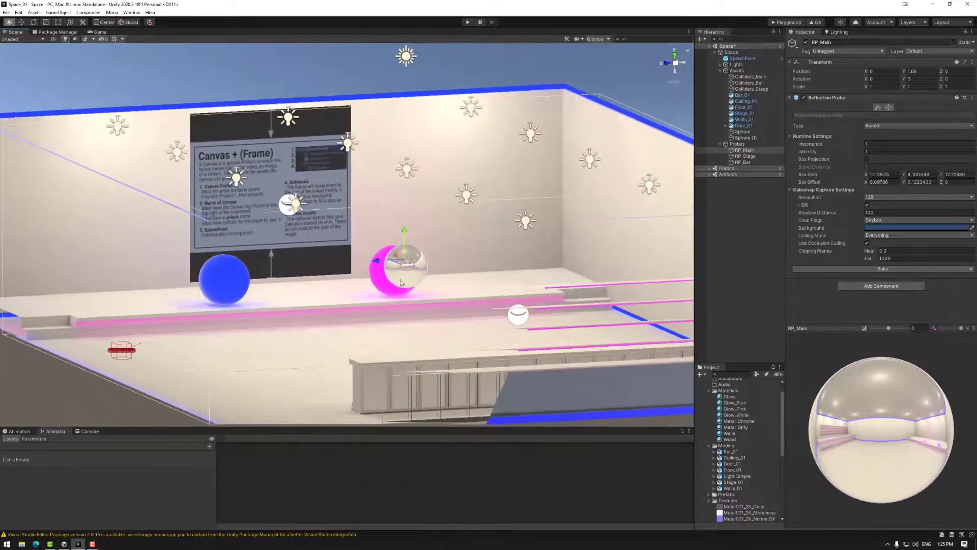
{"action": "mouse_move", "coordinate": [918, 434]}
{"action": "left_mouse_down"}
{"action": "mouse_move", "coordinate": [873, 429]}
{"action": "mouse_move", "coordinate": [903, 428]}
{"action": "left_mouse_up"}
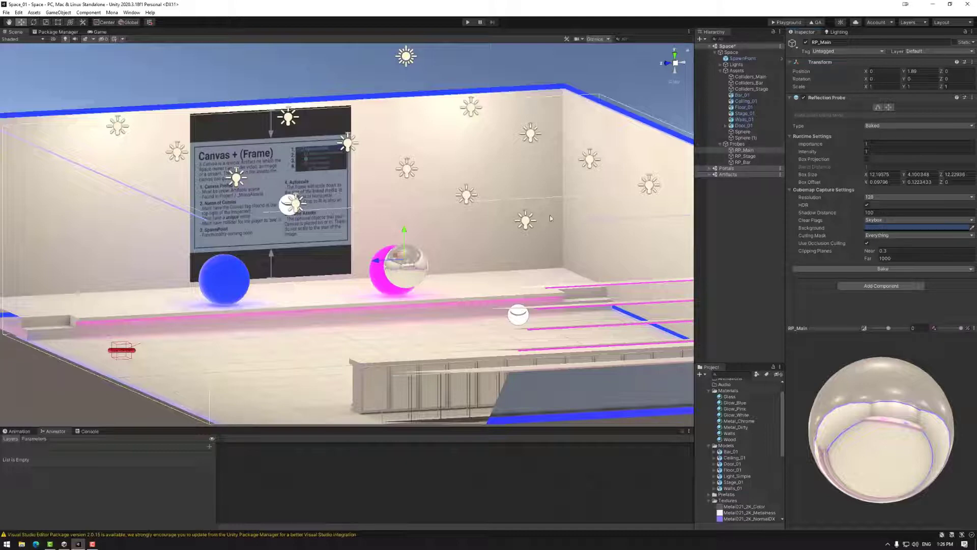
Make the pink sphere fully static and turn its Reflection Probe Static flag back off.
{"action": "left_click", "coordinate": [375, 276]}
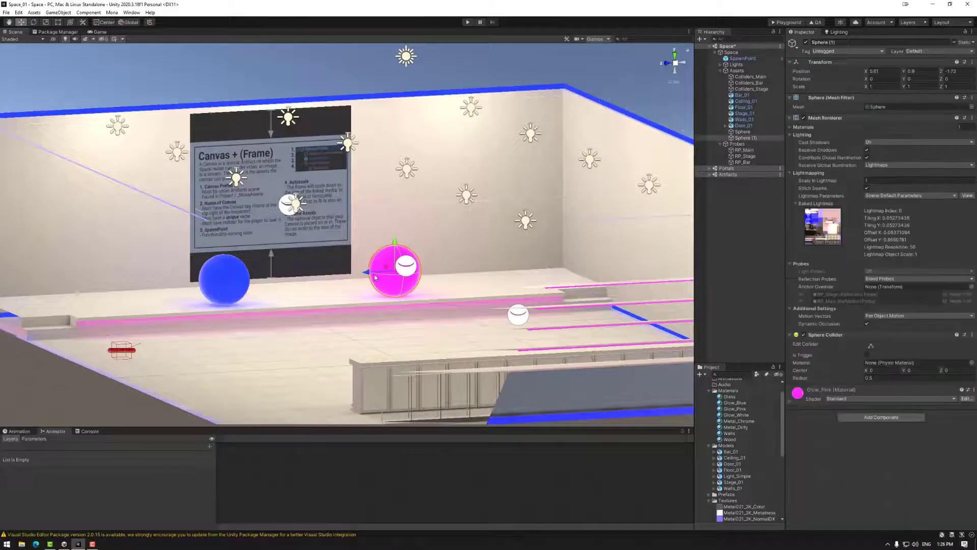
{"action": "left_click", "coordinate": [973, 43]}
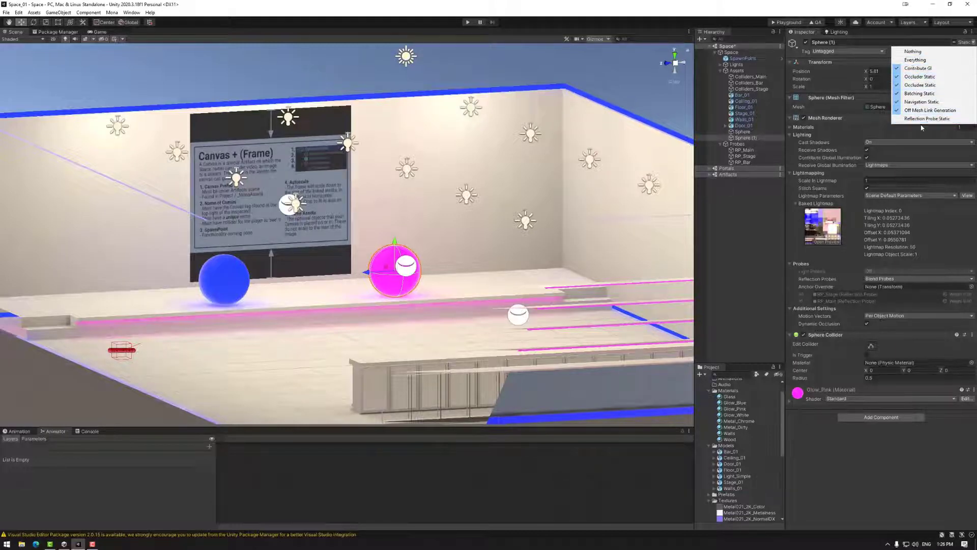
{"action": "left_click", "coordinate": [968, 44]}
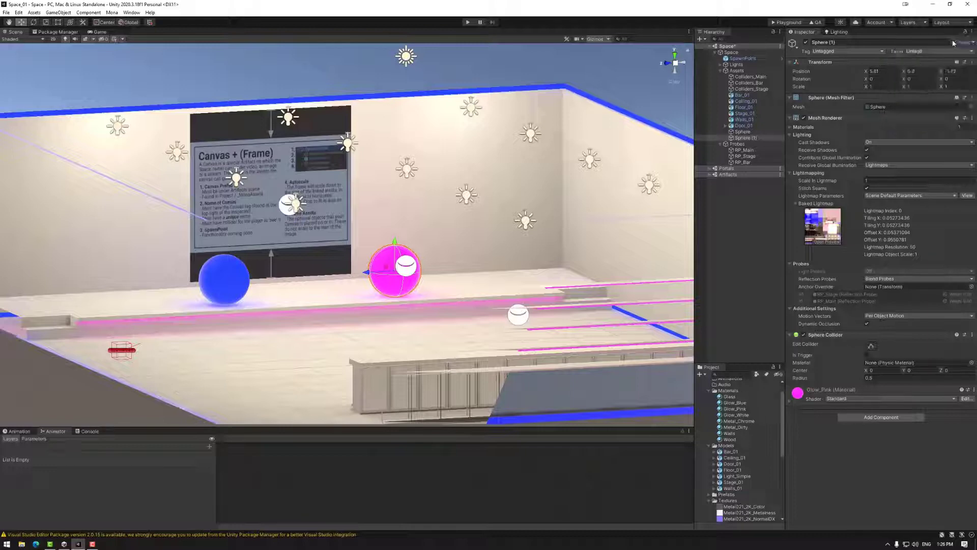
{"action": "left_click", "coordinate": [973, 43]}
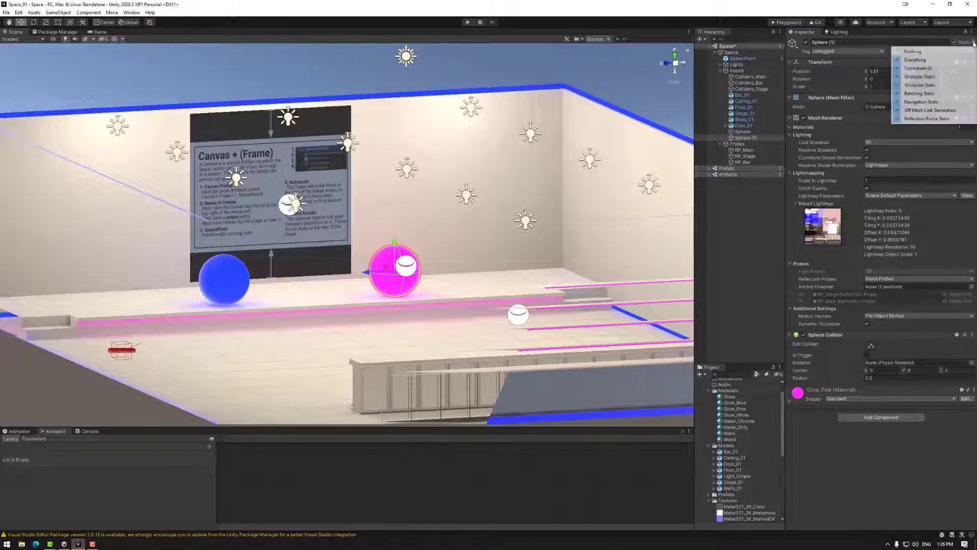
{"action": "left_click", "coordinate": [911, 120]}
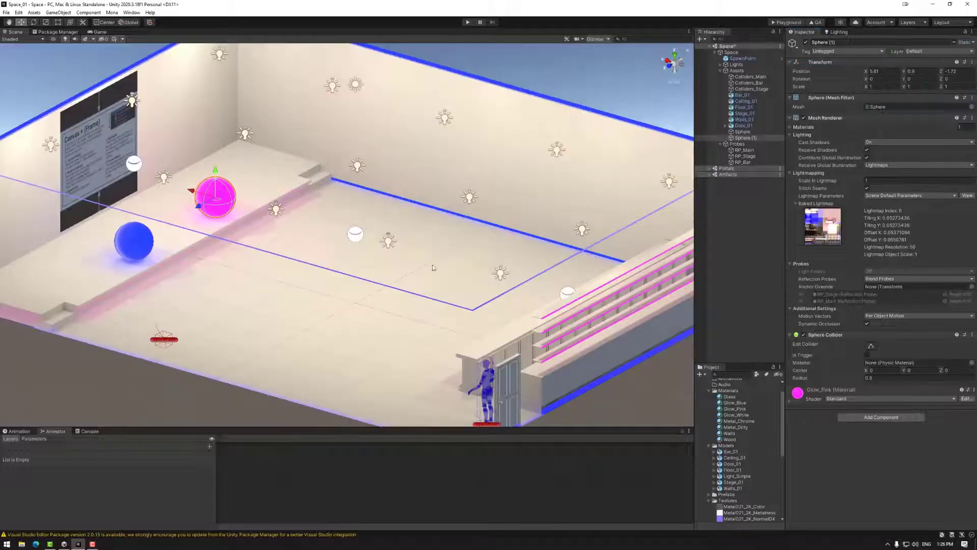
Place a duplicate of the pink sphere between the two glowing spheres and assign it the Metal_Chrome material.
{"action": "left_click", "coordinate": [744, 138]}
{"action": "key", "text": "ctrl+d"}
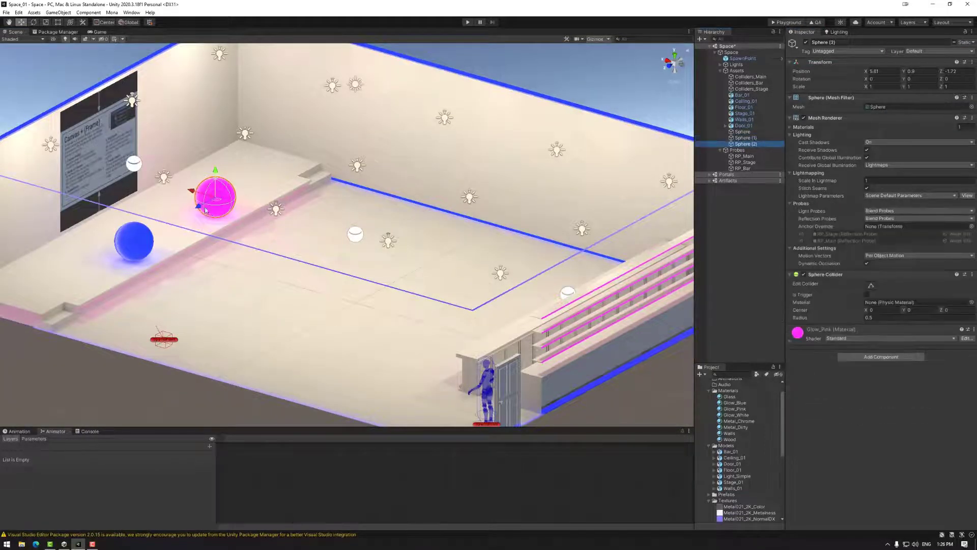
{"action": "left_click_drag", "start_coordinate": [198, 205], "coordinate": [157, 228]}
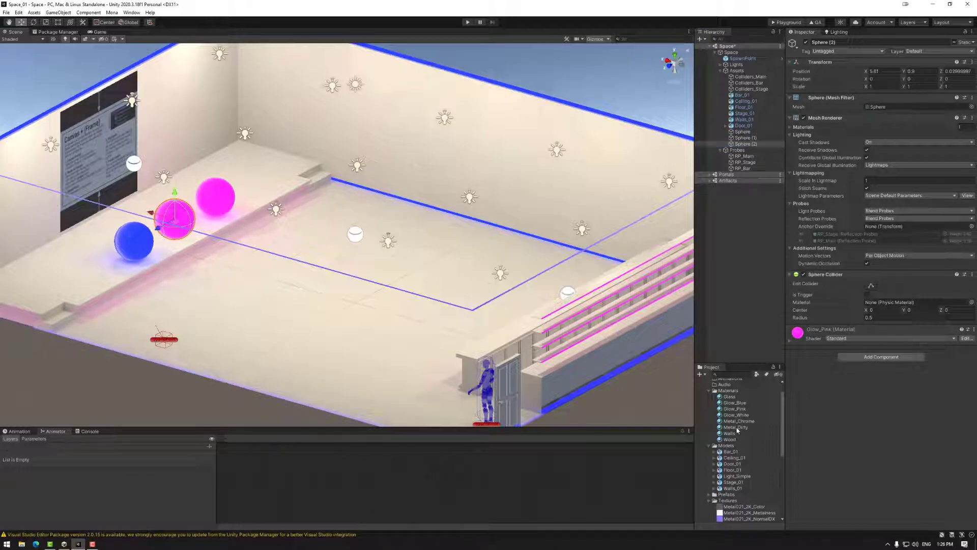
{"action": "left_click_drag", "start_coordinate": [736, 424], "coordinate": [857, 416]}
Move the chrome sphere off the stage and across the room to the end of the bar beside the blue figure.
{"action": "key", "text": "f"}
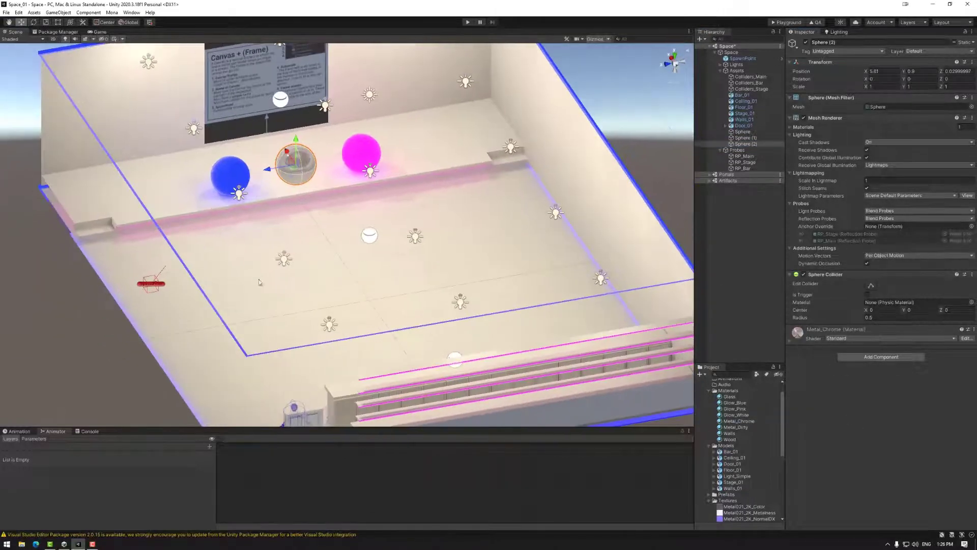
{"action": "right_click_drag", "start_coordinate": [363, 285], "coordinate": [529, 245]}
{"action": "key", "text": "w"}
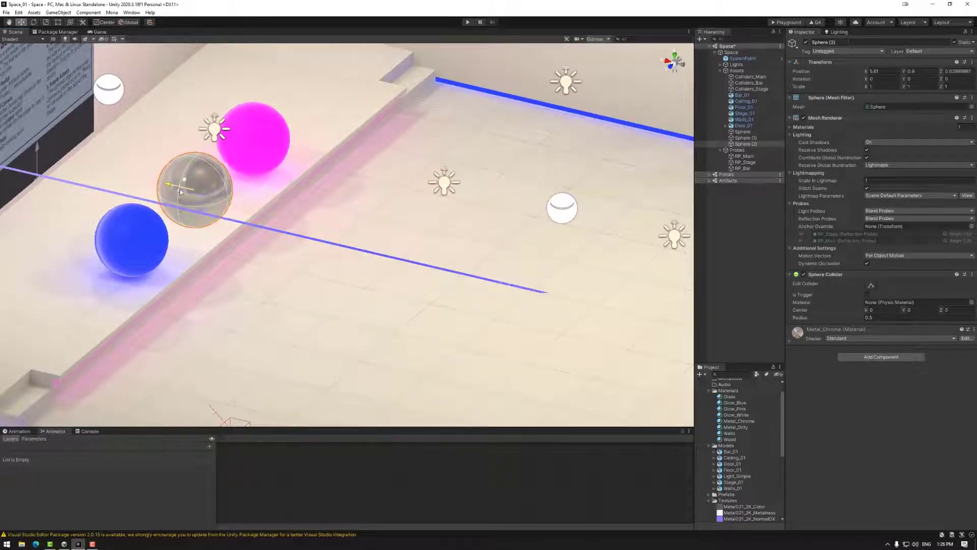
{"action": "left_click_drag", "start_coordinate": [185, 199], "coordinate": [331, 255]}
{"action": "left_click_drag", "start_coordinate": [290, 214], "coordinate": [606, 124]}
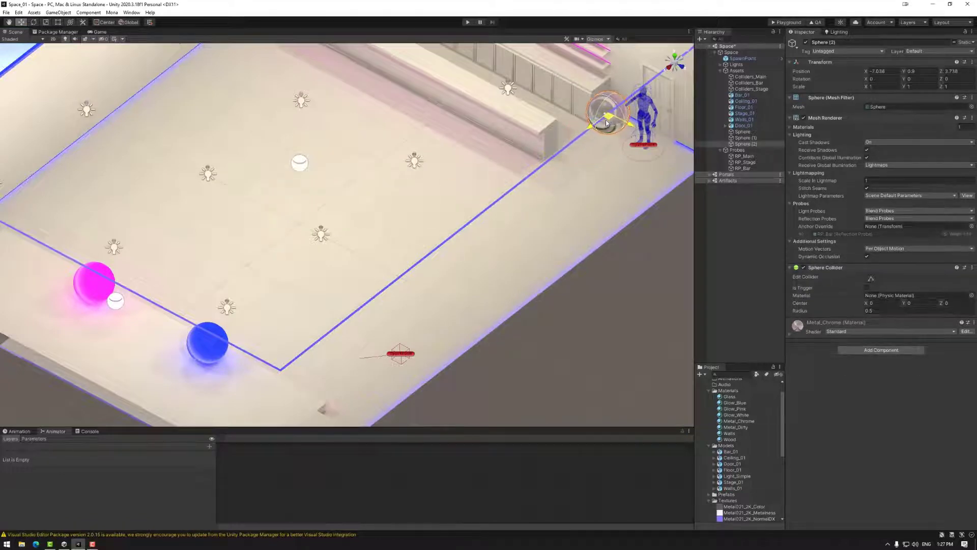
Shift the chrome sphere around the bar area and along the front of the bar to see its reflections change.
{"action": "left_click_drag", "start_coordinate": [499, 326], "coordinate": [305, 278], "text": "alt"}
{"action": "scroll", "coordinate": [418, 242], "scroll_direction": "up", "scroll_amount": 6}
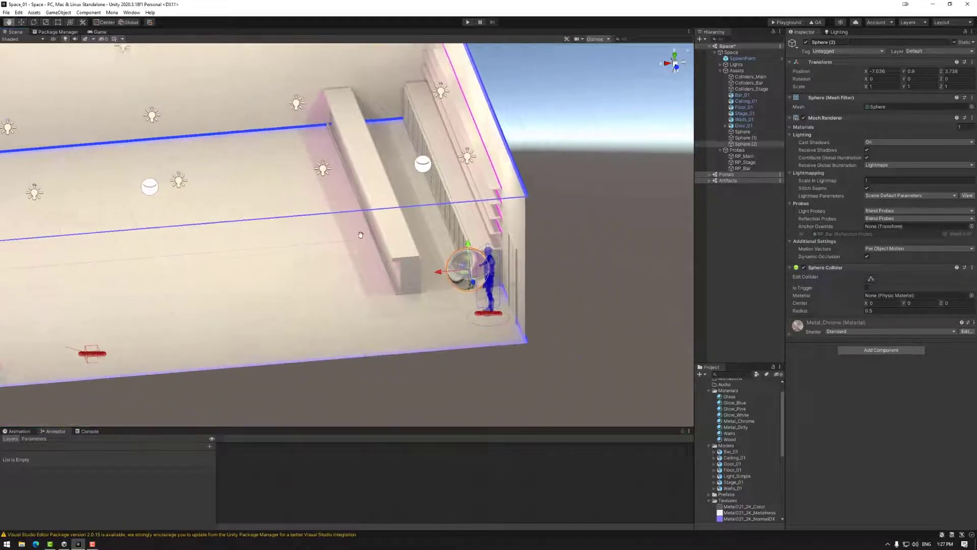
{"action": "middle_click_drag", "start_coordinate": [418, 242], "coordinate": [421, 212]}
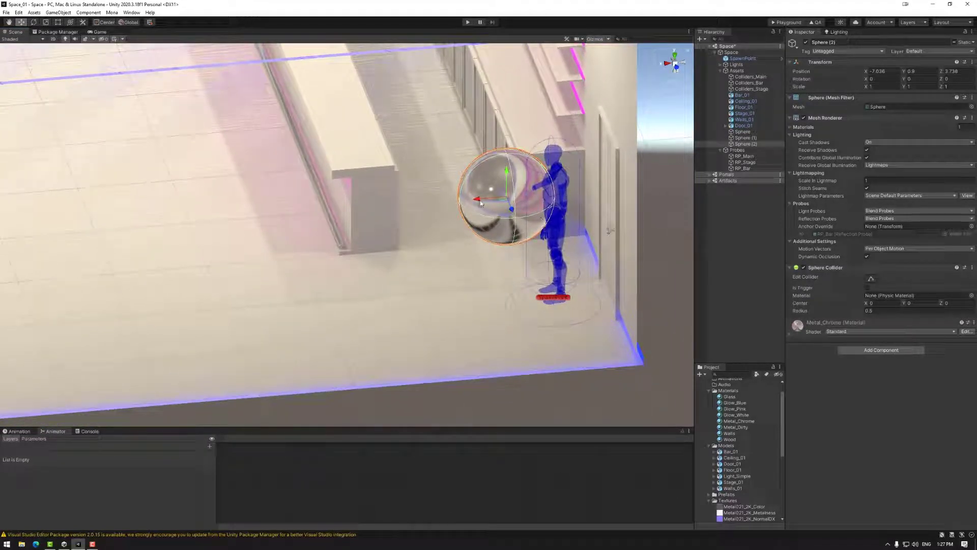
{"action": "left_click_drag", "start_coordinate": [482, 202], "coordinate": [570, 230]}
{"action": "left_click_drag", "start_coordinate": [544, 197], "coordinate": [132, 227]}
Move the chrome sphere from the bar back across the floor onto the stage, behind the pink and blue spheres.
{"action": "scroll", "coordinate": [240, 243], "scroll_direction": "down", "scroll_amount": 2}
{"action": "middle_click_drag", "start_coordinate": [241, 243], "coordinate": [370, 228]}
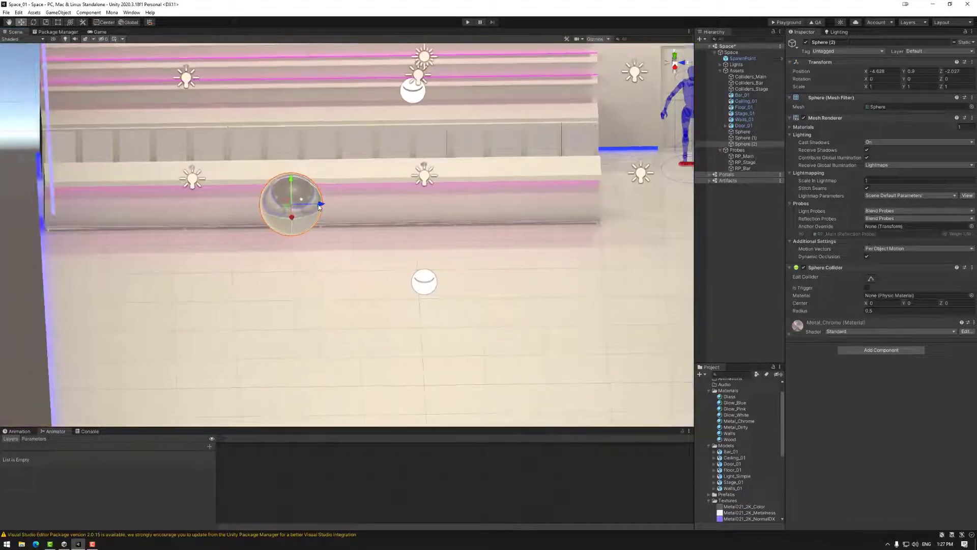
{"action": "left_click_drag", "start_coordinate": [319, 206], "coordinate": [530, 286]}
{"action": "left_click_drag", "start_coordinate": [555, 157], "coordinate": [53, 147]}
{"action": "middle_click_drag", "start_coordinate": [134, 176], "coordinate": [251, 179]}
{"action": "left_click_drag", "start_coordinate": [277, 172], "coordinate": [44, 312]}
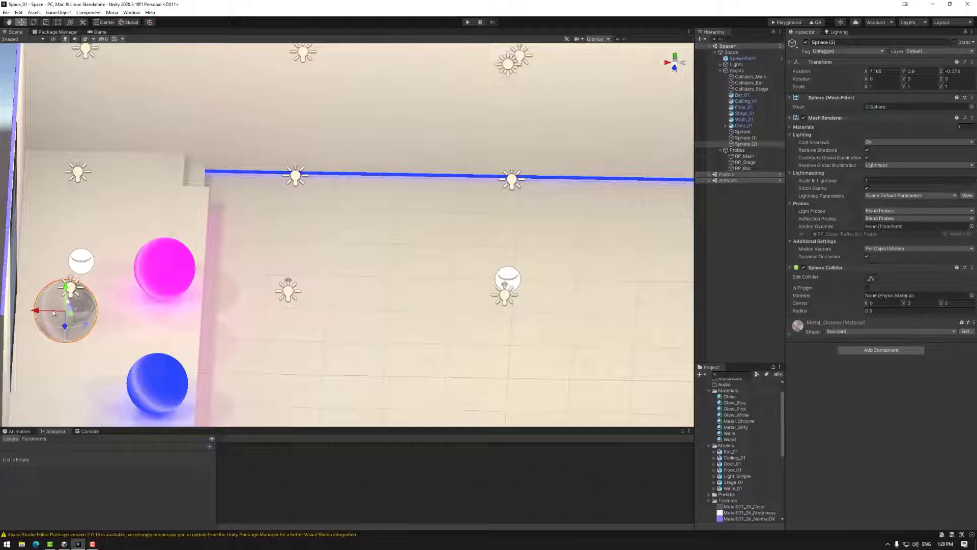
Move the chrome sphere off the stage along X to about 0.85, near the main probe on the floor.
{"action": "left_click_drag", "start_coordinate": [52, 313], "coordinate": [441, 337]}
{"action": "scroll", "coordinate": [468, 351], "scroll_direction": "up", "scroll_amount": 3}
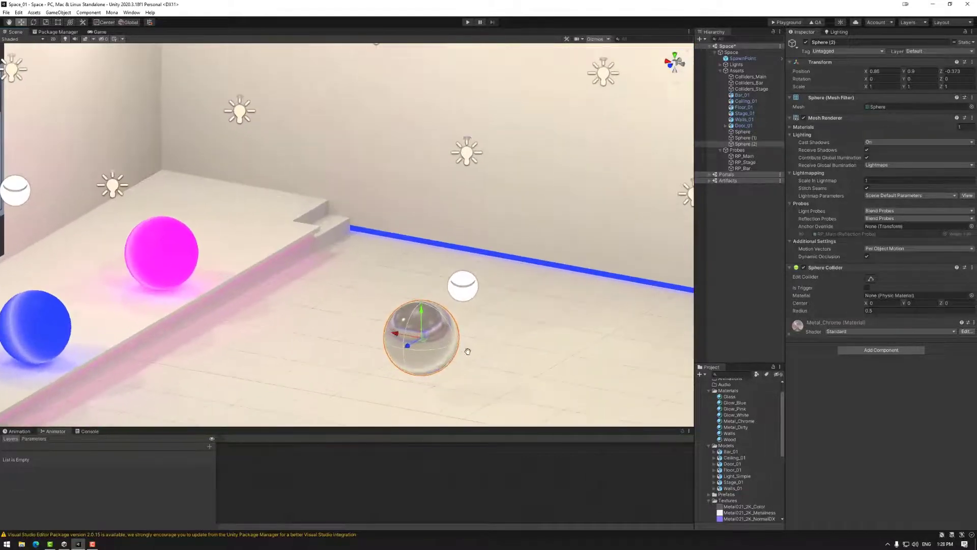
{"action": "middle_click_drag", "start_coordinate": [468, 352], "coordinate": [447, 288]}
{"action": "scroll", "coordinate": [447, 288], "scroll_direction": "up", "scroll_amount": 2}
Show the Metal_Chrome material's settings and examine the sharpness of the reflections on the chrome sphere up close.
{"action": "left_click", "coordinate": [739, 421]}
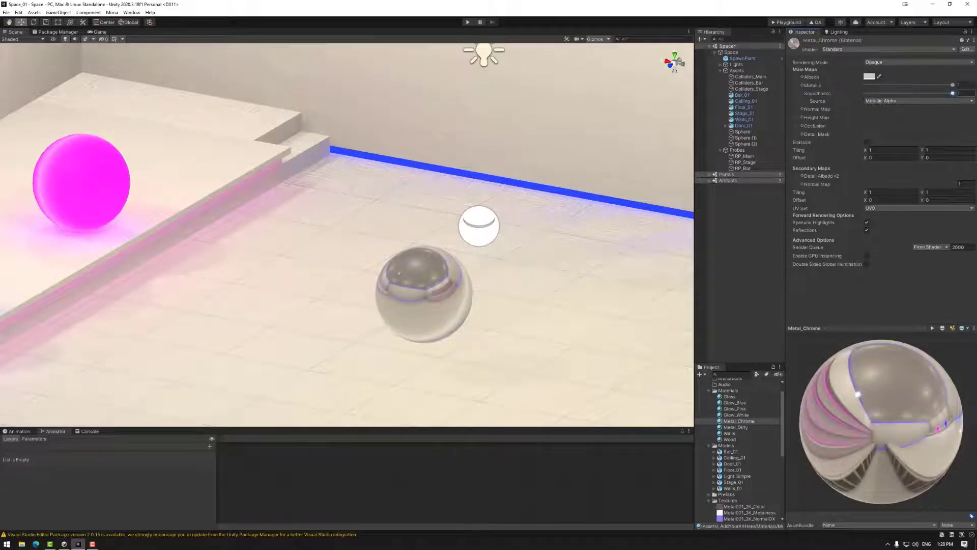
{"action": "scroll", "coordinate": [517, 266], "scroll_direction": "up", "scroll_amount": 4}
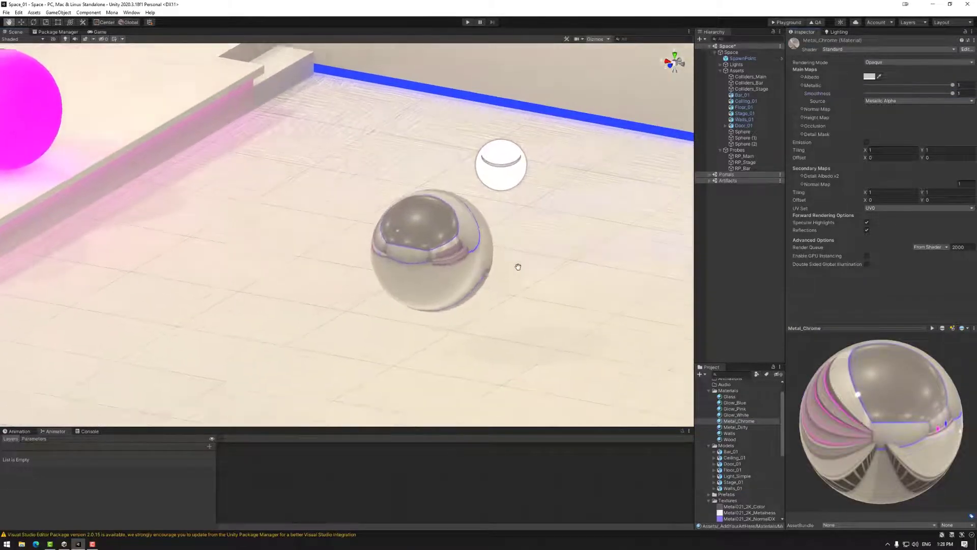
{"action": "middle_click_drag", "start_coordinate": [527, 261], "coordinate": [480, 259]}
{"action": "scroll", "coordinate": [484, 265], "scroll_direction": "up", "scroll_amount": 5}
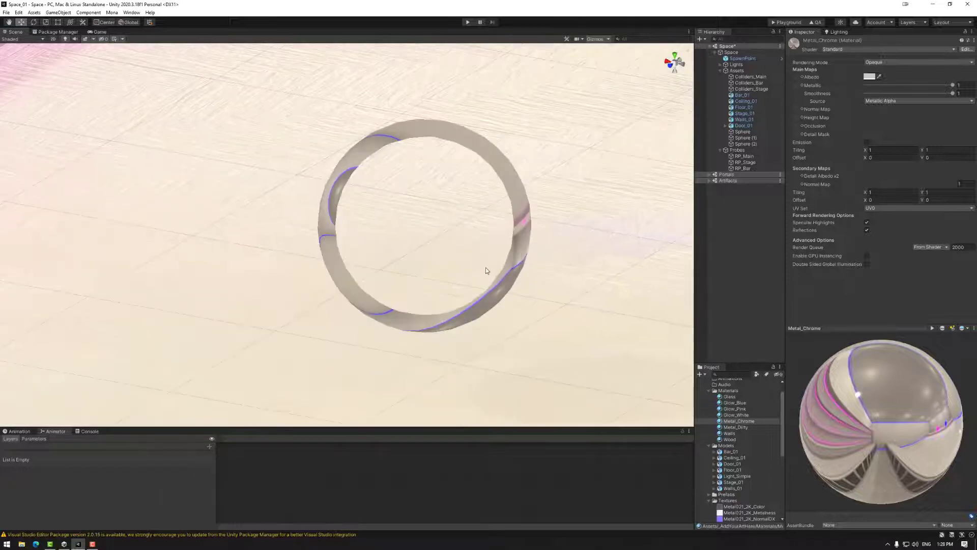
{"action": "scroll", "coordinate": [514, 270], "scroll_direction": "down", "scroll_amount": 3}
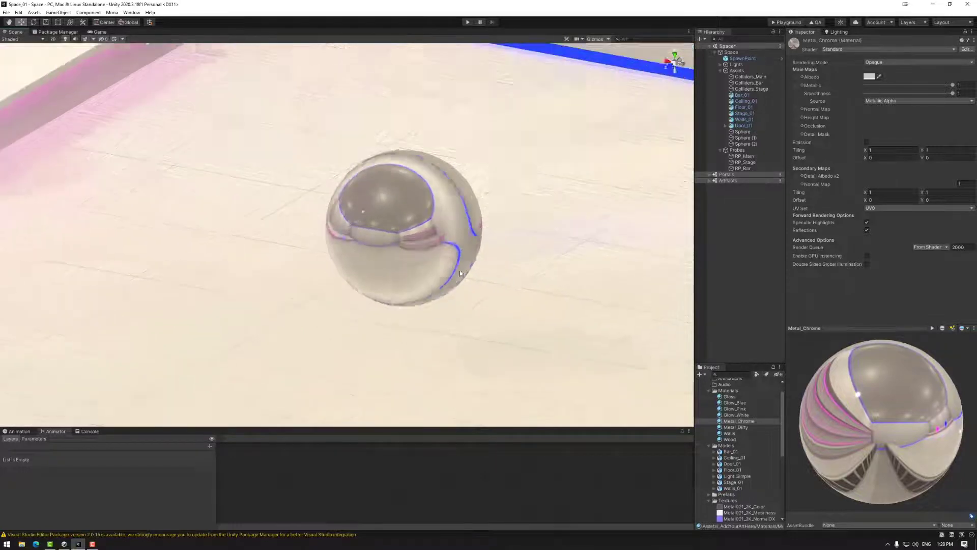
Lower the RP_Main reflection probe's cubemap resolution to 16 and rebake it.
{"action": "left_click", "coordinate": [744, 156]}
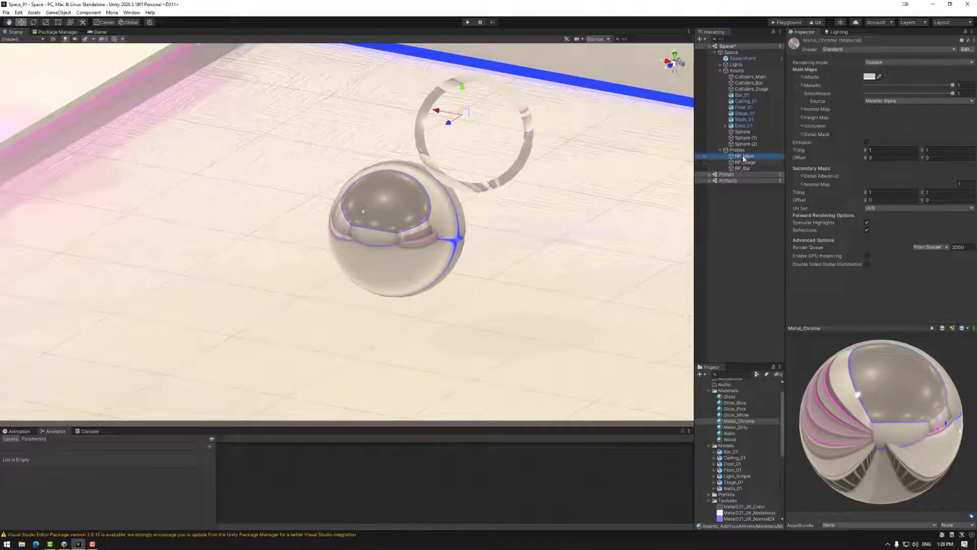
{"action": "left_click", "coordinate": [880, 197]}
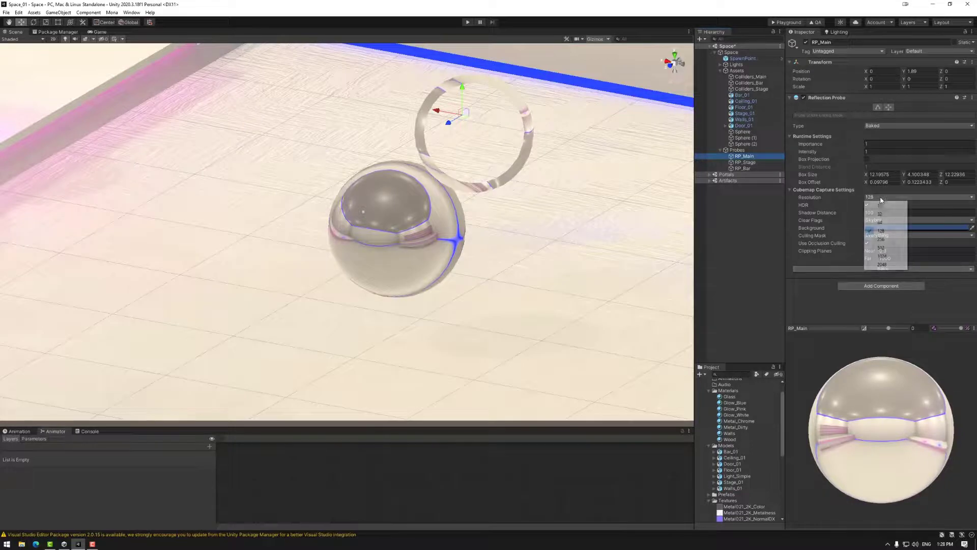
{"action": "left_click", "coordinate": [883, 202]}
{"action": "left_click", "coordinate": [876, 269]}
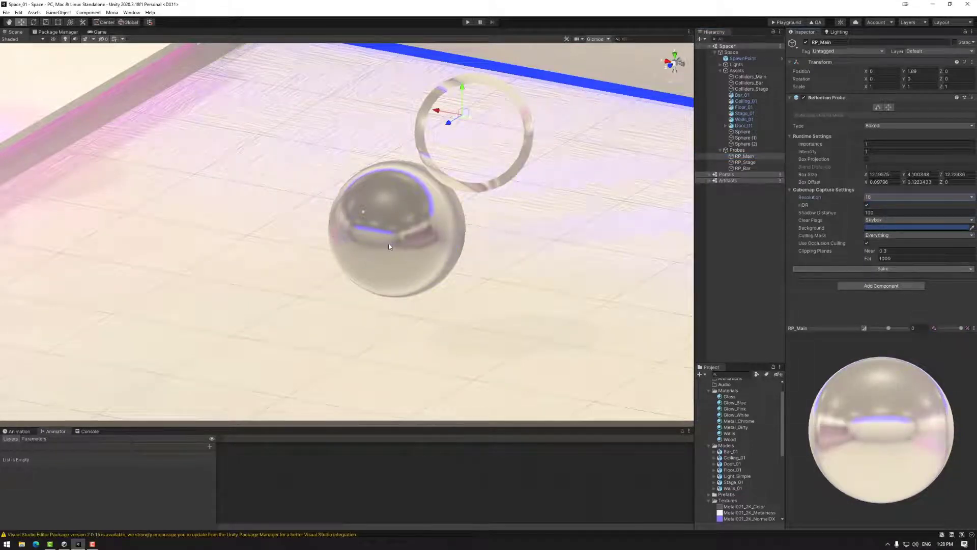
Set the Metal_Chrome material's Metallic value to 0 and inspect the reflections on the sphere.
{"action": "left_click", "coordinate": [737, 422]}
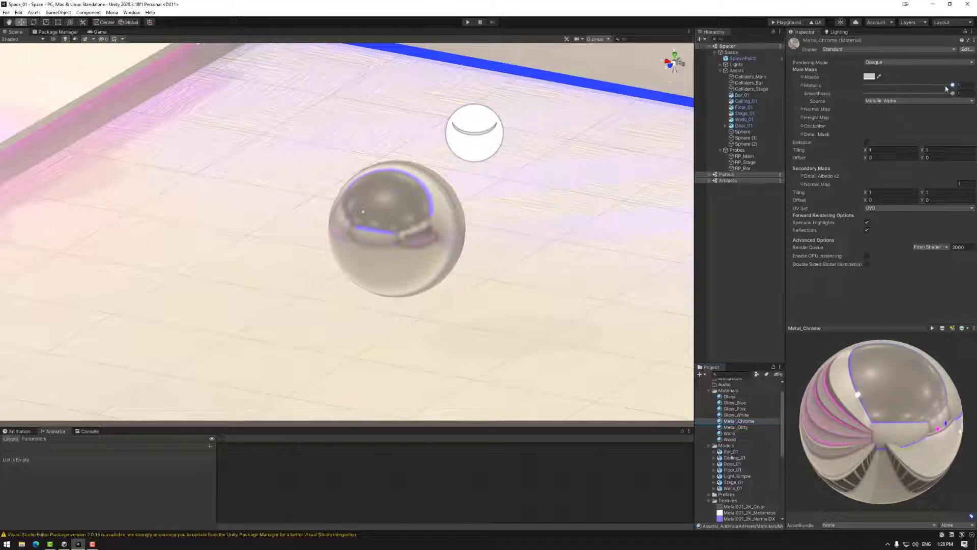
{"action": "left_click_drag", "start_coordinate": [952, 85], "coordinate": [804, 95]}
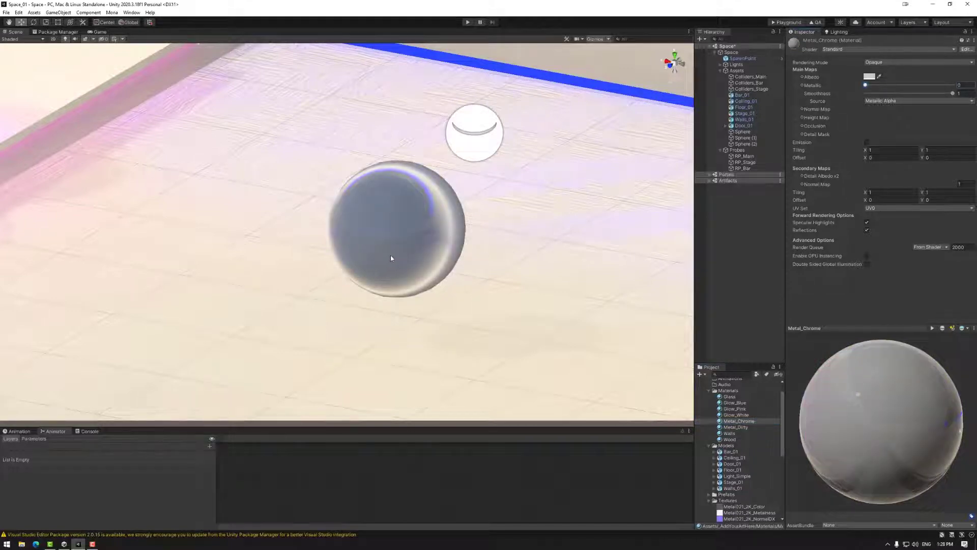
{"action": "scroll", "coordinate": [392, 259], "scroll_direction": "up", "scroll_amount": 3}
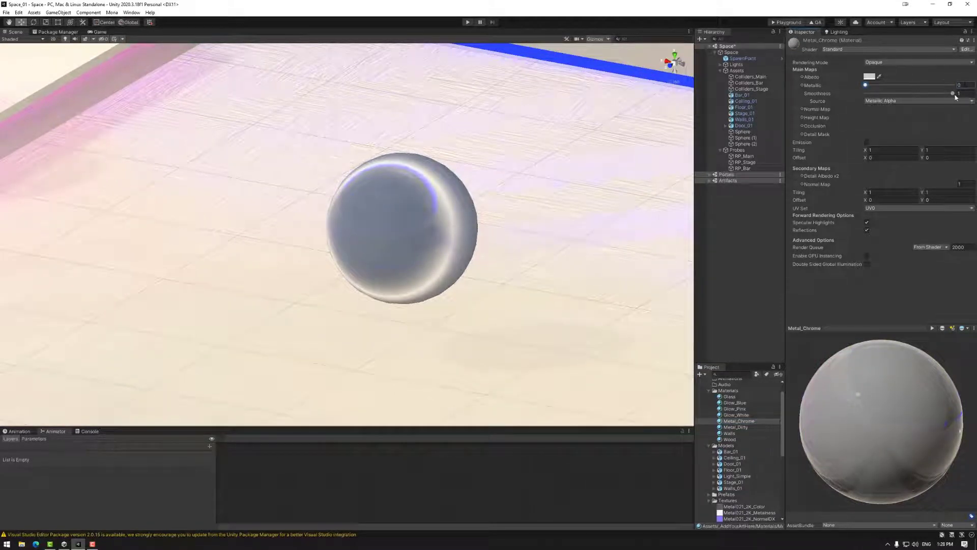
Set Metal_Chrome's Metallic value back to 1 and its Smoothness to 0.7.
{"action": "mouse_move", "coordinate": [952, 95]}
{"action": "left_mouse_down"}
{"action": "mouse_move", "coordinate": [915, 99]}
{"action": "mouse_move", "coordinate": [940, 95]}
{"action": "left_mouse_up"}
{"action": "left_click_drag", "start_coordinate": [866, 85], "coordinate": [933, 96]}
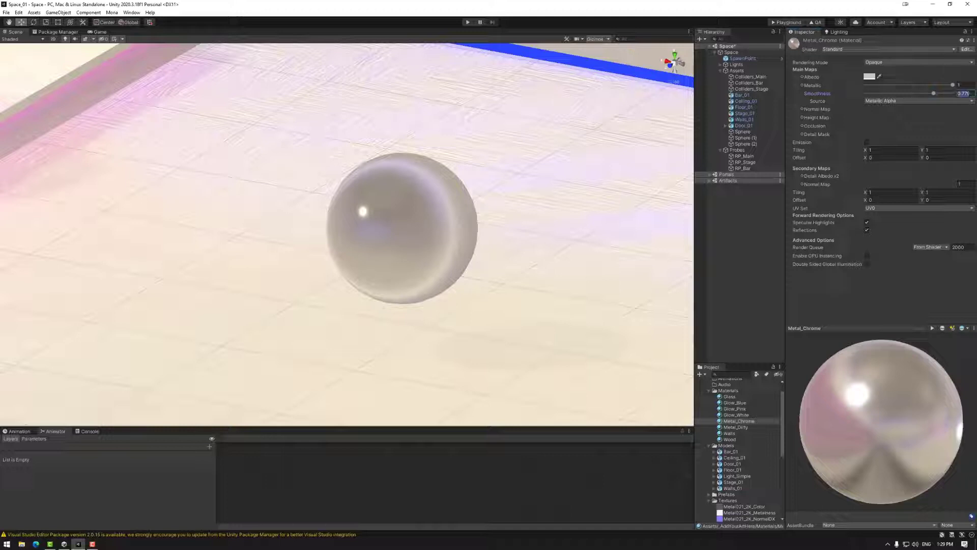
{"action": "key", "text": "BackSpace"}
{"action": "key", "text": "BackSpace"}
{"action": "key", "text": "Return"}
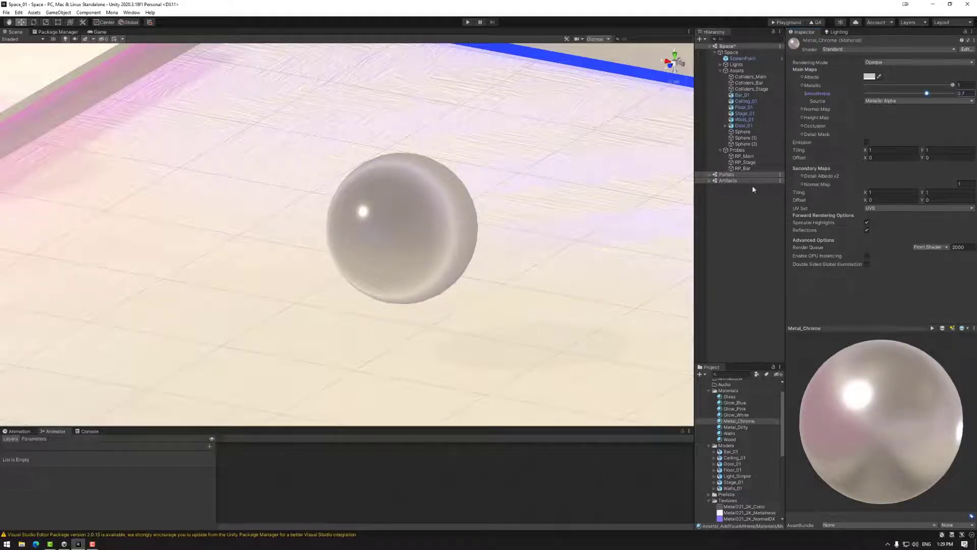
Compare the blurred sphere with RP_Main's settings, and return Metal_Chrome's Smoothness to 1.
{"action": "left_click", "coordinate": [744, 156]}
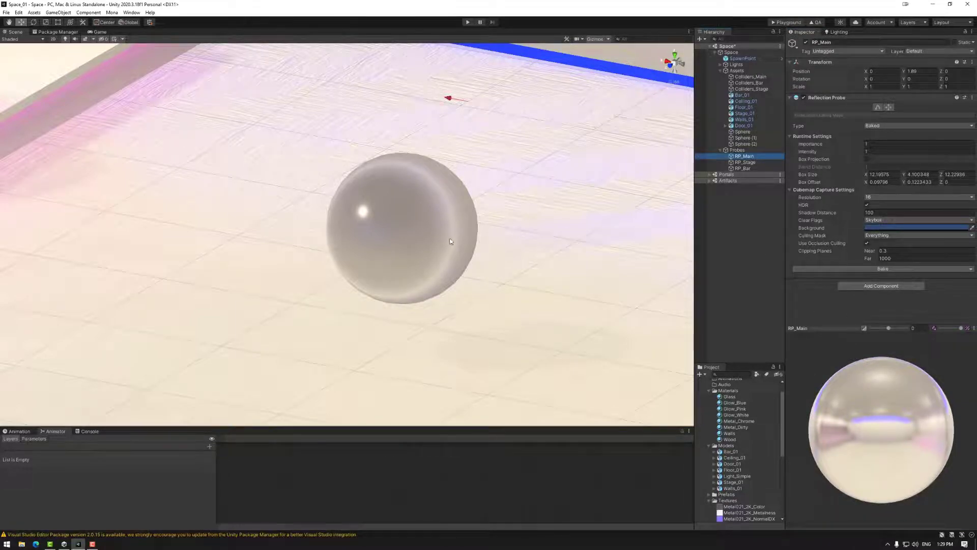
{"action": "right_click_drag", "start_coordinate": [560, 283], "coordinate": [401, 255]}
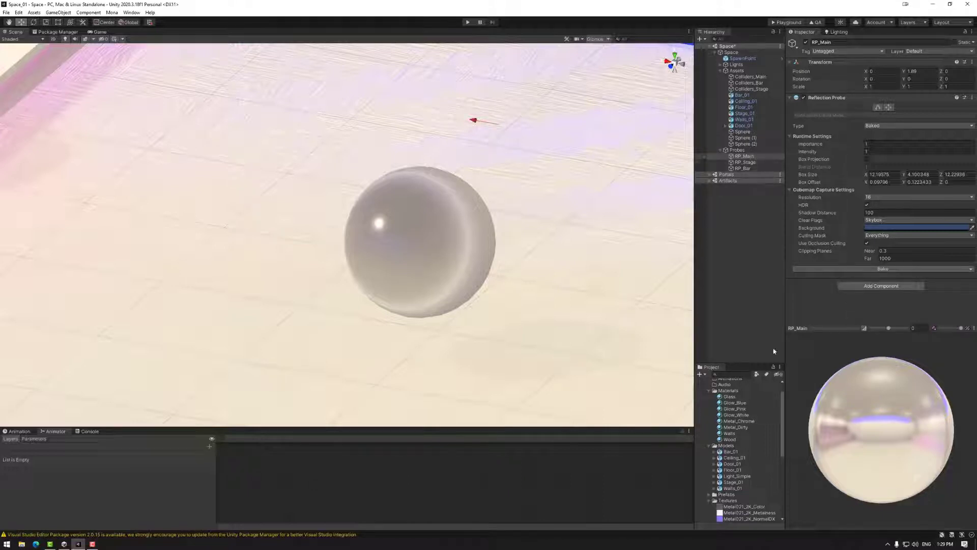
{"action": "left_click", "coordinate": [746, 422]}
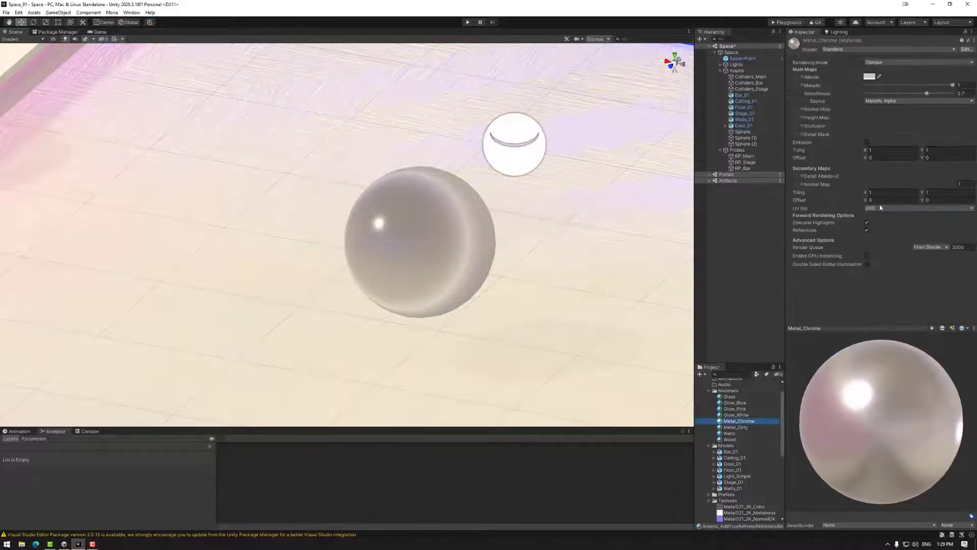
{"action": "left_click_drag", "start_coordinate": [927, 93], "coordinate": [974, 93]}
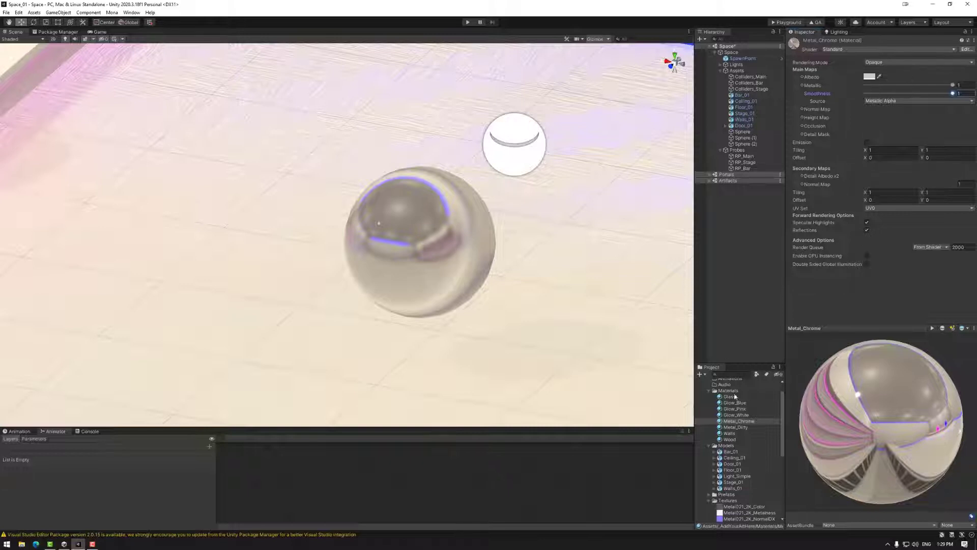
Try RP_Main at cubemap resolutions 32 and 64, rebaking each and checking the sphere's reflection sharpness.
{"action": "left_click", "coordinate": [744, 157]}
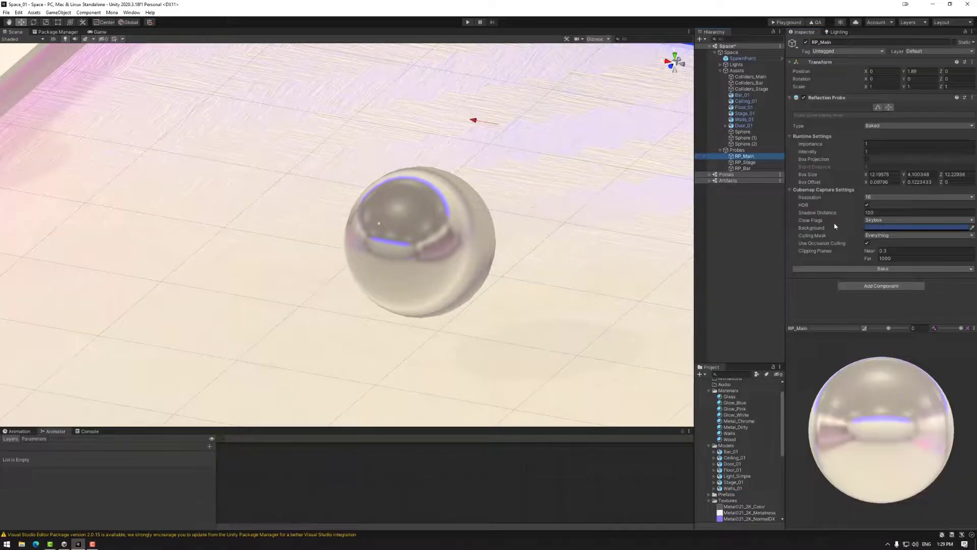
{"action": "left_click", "coordinate": [886, 199]}
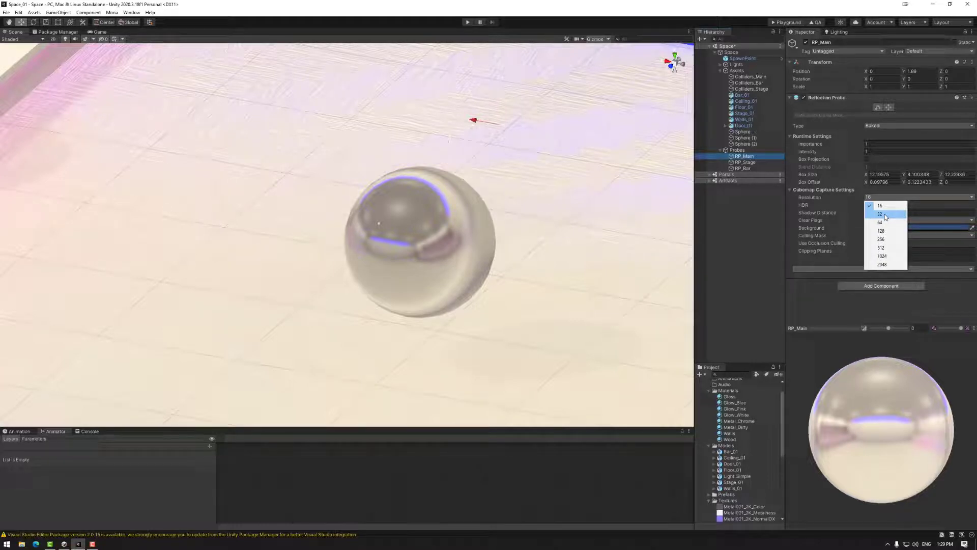
{"action": "left_click", "coordinate": [885, 214]}
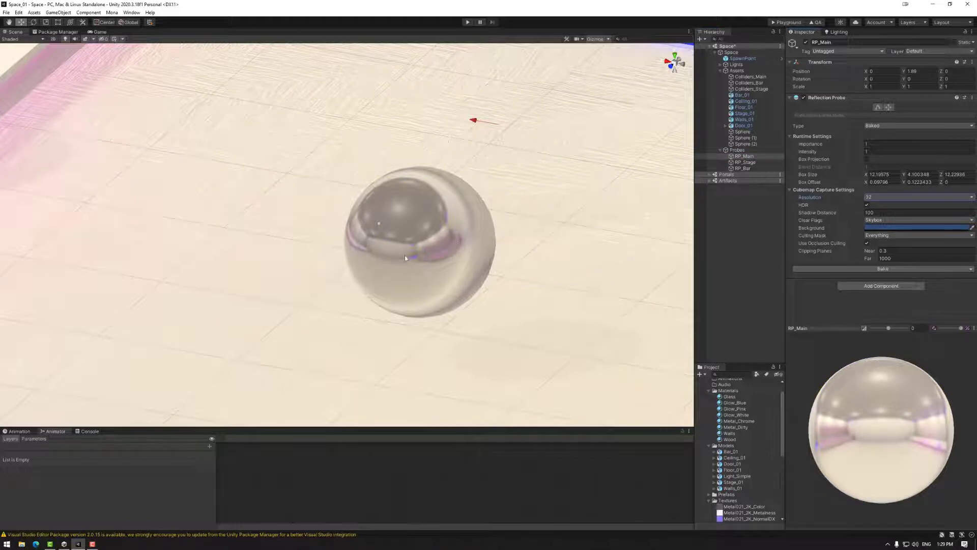
{"action": "left_click", "coordinate": [877, 199]}
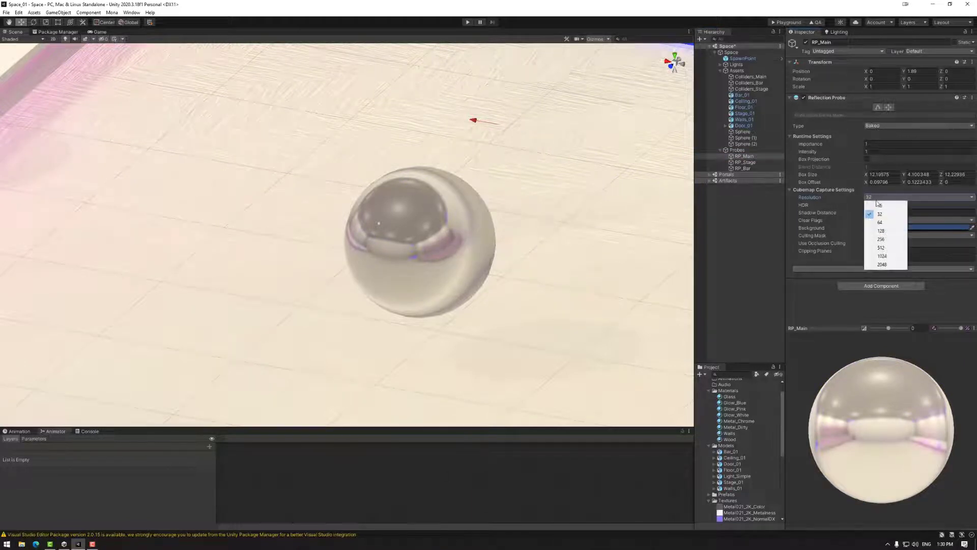
{"action": "left_click", "coordinate": [880, 223]}
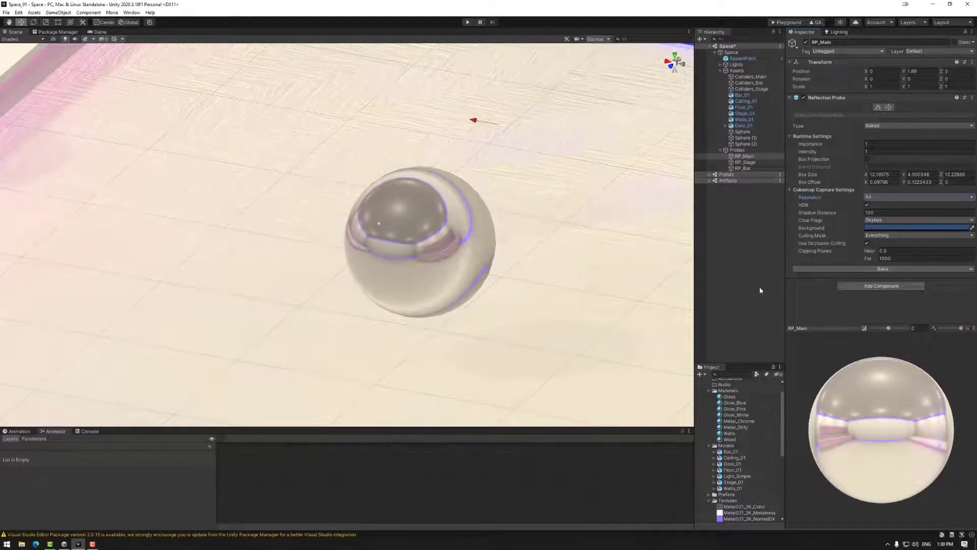
{"action": "left_click_drag", "start_coordinate": [445, 289], "coordinate": [426, 240], "text": "alt"}
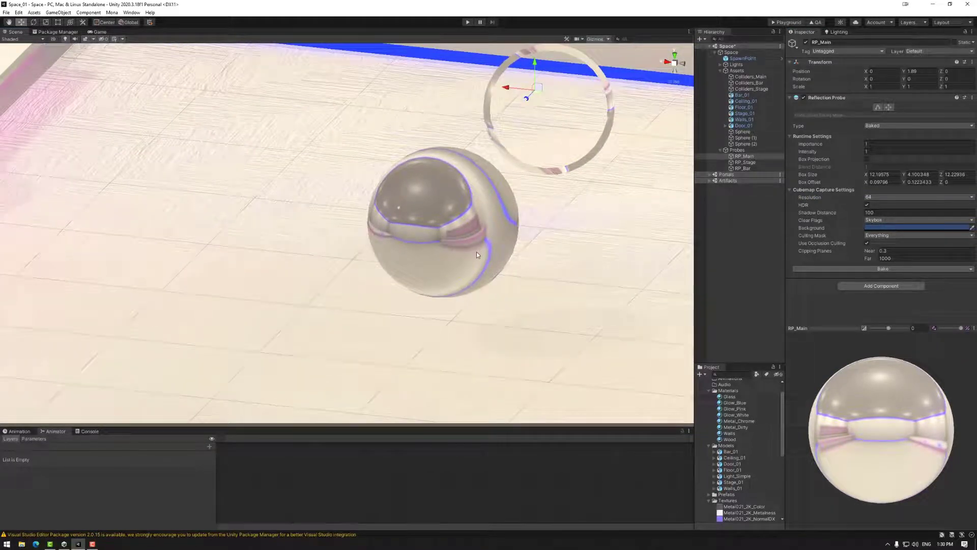
Raise RP_Main's cubemap resolution to 128 and on to 256, rebaking and inspecting the sphere's reflections each time.
{"action": "left_click", "coordinate": [876, 198]}
{"action": "left_click", "coordinate": [878, 228]}
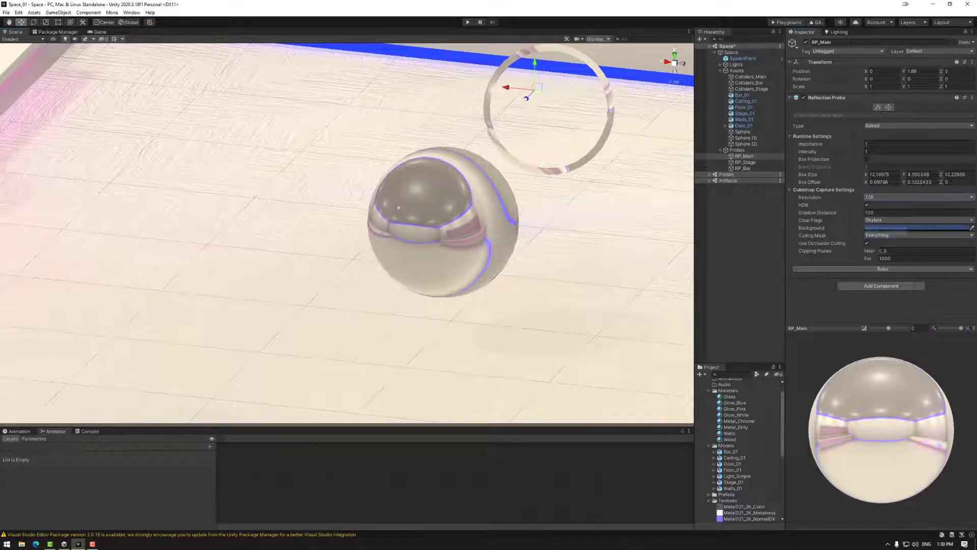
{"action": "left_click", "coordinate": [880, 270]}
{"action": "mouse_move", "coordinate": [431, 280]}
{"action": "left_mouse_down", "text": "alt"}
{"action": "mouse_move", "coordinate": [506, 258]}
{"action": "mouse_move", "coordinate": [540, 272]}
{"action": "mouse_move", "coordinate": [416, 272]}
{"action": "mouse_move", "coordinate": [434, 279]}
{"action": "left_mouse_up", "text": "alt"}
{"action": "scroll", "coordinate": [433, 278], "scroll_direction": "up", "scroll_amount": 5}
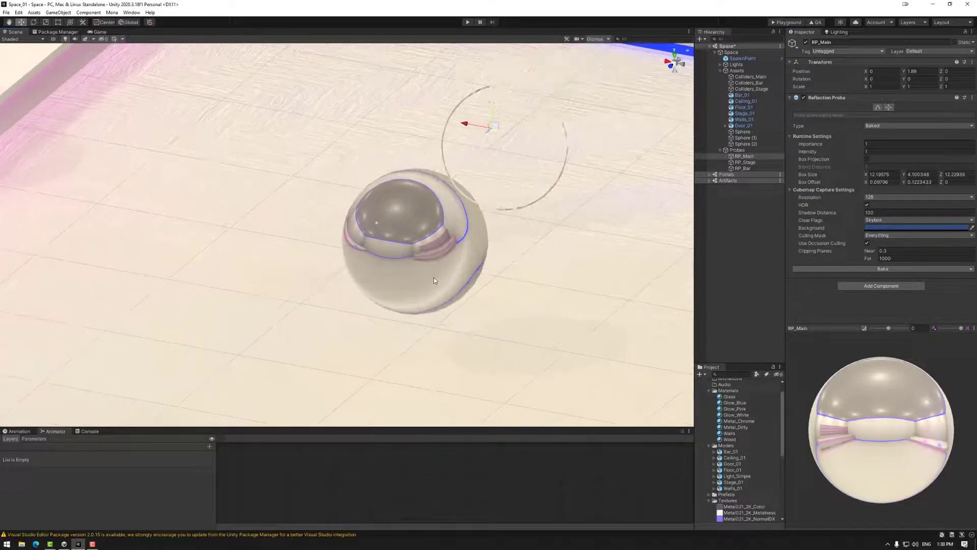
{"action": "scroll", "coordinate": [454, 290], "scroll_direction": "up", "scroll_amount": 2}
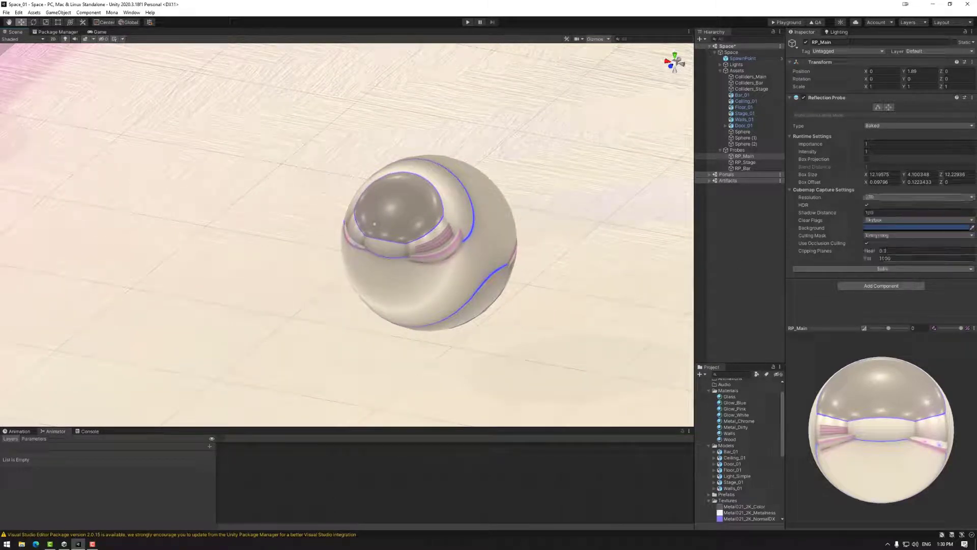
{"action": "left_click_drag", "start_coordinate": [491, 278], "coordinate": [398, 242], "text": "alt"}
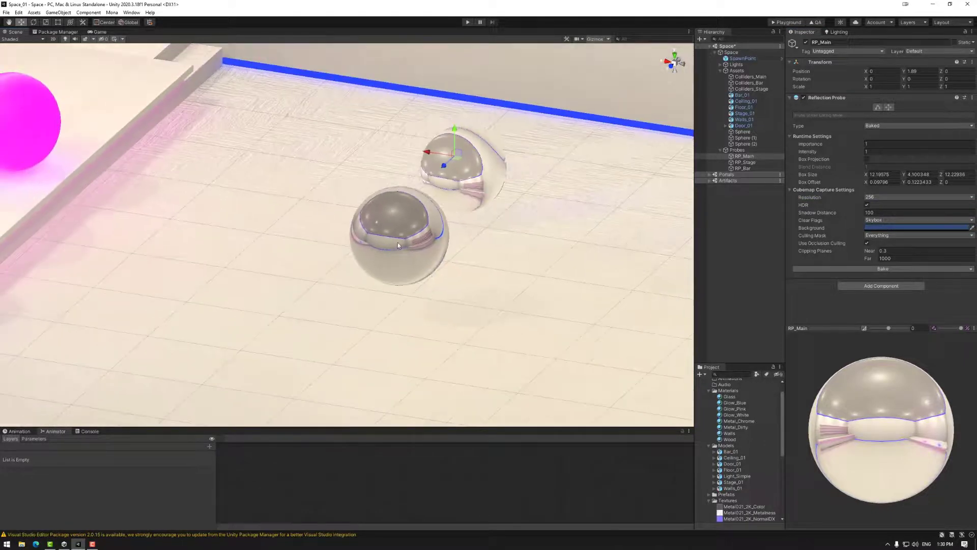
Scale the chrome sphere uniformly to about 4.05.
{"action": "left_click", "coordinate": [398, 242]}
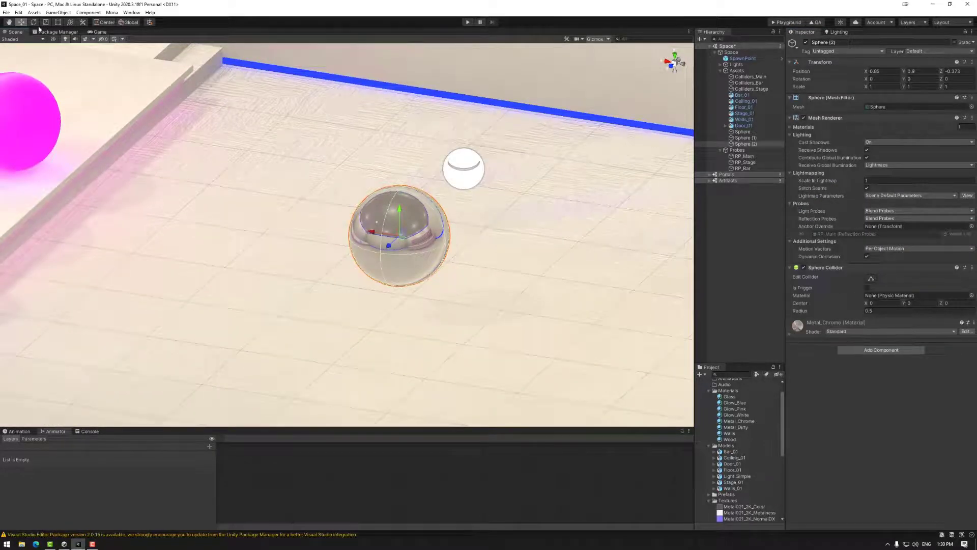
{"action": "left_click_drag", "start_coordinate": [412, 231], "coordinate": [503, 215]}
{"action": "scroll", "coordinate": [503, 215], "scroll_direction": "down", "scroll_amount": 3}
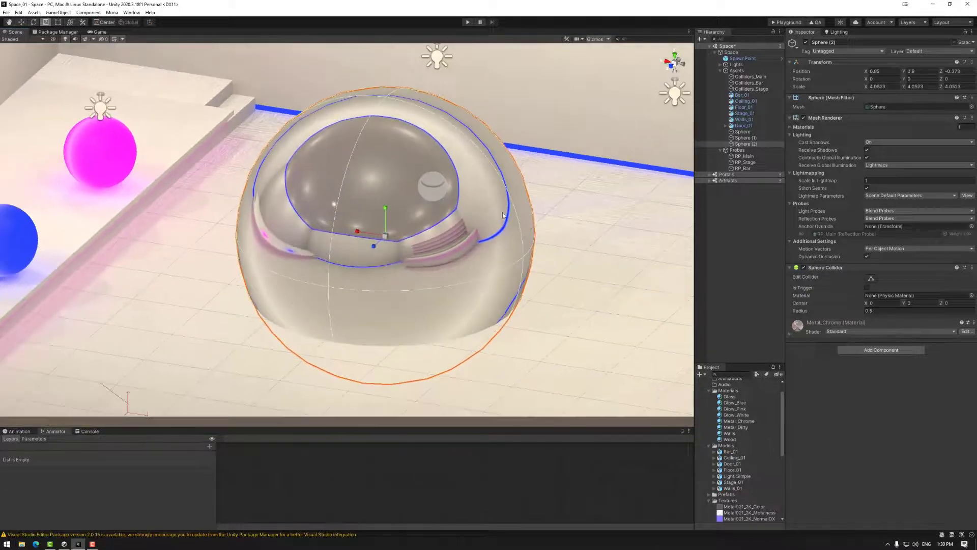
{"action": "scroll", "coordinate": [359, 192], "scroll_direction": "down", "scroll_amount": 2}
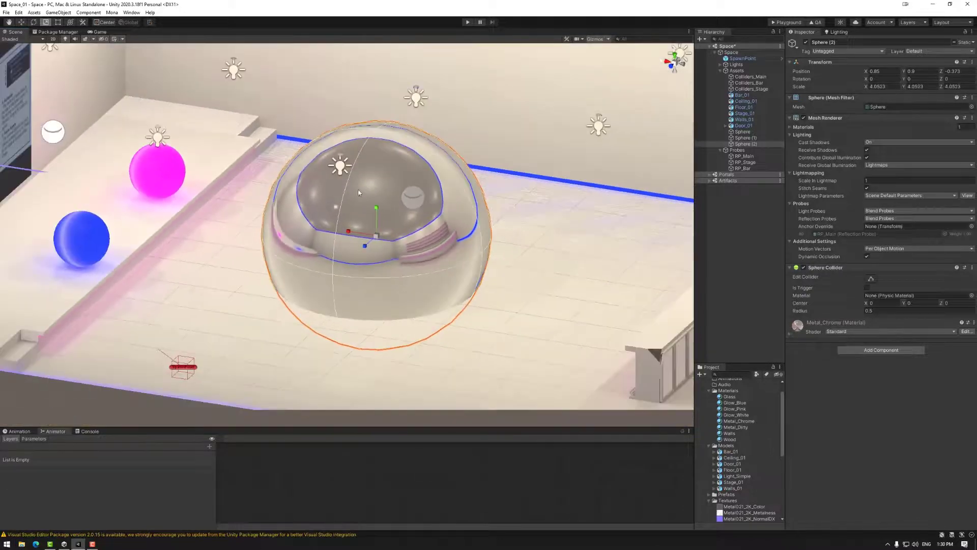
Raise the enlarged chrome sphere clear of the floor, deselect it and view it within the whole room.
{"action": "left_click", "coordinate": [21, 22]}
{"action": "left_click_drag", "start_coordinate": [285, 214], "coordinate": [306, 162], "text": "alt"}
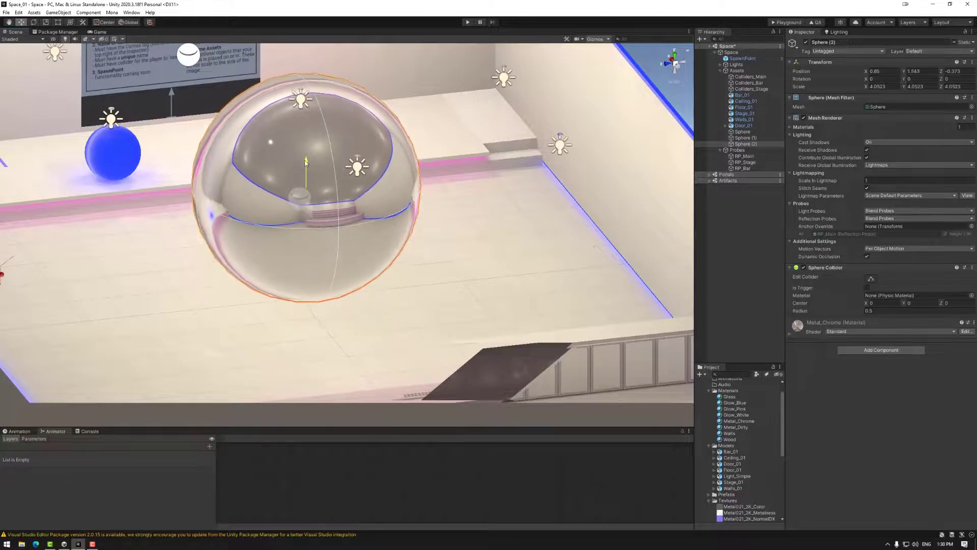
{"action": "left_click_drag", "start_coordinate": [282, 194], "coordinate": [490, 302]}
{"action": "left_click", "coordinate": [467, 203]}
{"action": "left_click_drag", "start_coordinate": [575, 293], "coordinate": [468, 302], "text": "alt"}
{"action": "scroll", "coordinate": [646, 270], "scroll_direction": "down", "scroll_amount": 5}
Switch to the space in the browser's Mona playground and examine the large sphere's reflections up close and from farther away.
{"action": "left_click", "coordinate": [7, 13]}
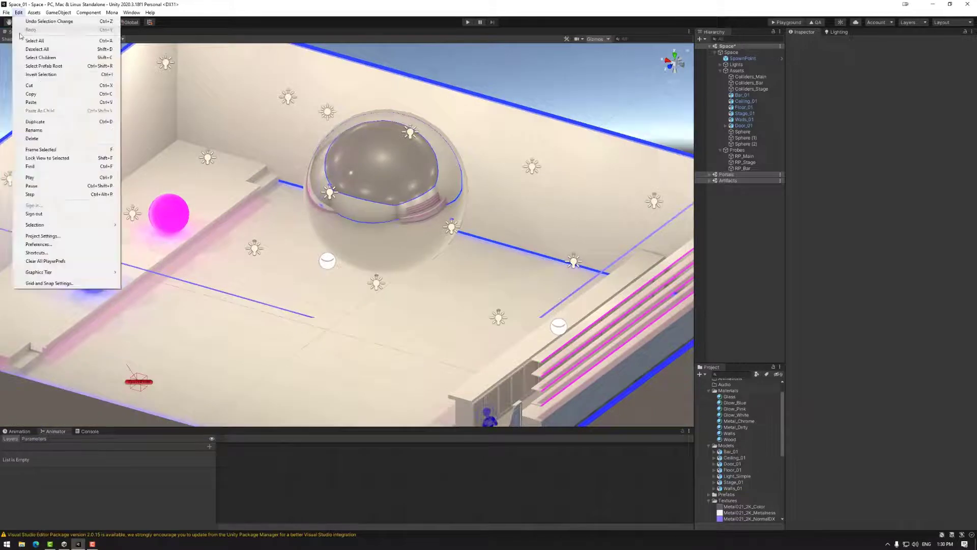
{"action": "left_click", "coordinate": [31, 255]}
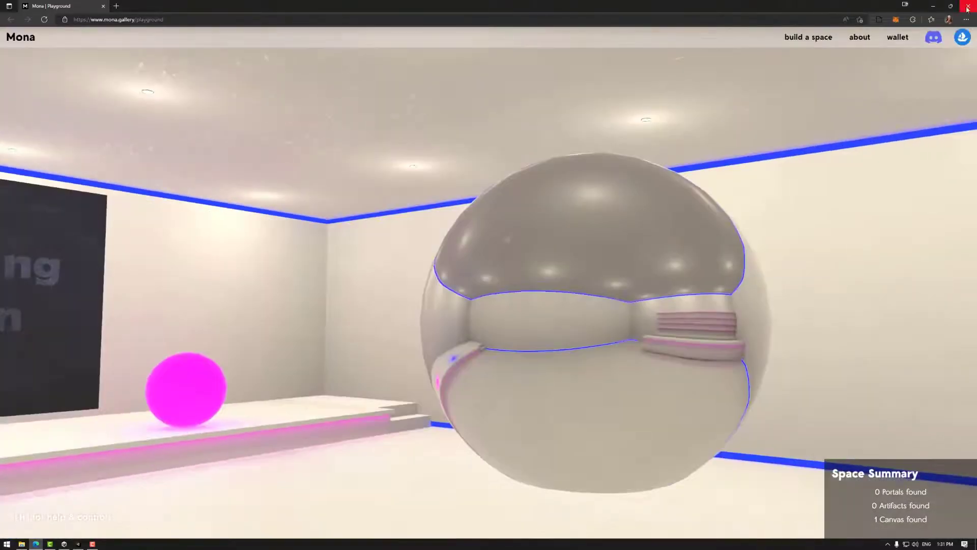
{"action": "key", "text": "w"}
{"action": "key", "text": "w"}
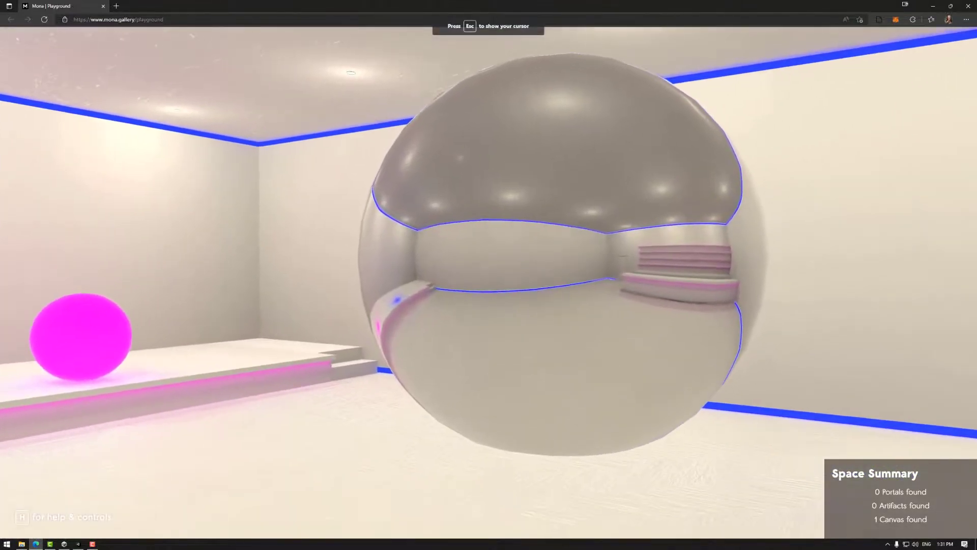
{"action": "key", "text": "w"}
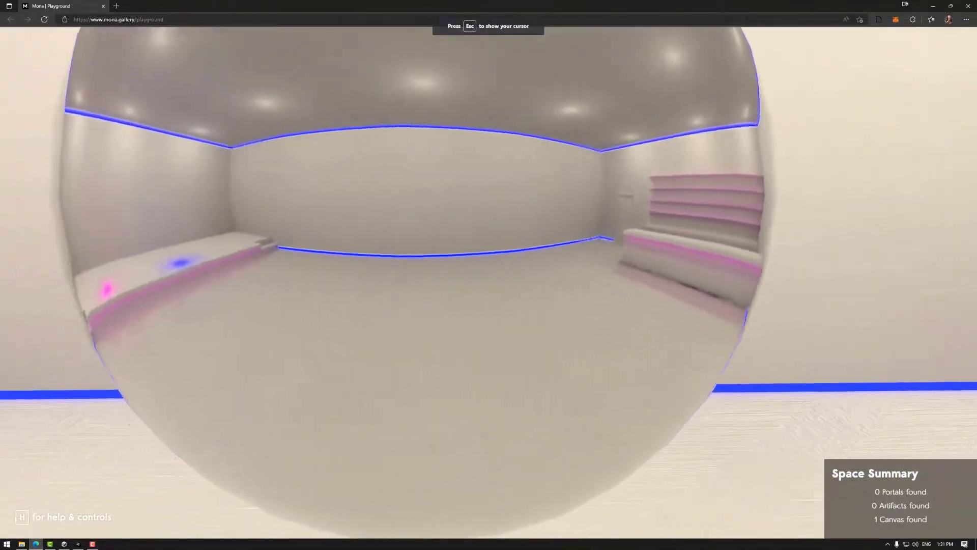
{"action": "key", "text": "w"}
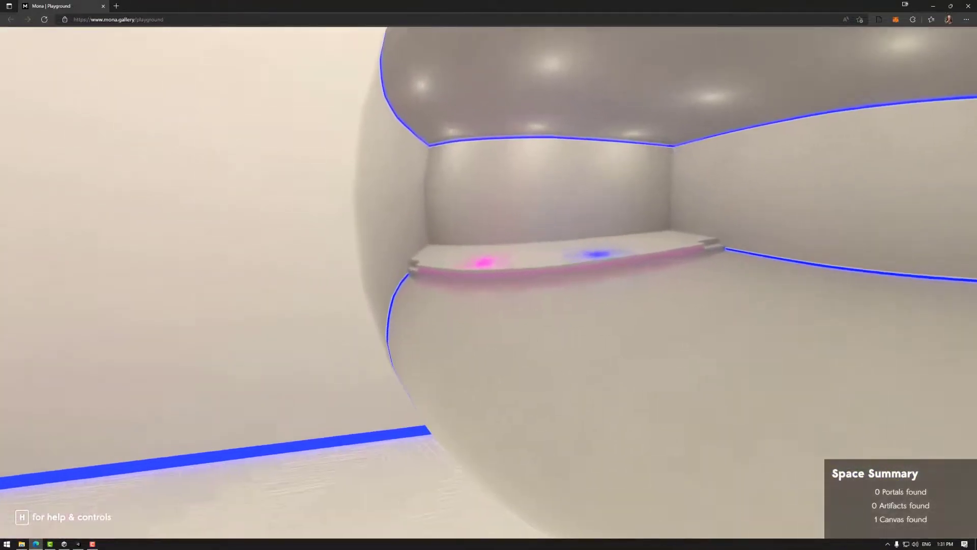
{"action": "key", "text": "s"}
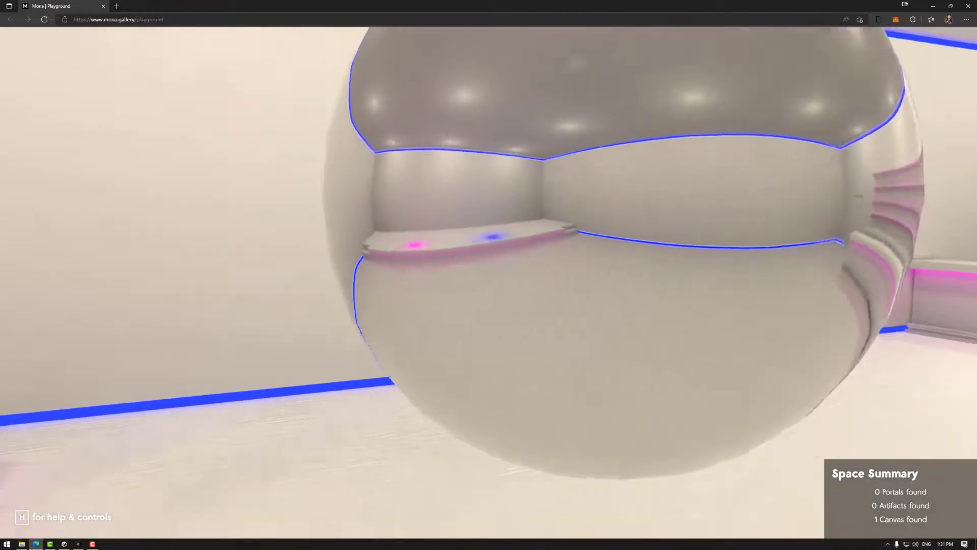
{"action": "key", "text": "s"}
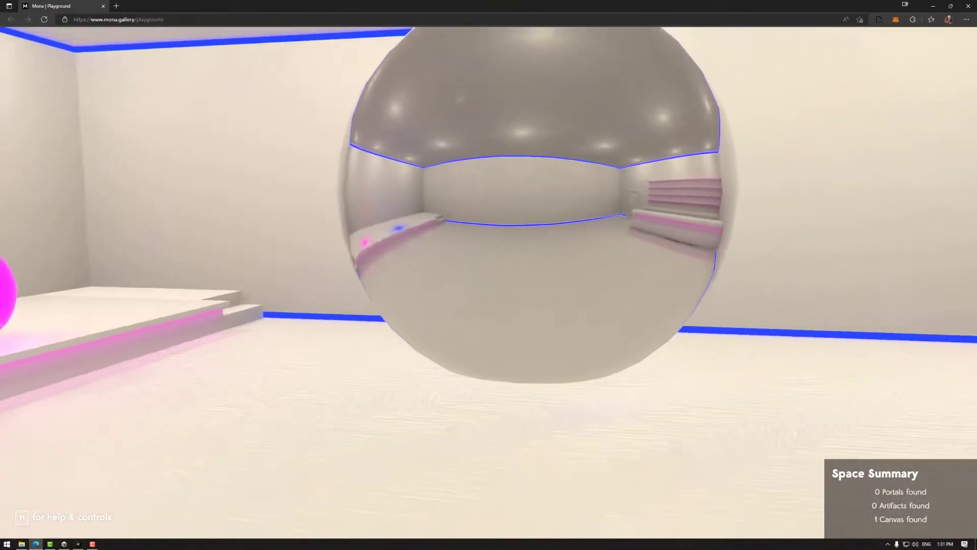
{"action": "key", "text": "s"}
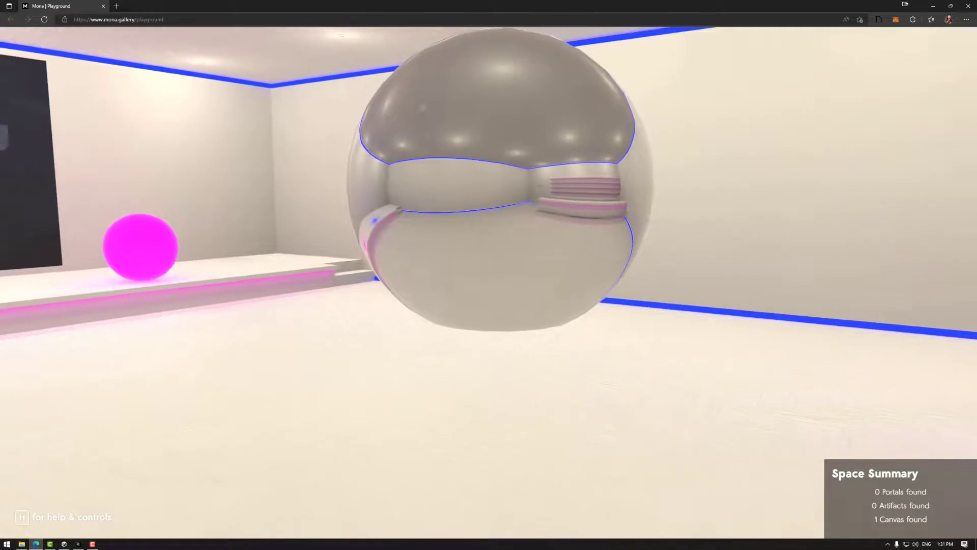
{"action": "key", "text": "s"}
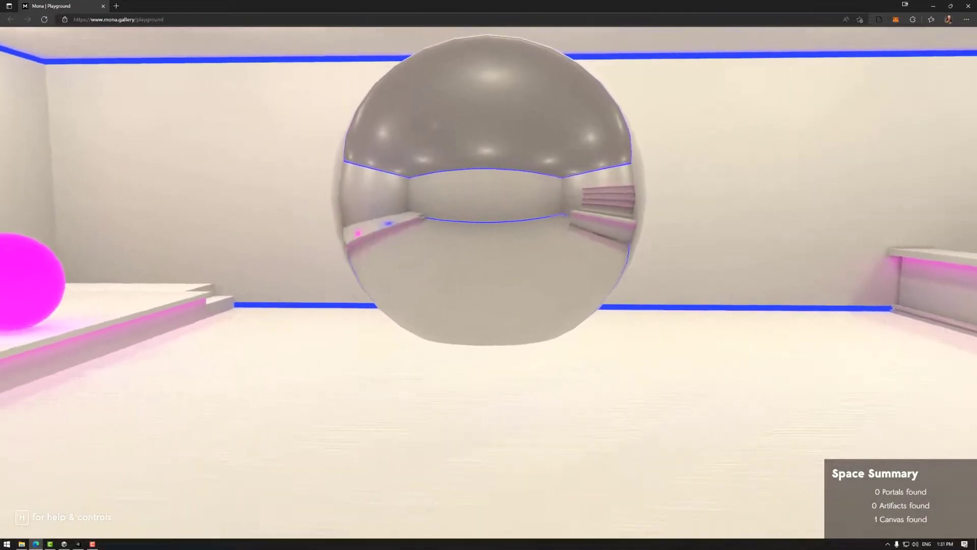
{"action": "key", "text": "s"}
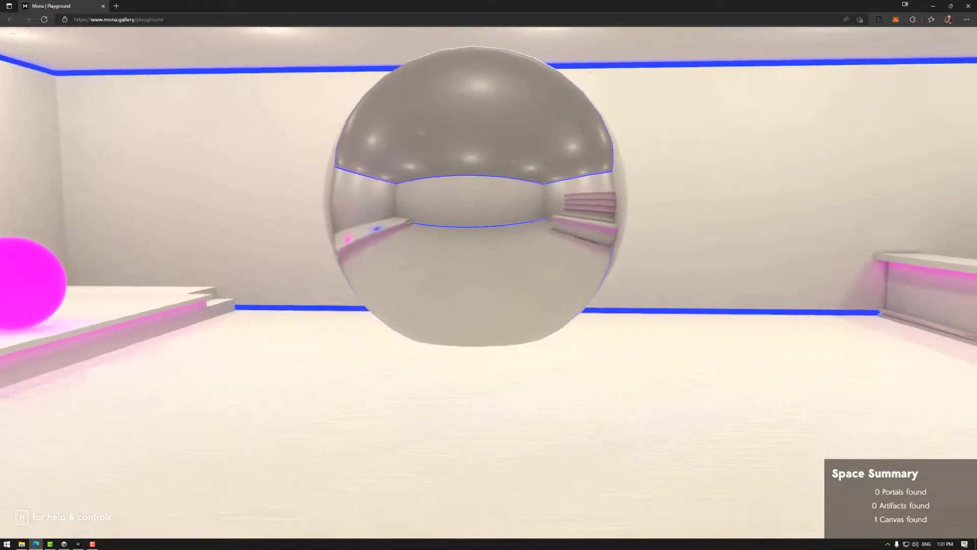
{"action": "key", "text": "Escape"}
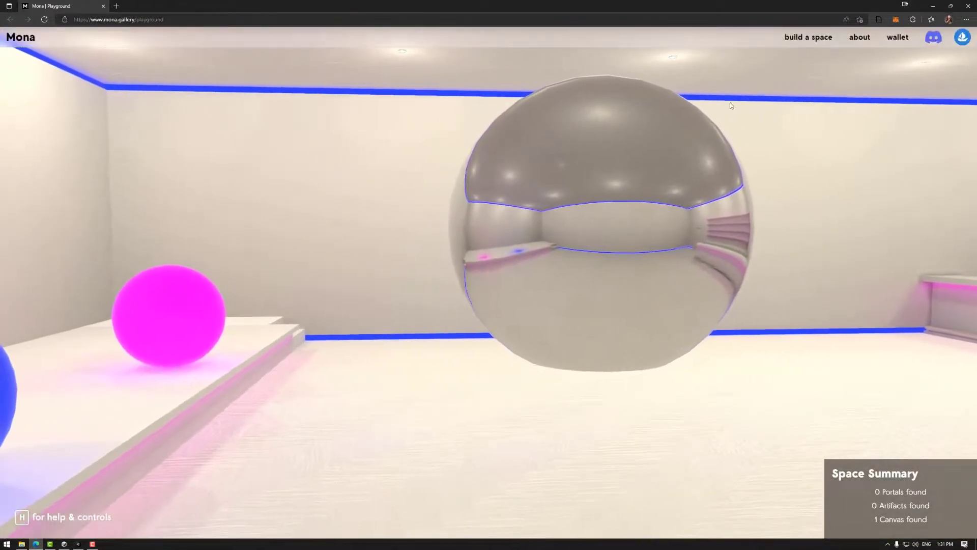